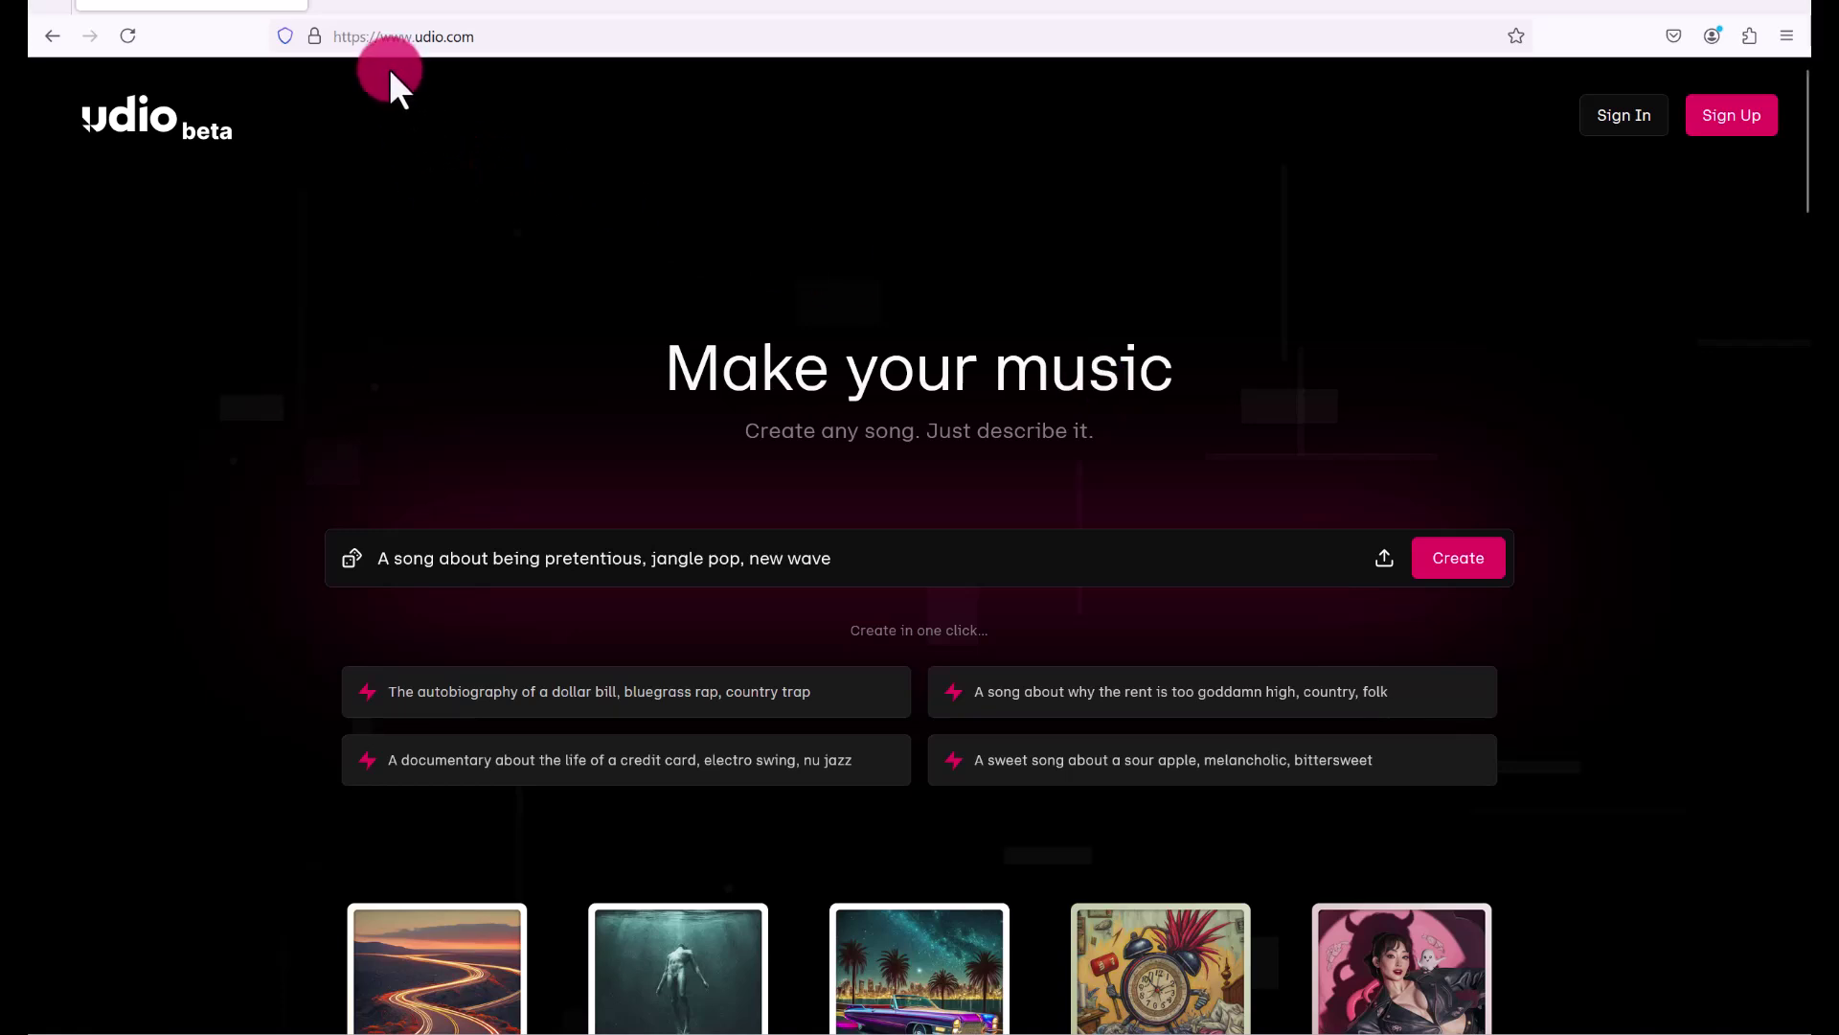
Sign in with Apple and create a profile with the username 'JenniferMarieVO'.
click(1725, 129)
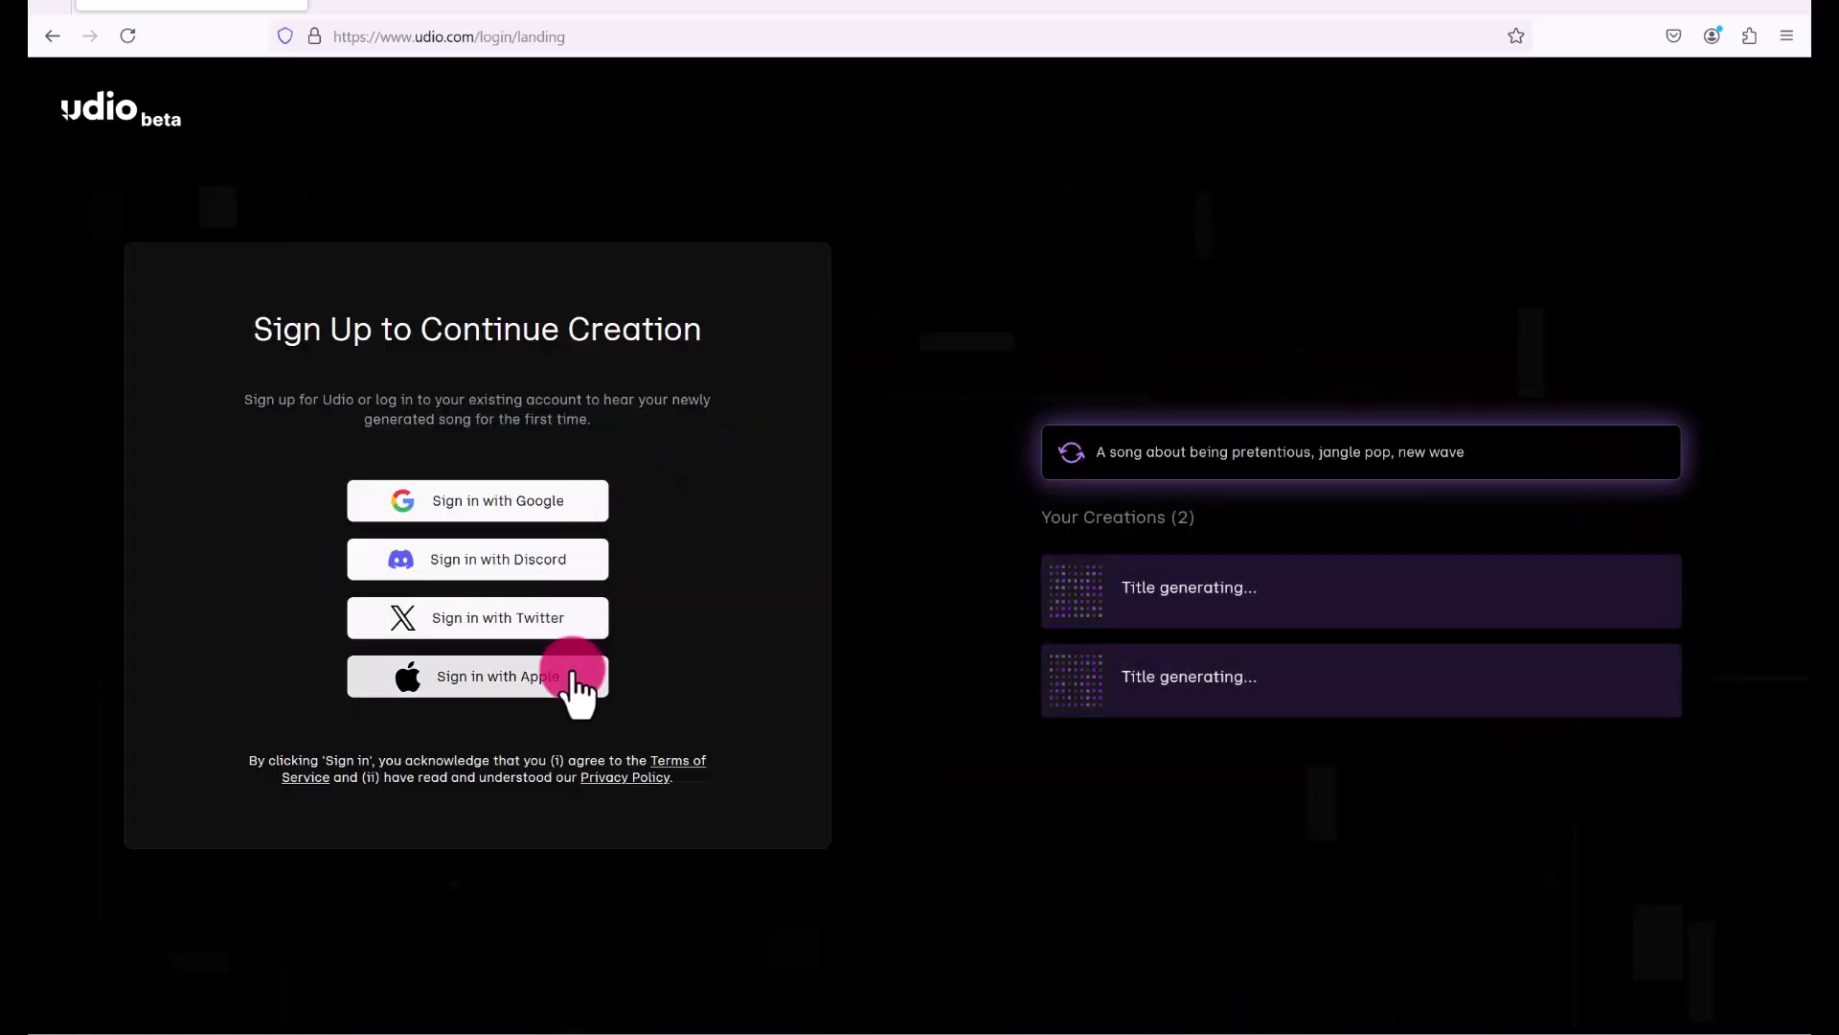
click(573, 502)
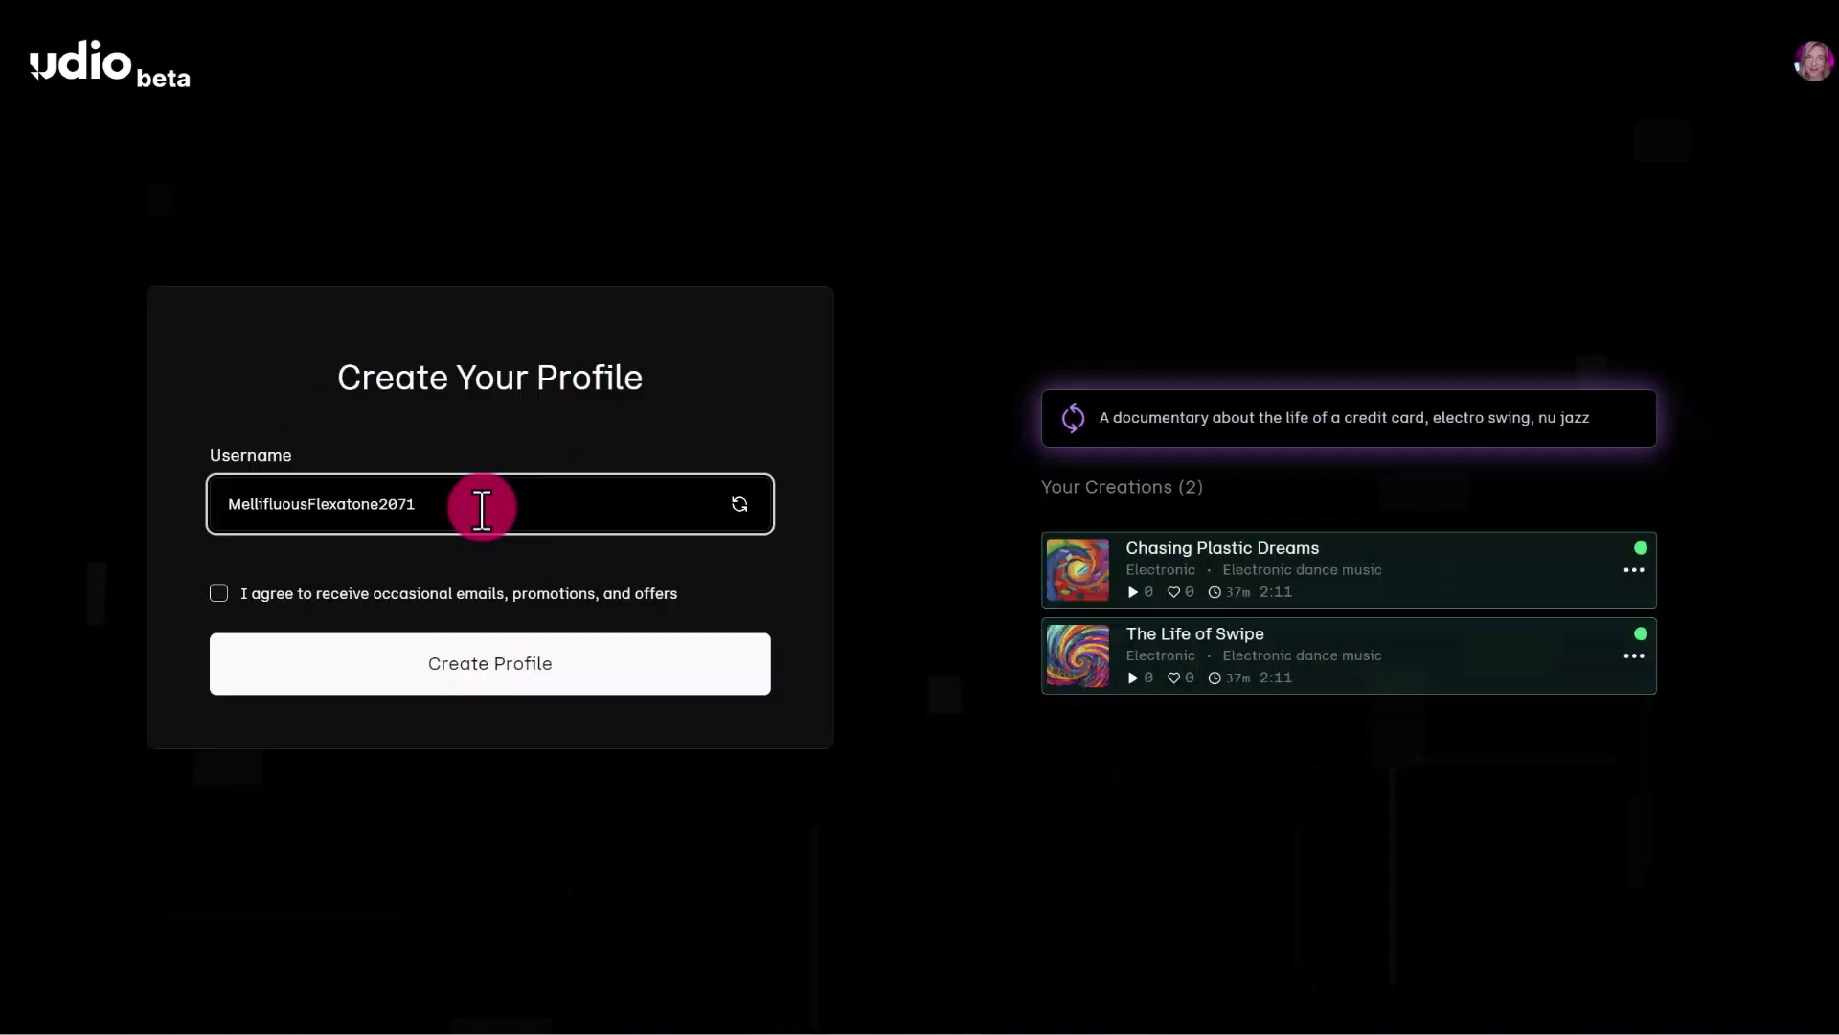
double_click(307, 513)
click(739, 504)
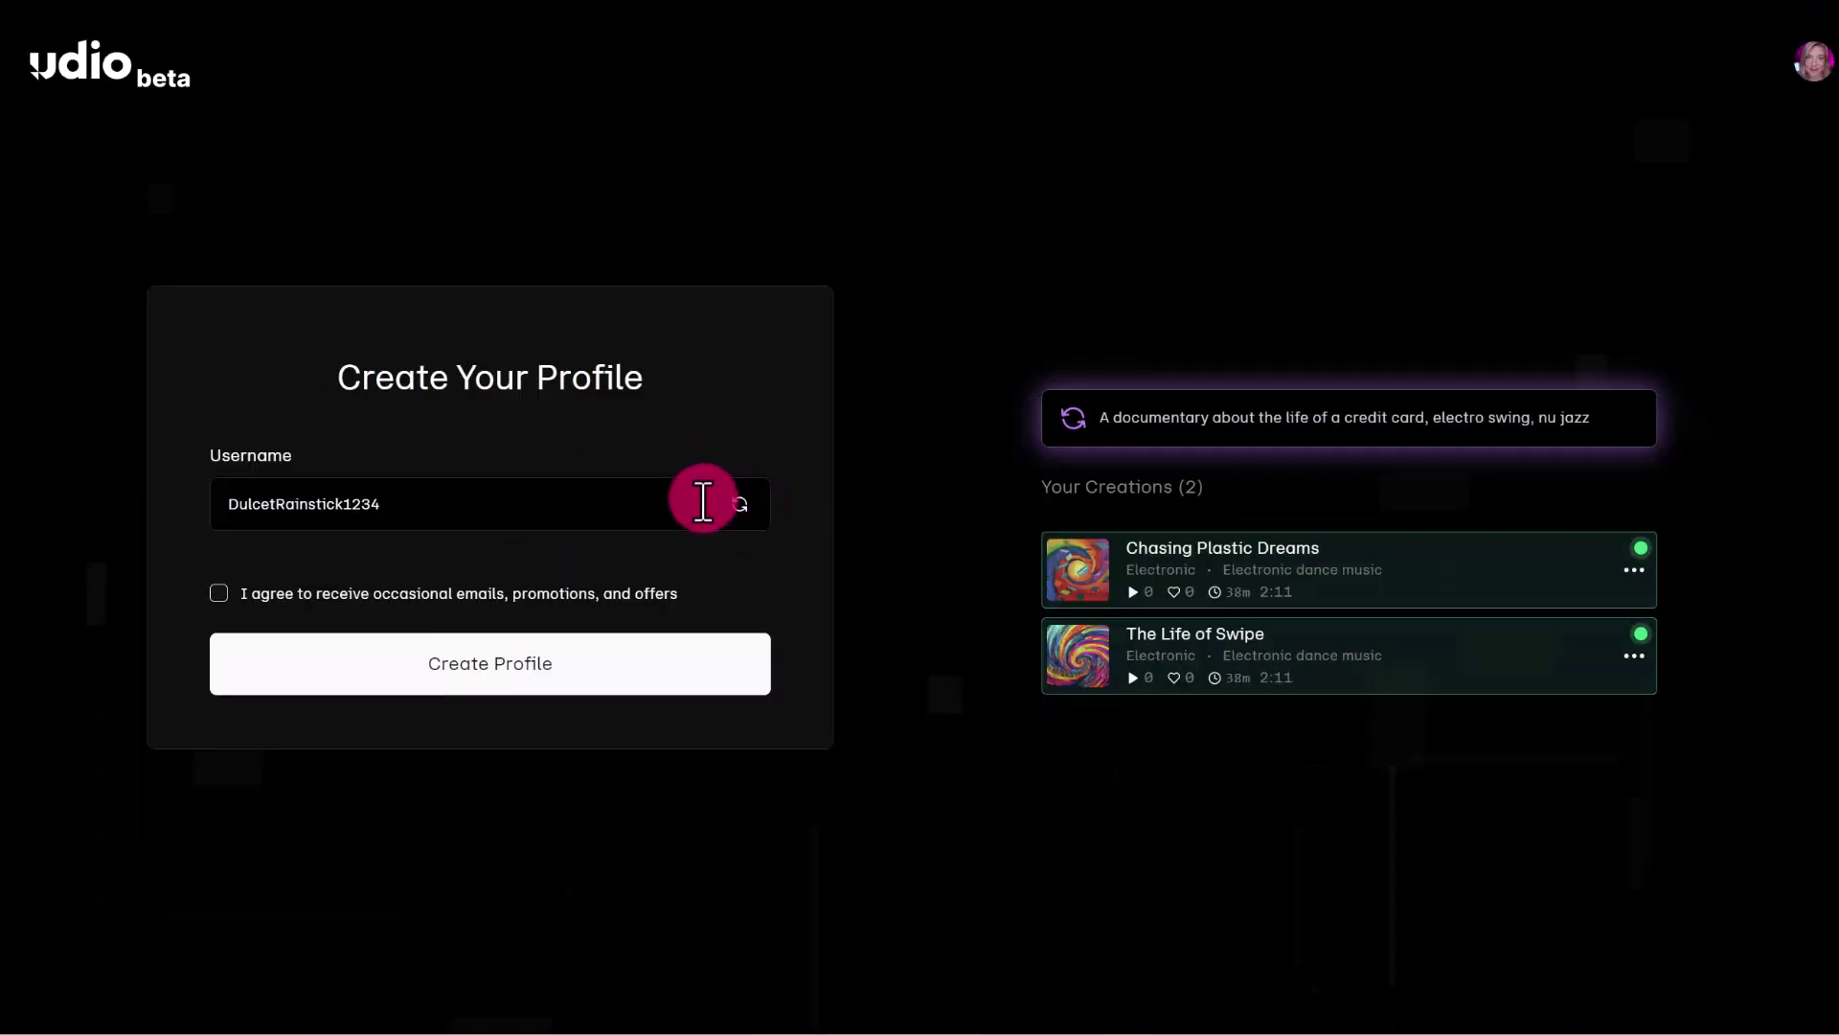
drag(705, 502, 95, 481)
text(JenniferMarieVO)
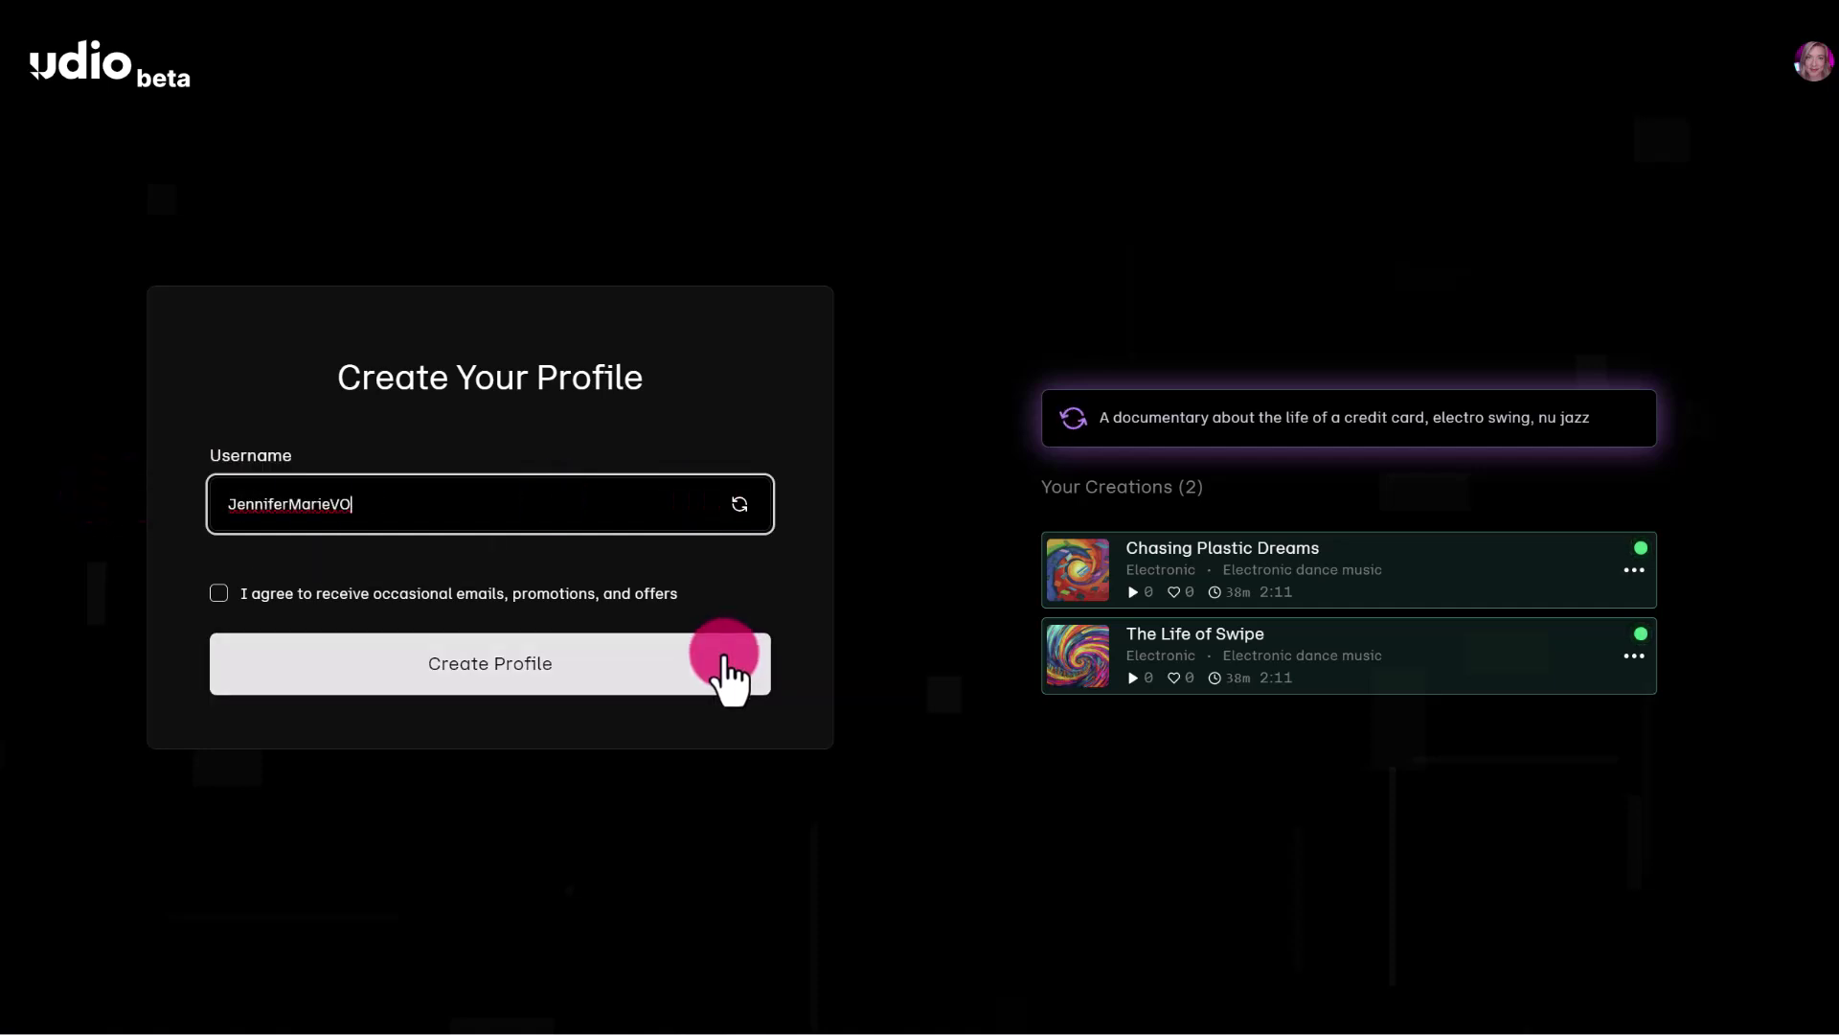
click(722, 653)
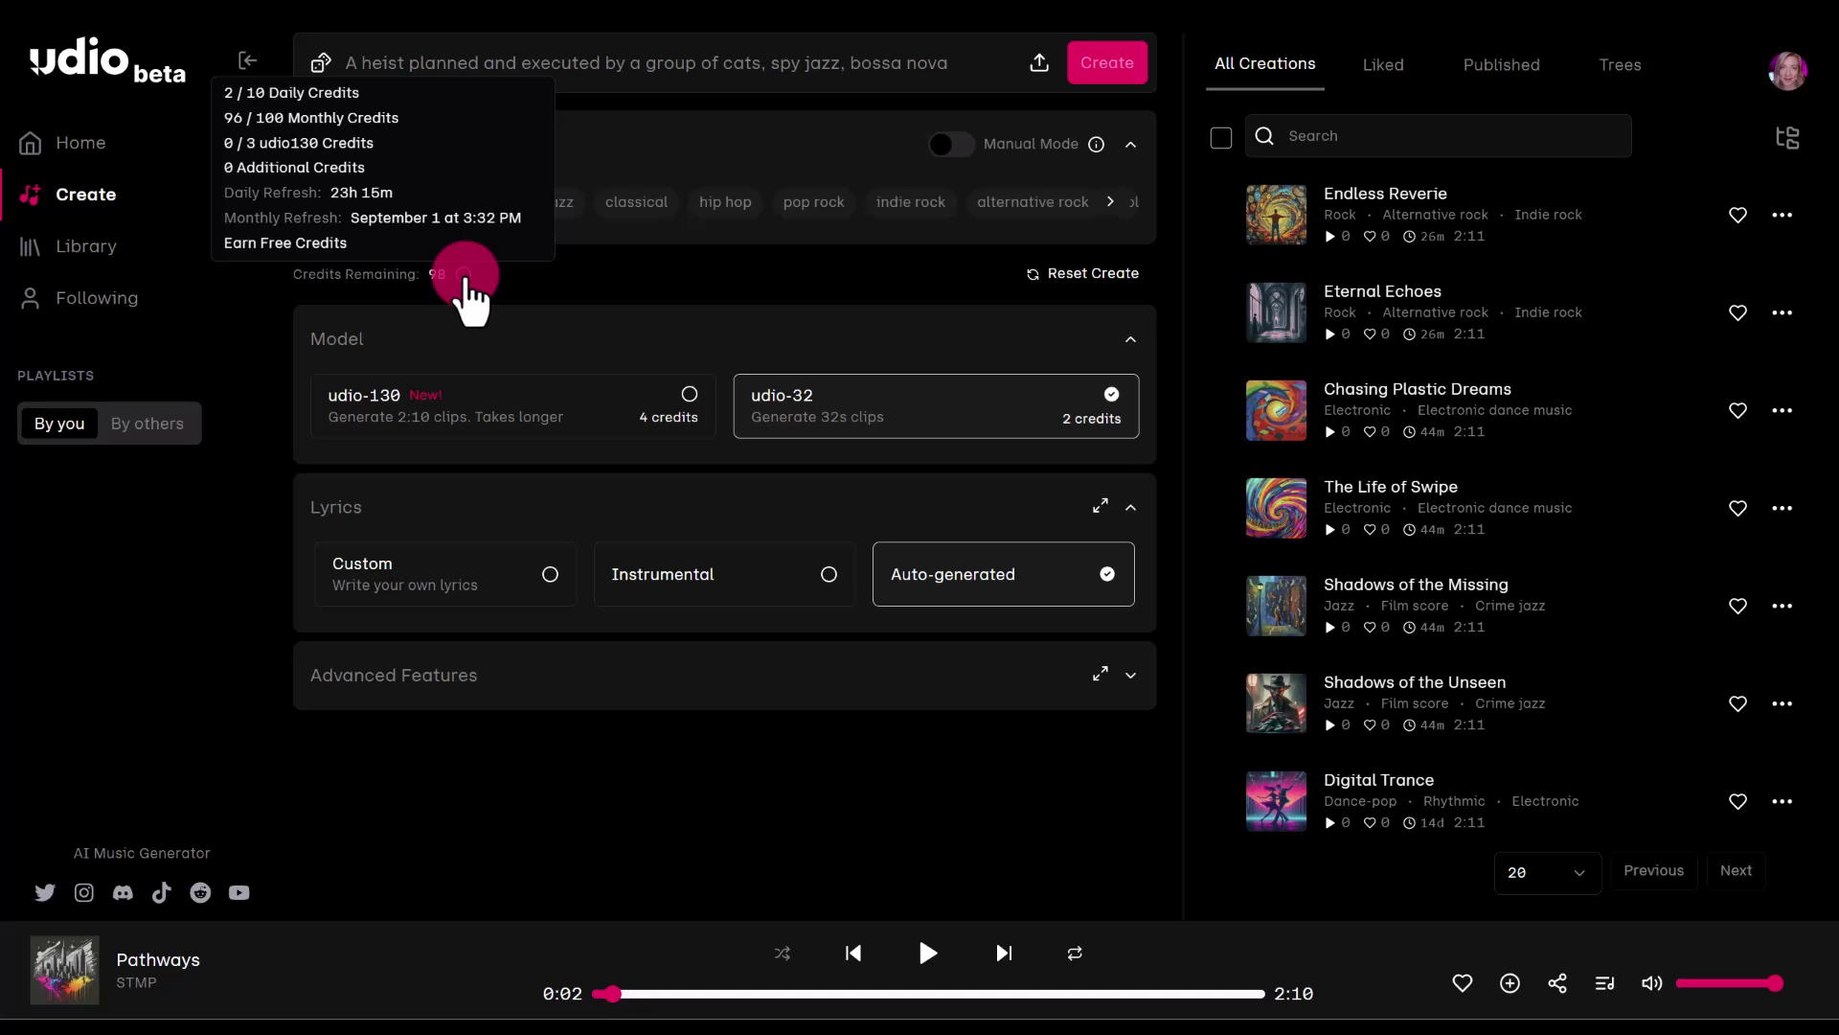
Set a random indie rock, pop prompt's topic to 'a man who lost his pet fish' and generate.
click(318, 63)
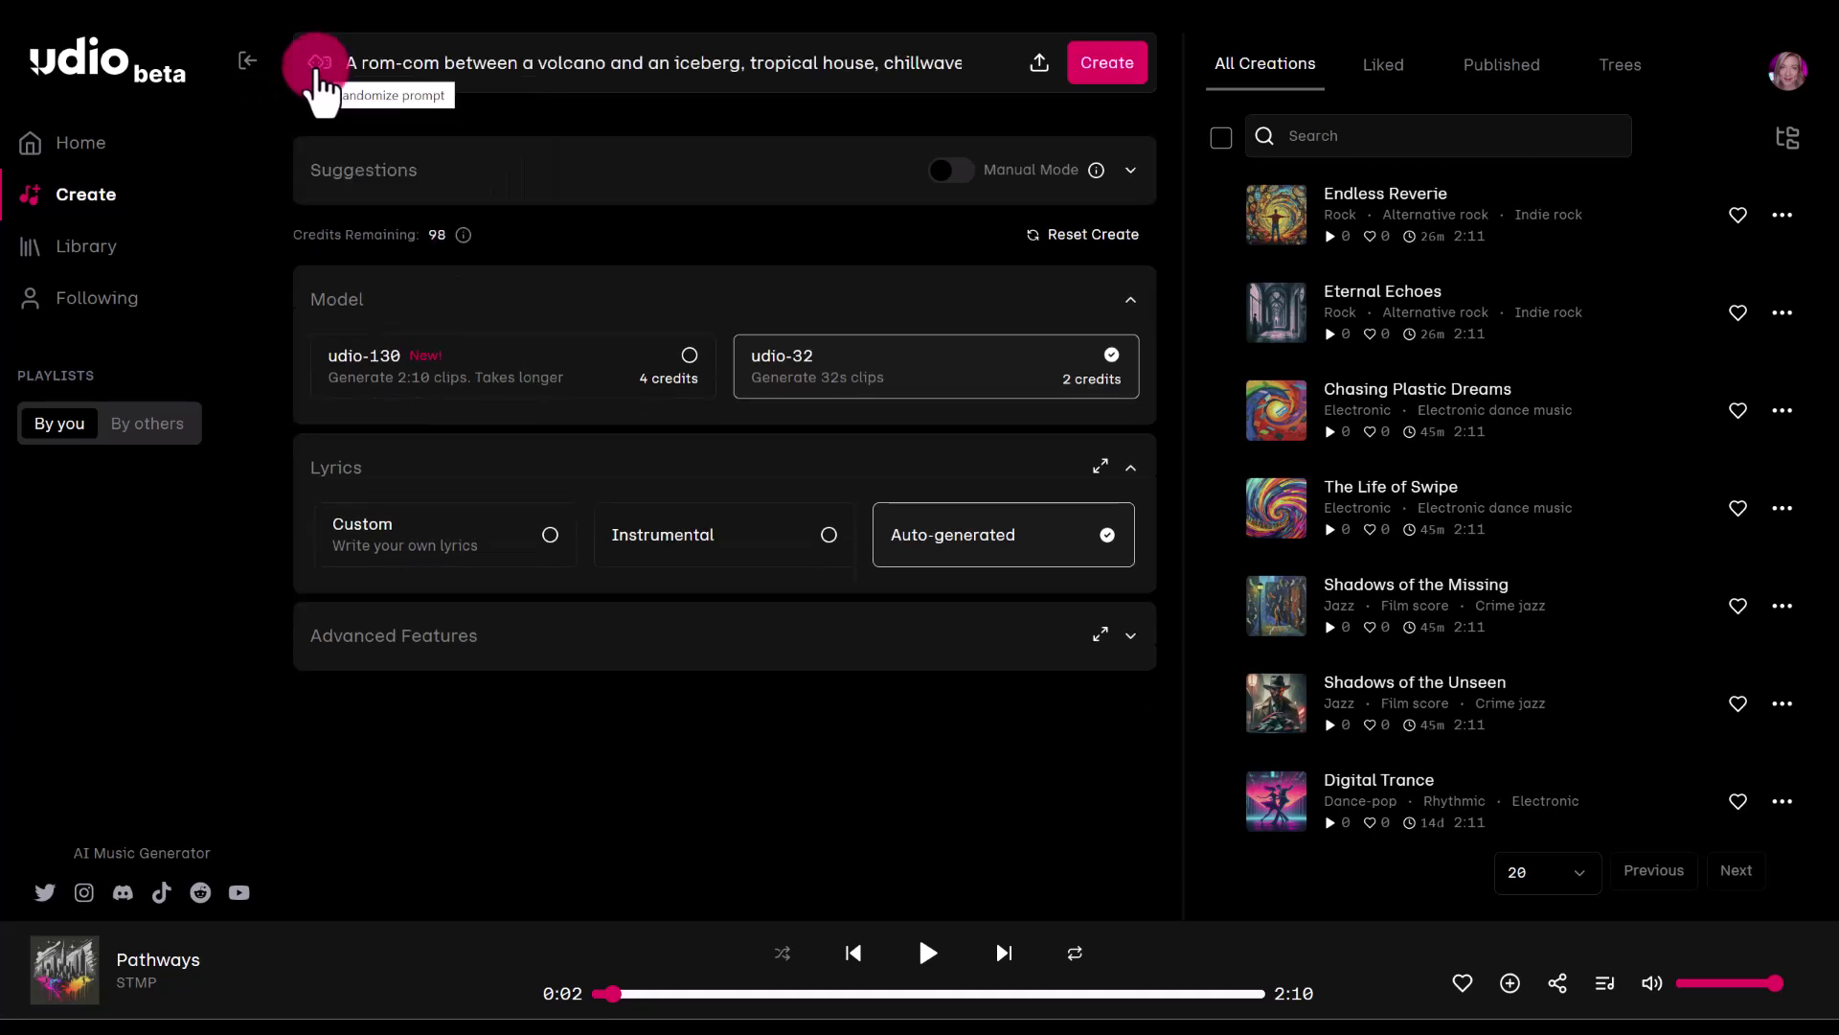
click(319, 65)
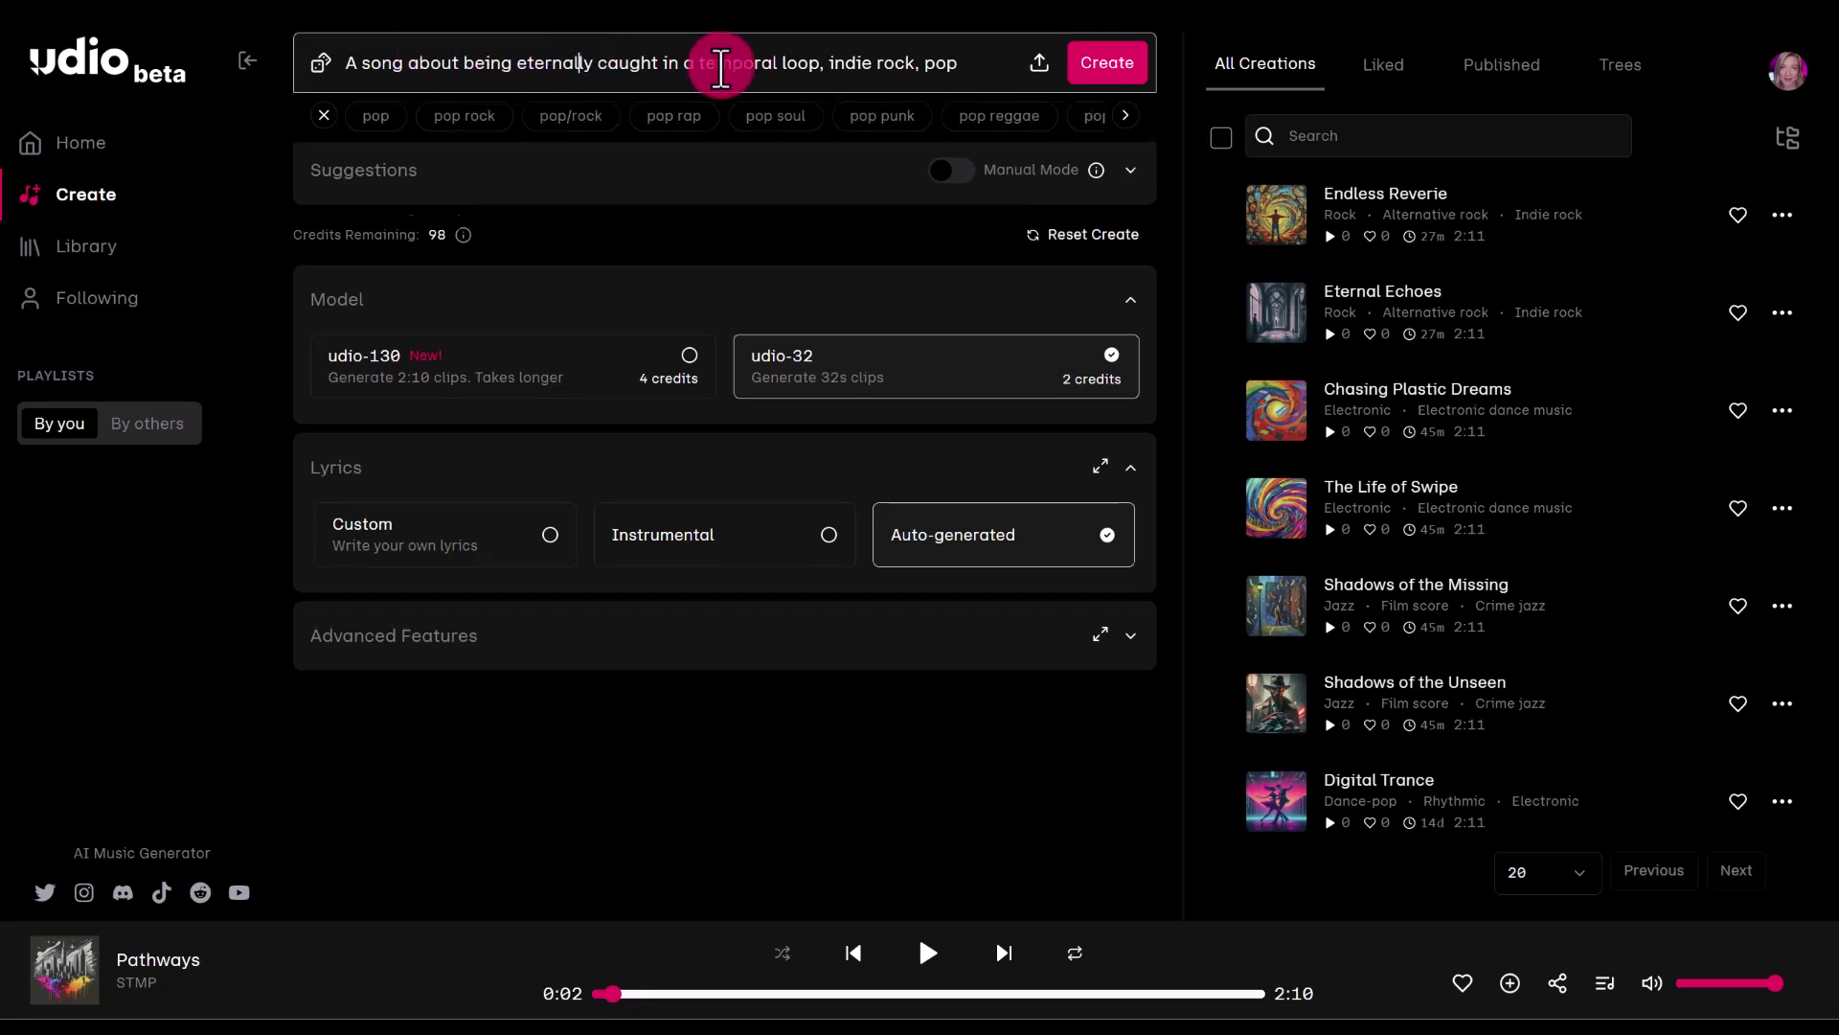
drag(819, 63, 463, 62)
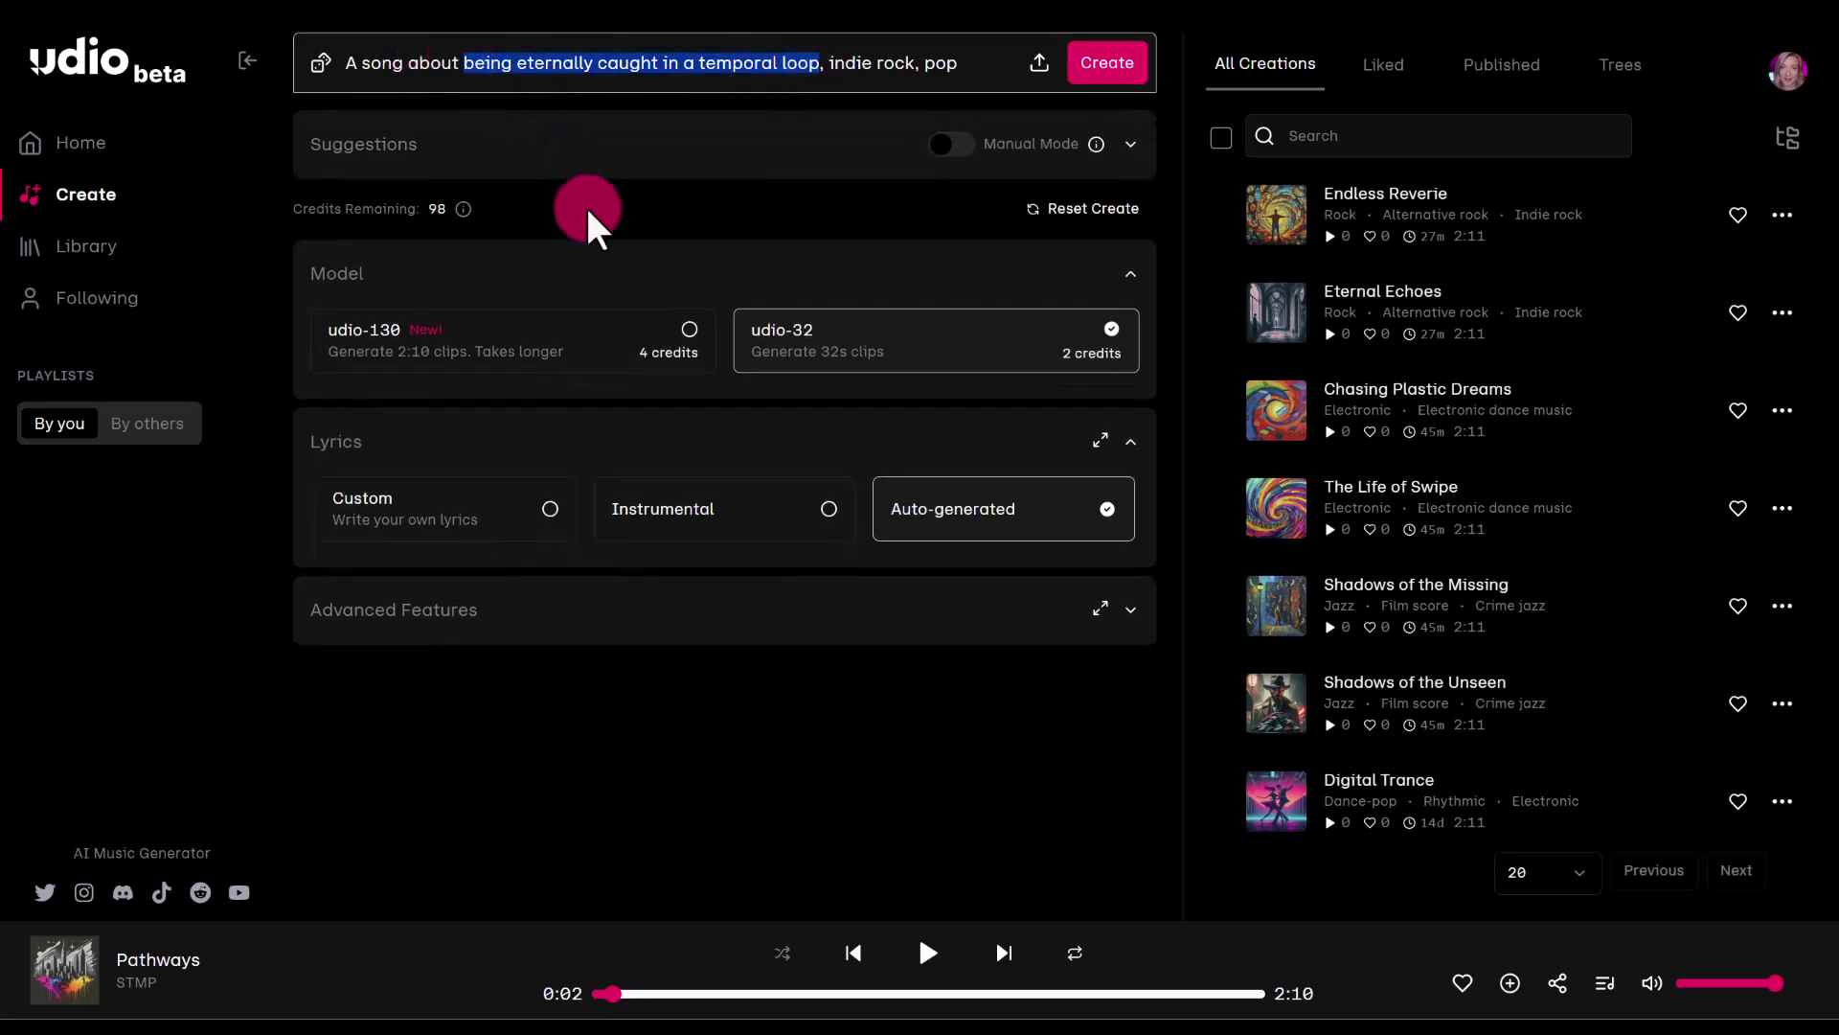
text(a man who lost his )
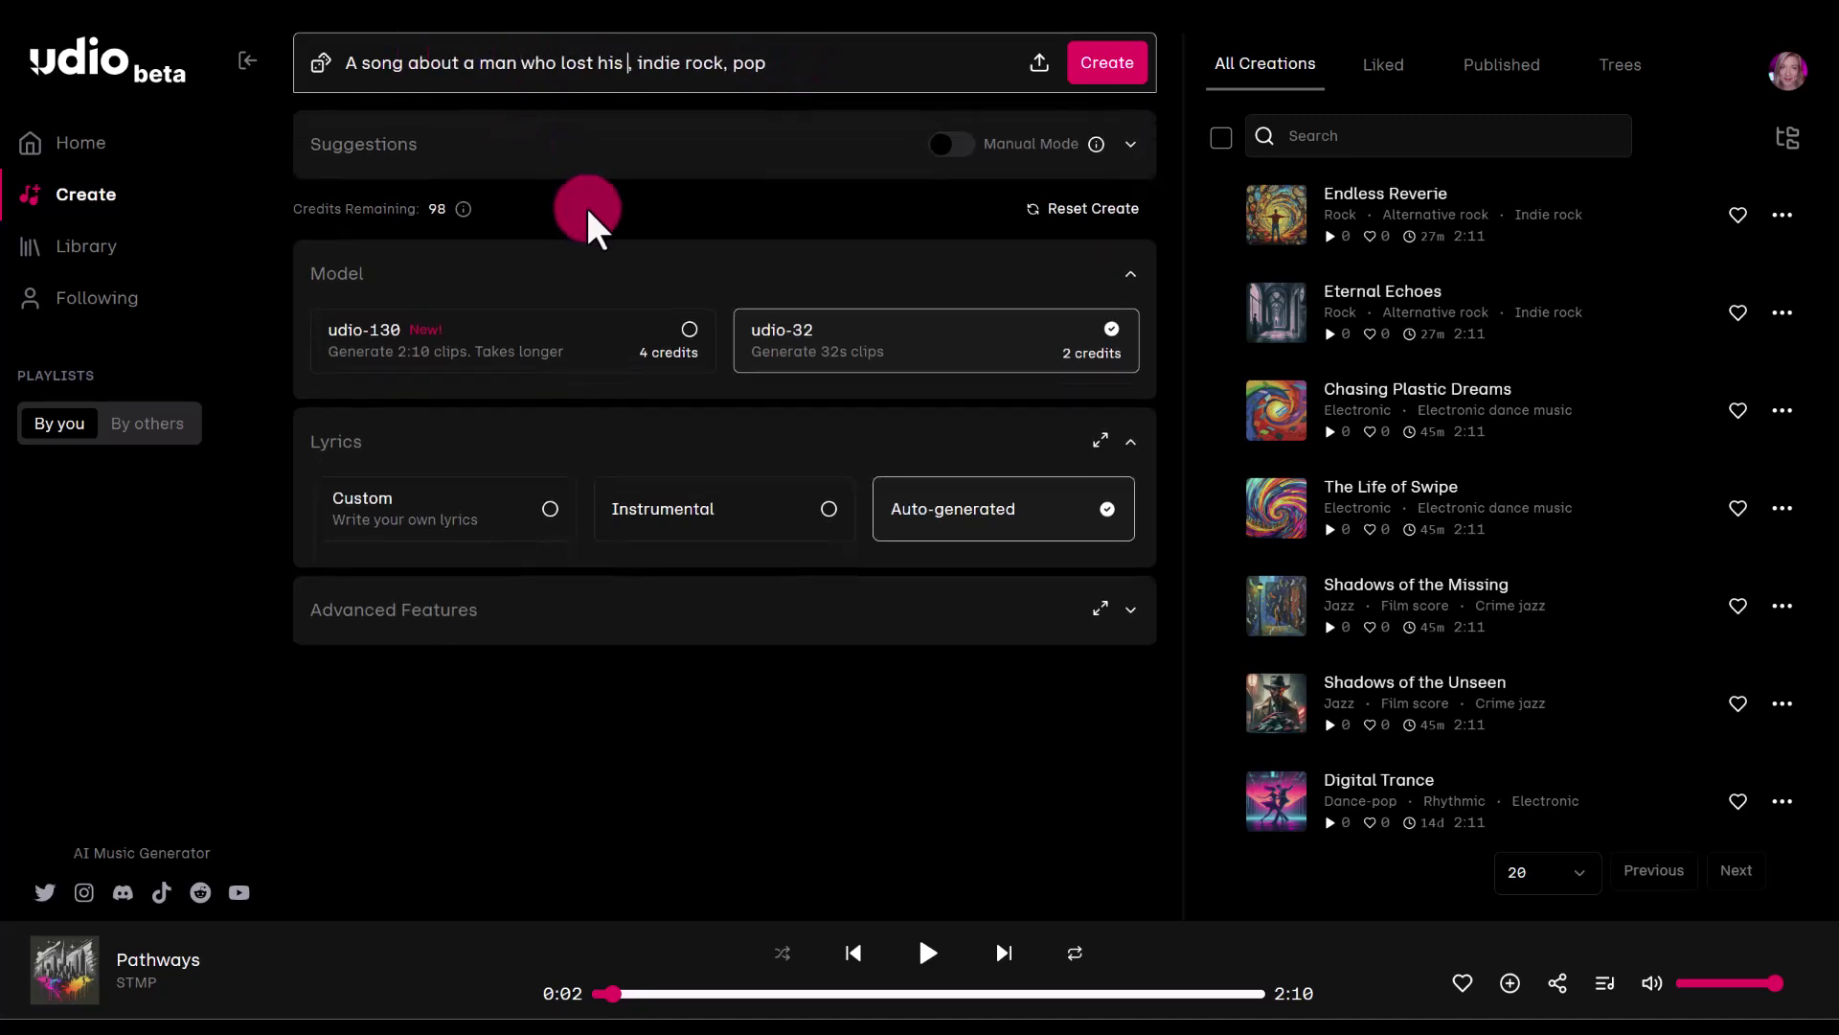
text(pet fish)
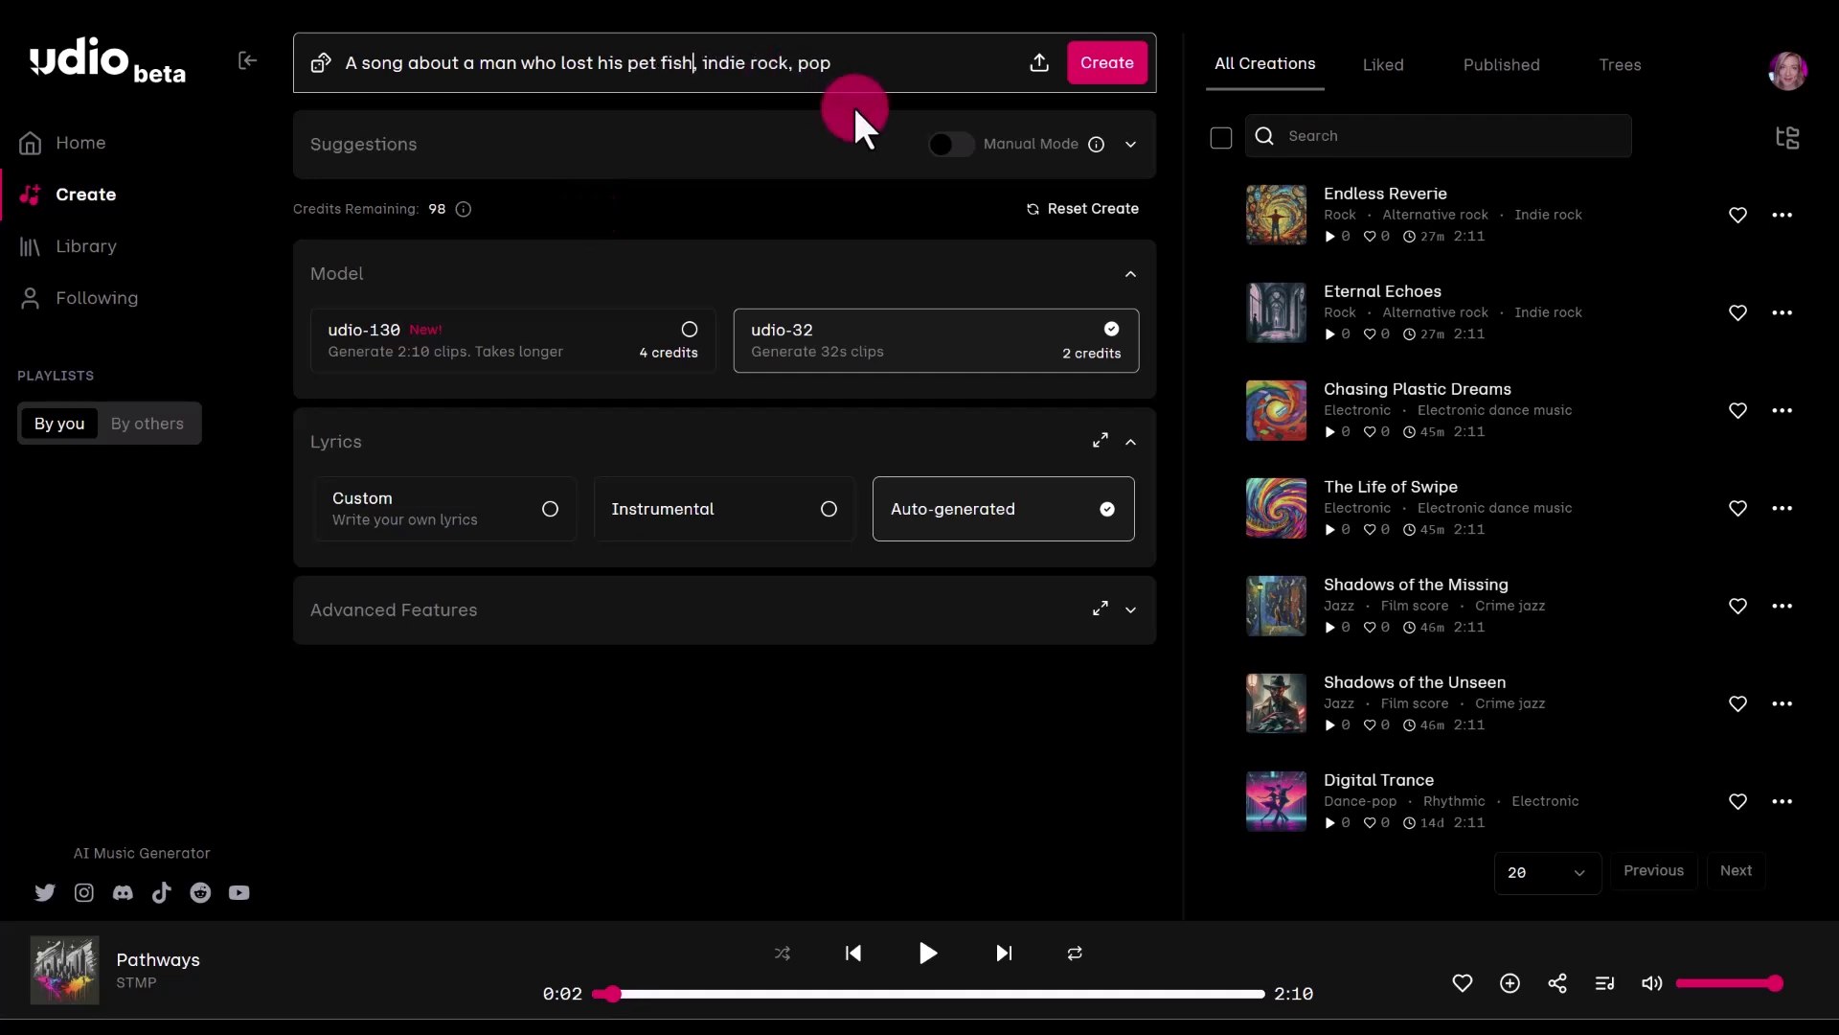
click(1097, 75)
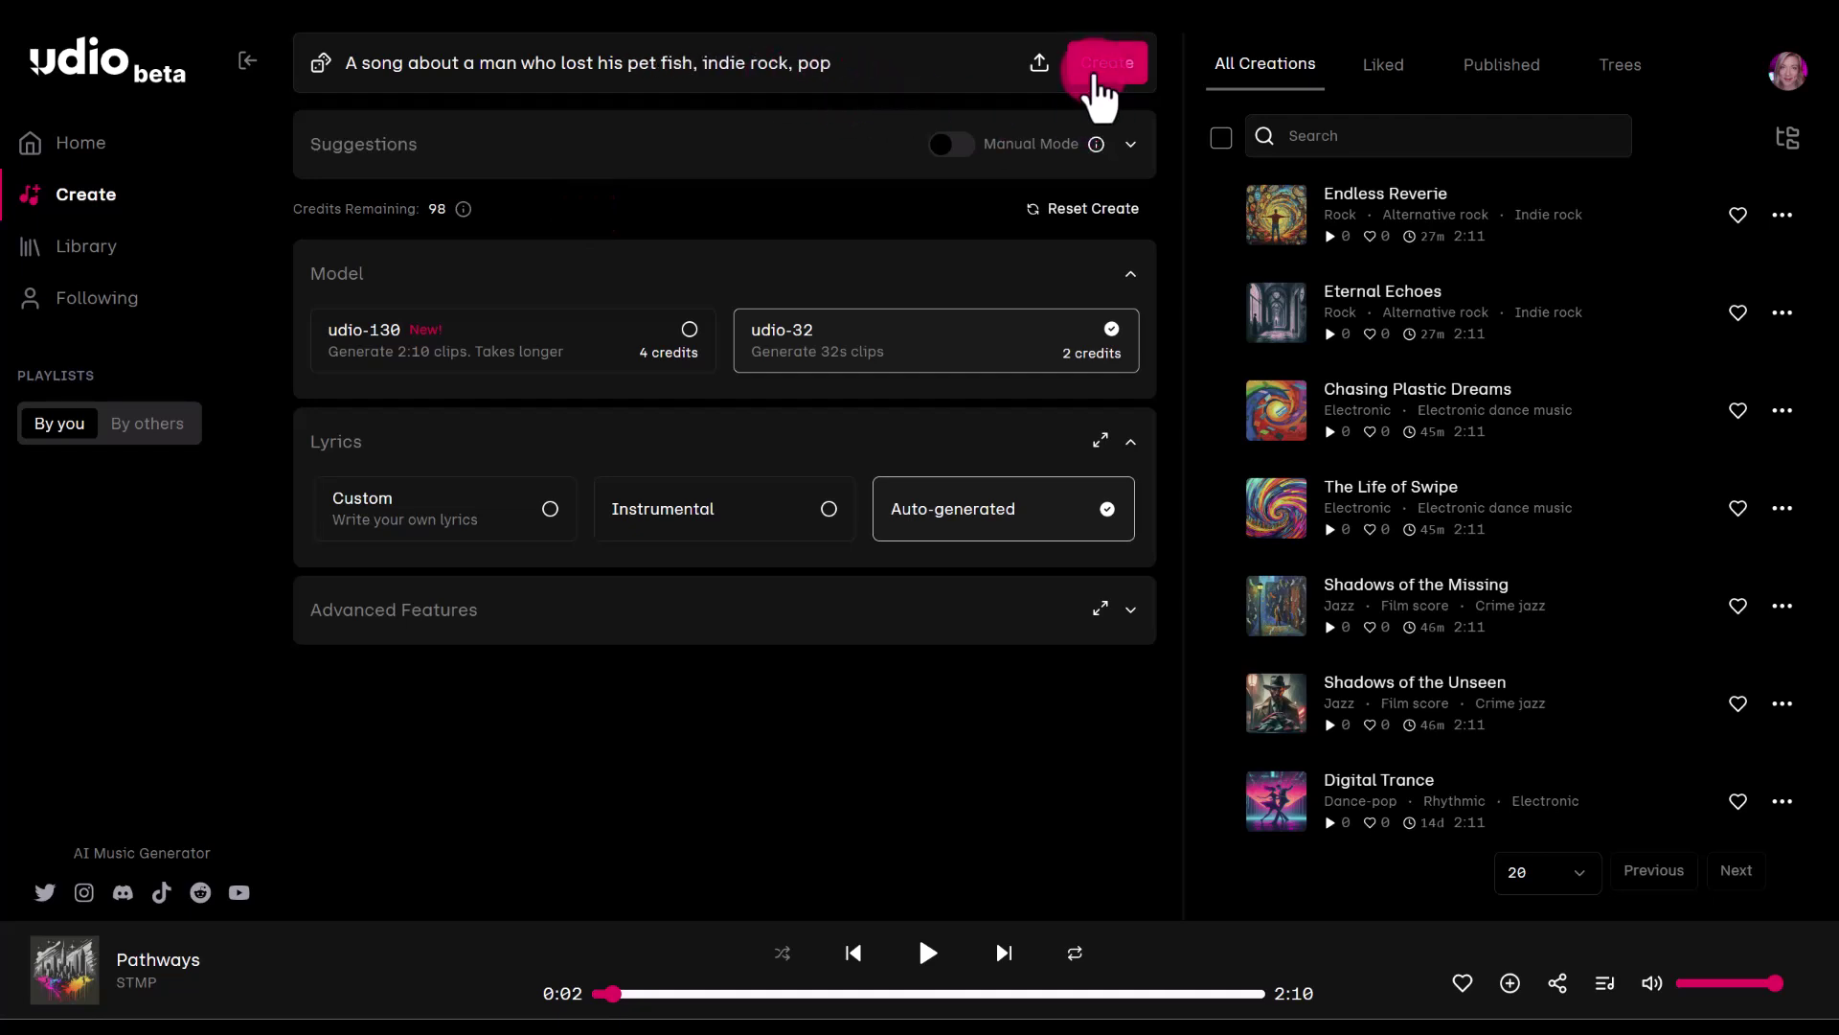
Play the new tracks Echoes of a Little Friend and Lost Beneath the Waves in turn.
click(1073, 364)
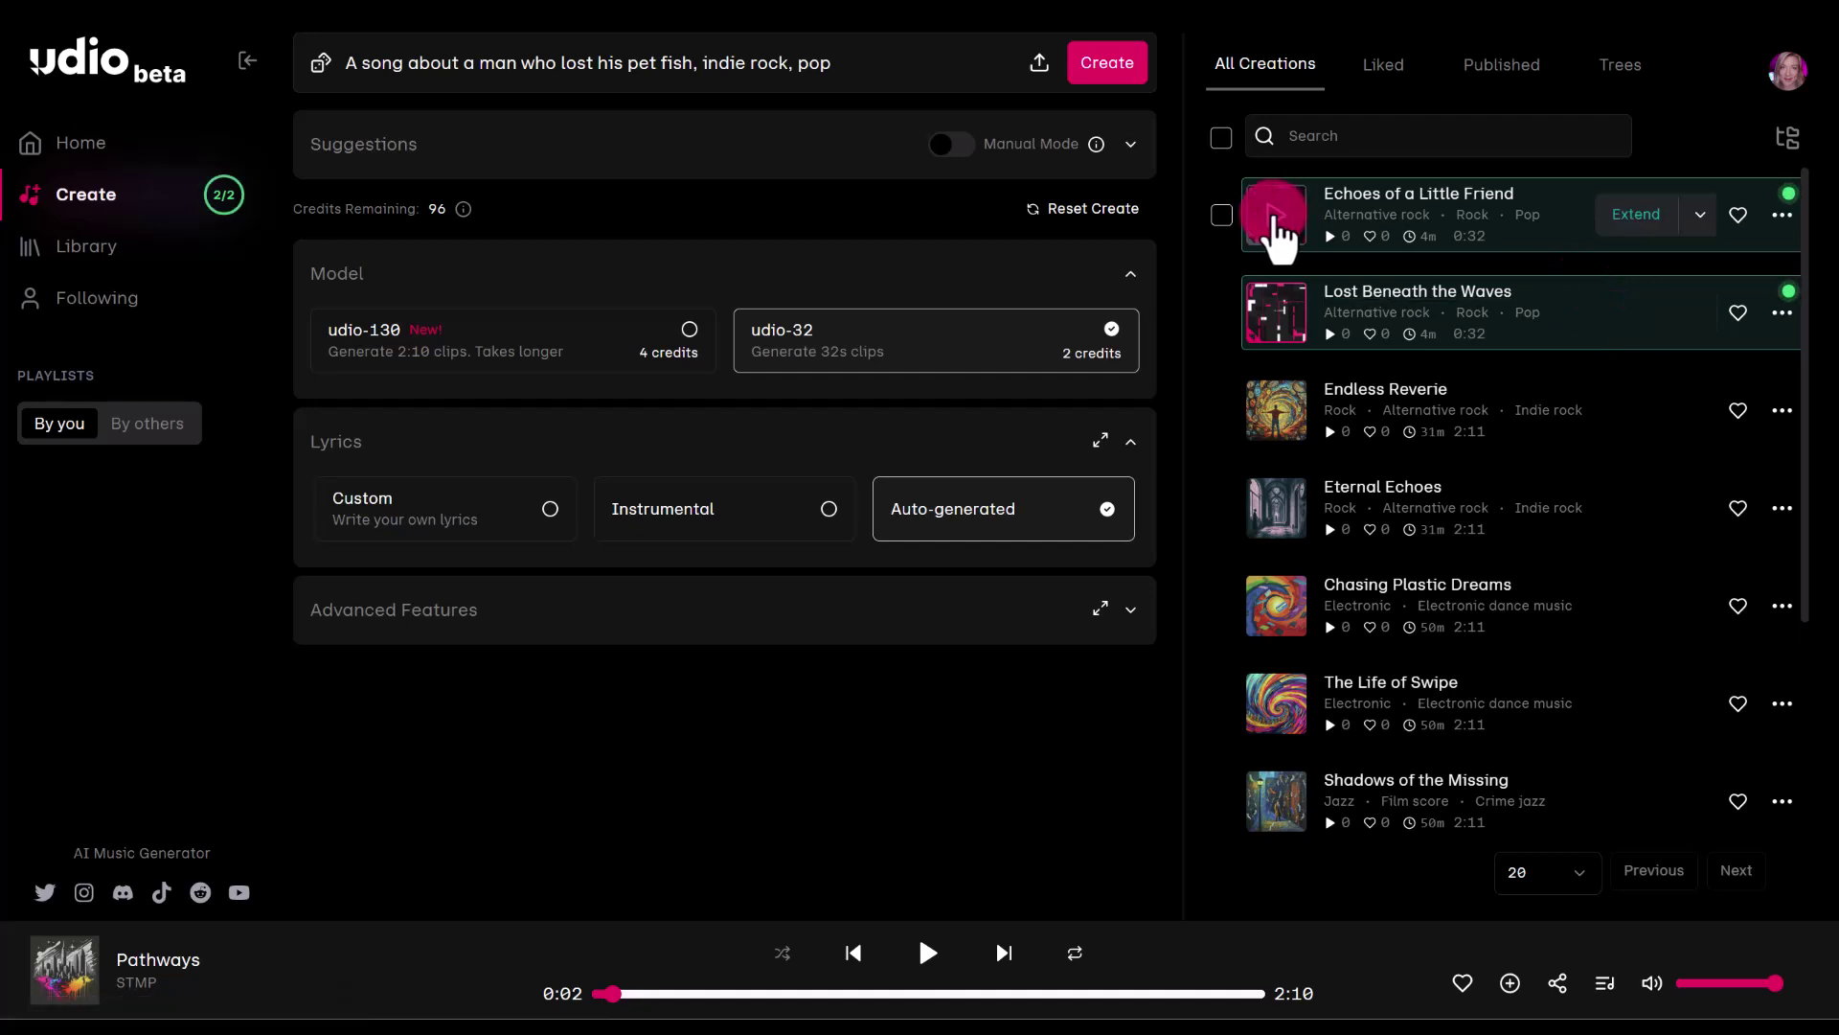
click(1279, 219)
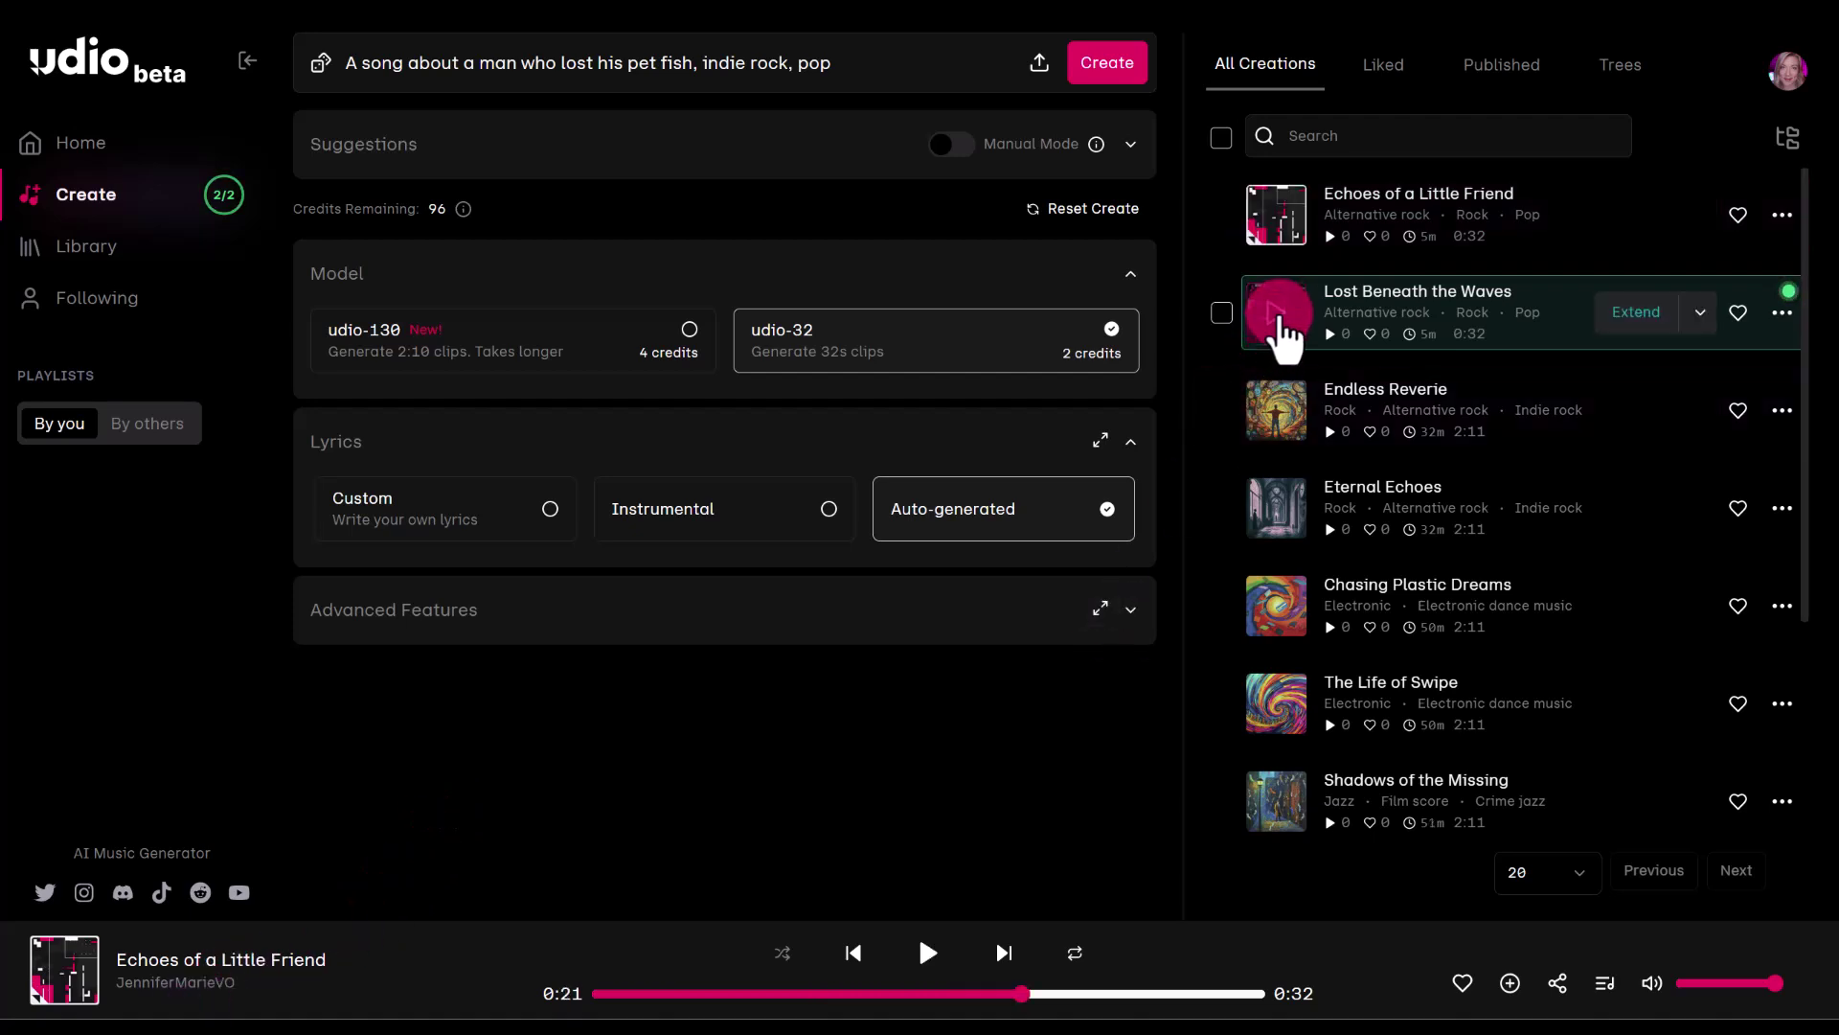
click(1280, 316)
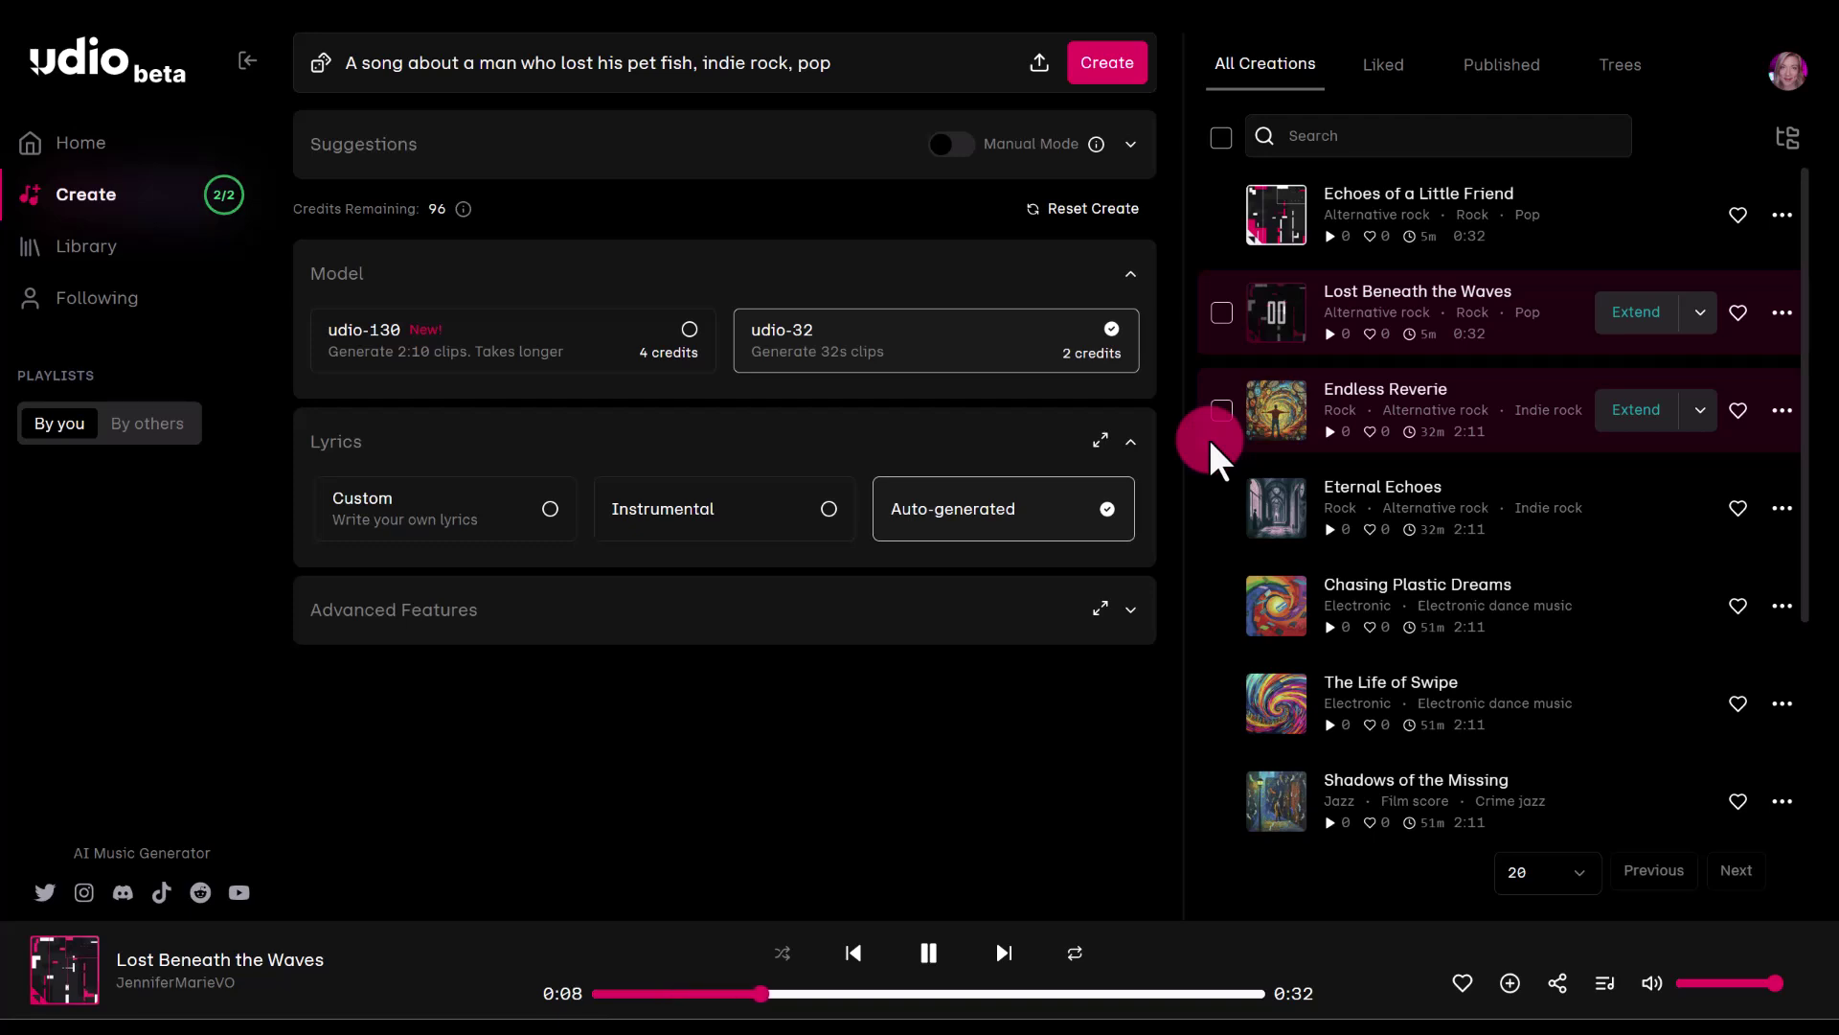
Pause playback and download Echoes of a Little Friend as an MP3 file.
click(934, 953)
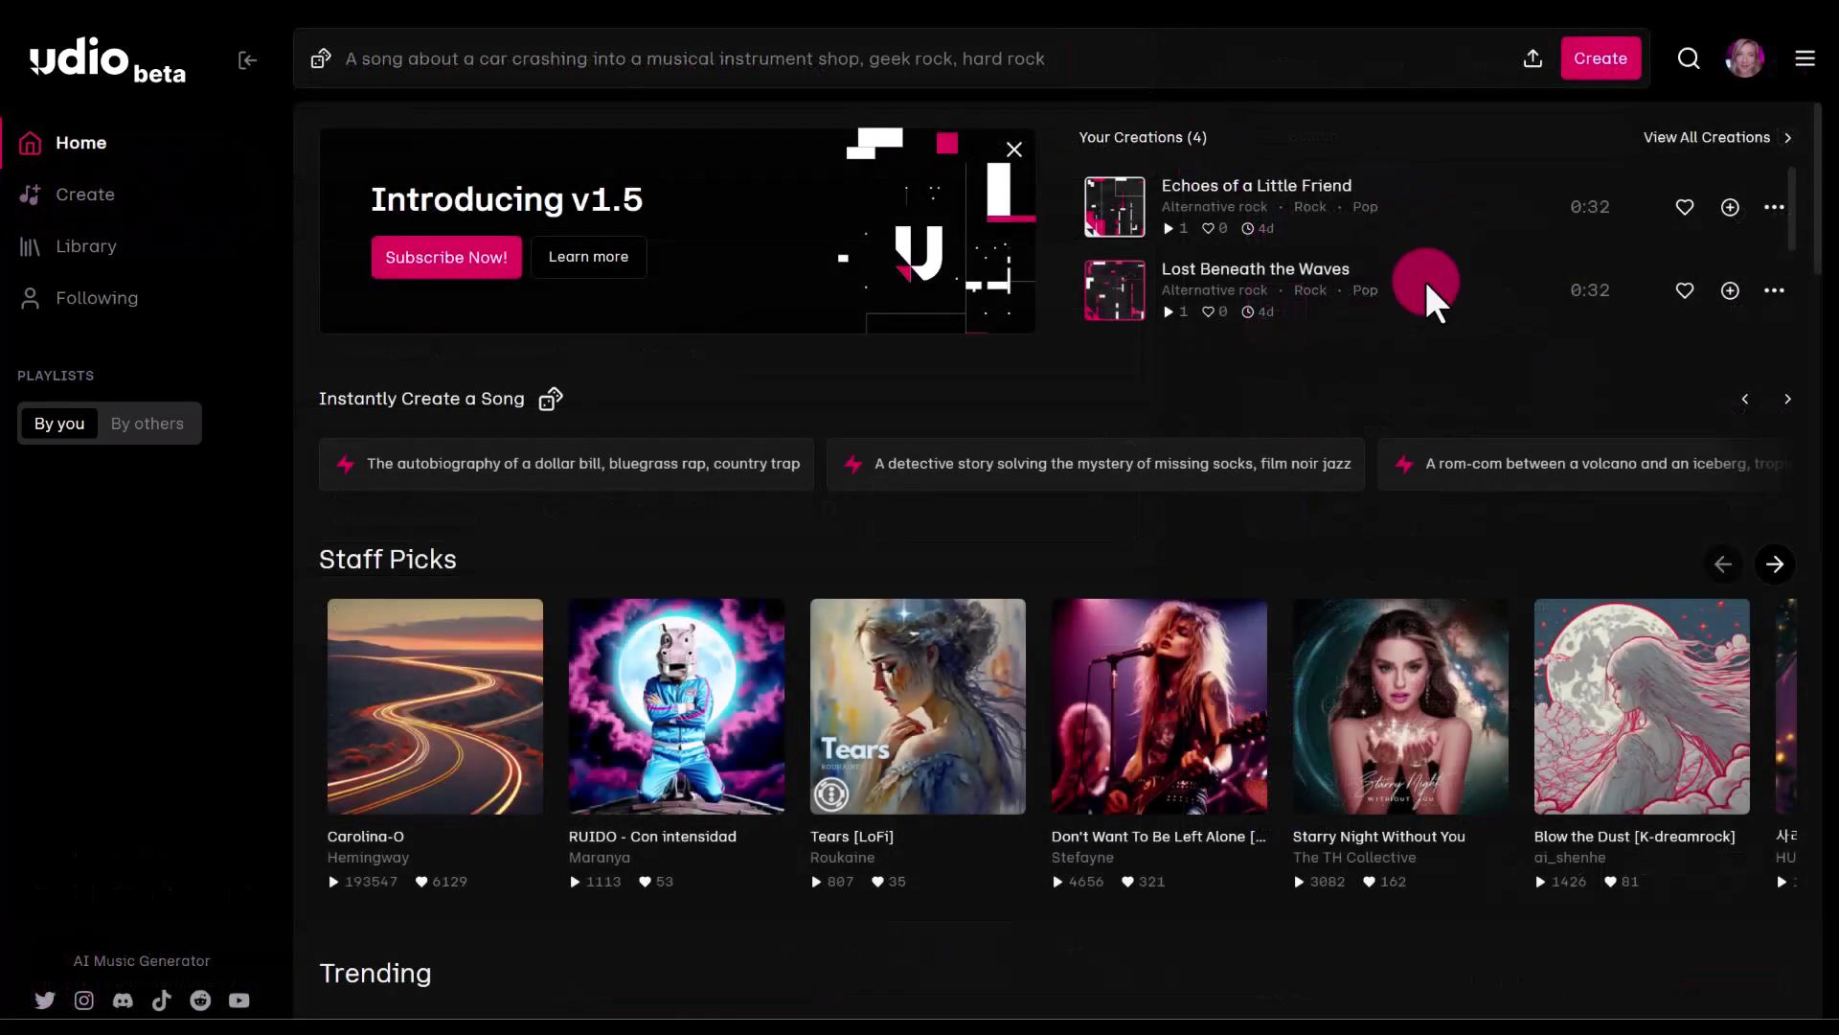
click(1775, 209)
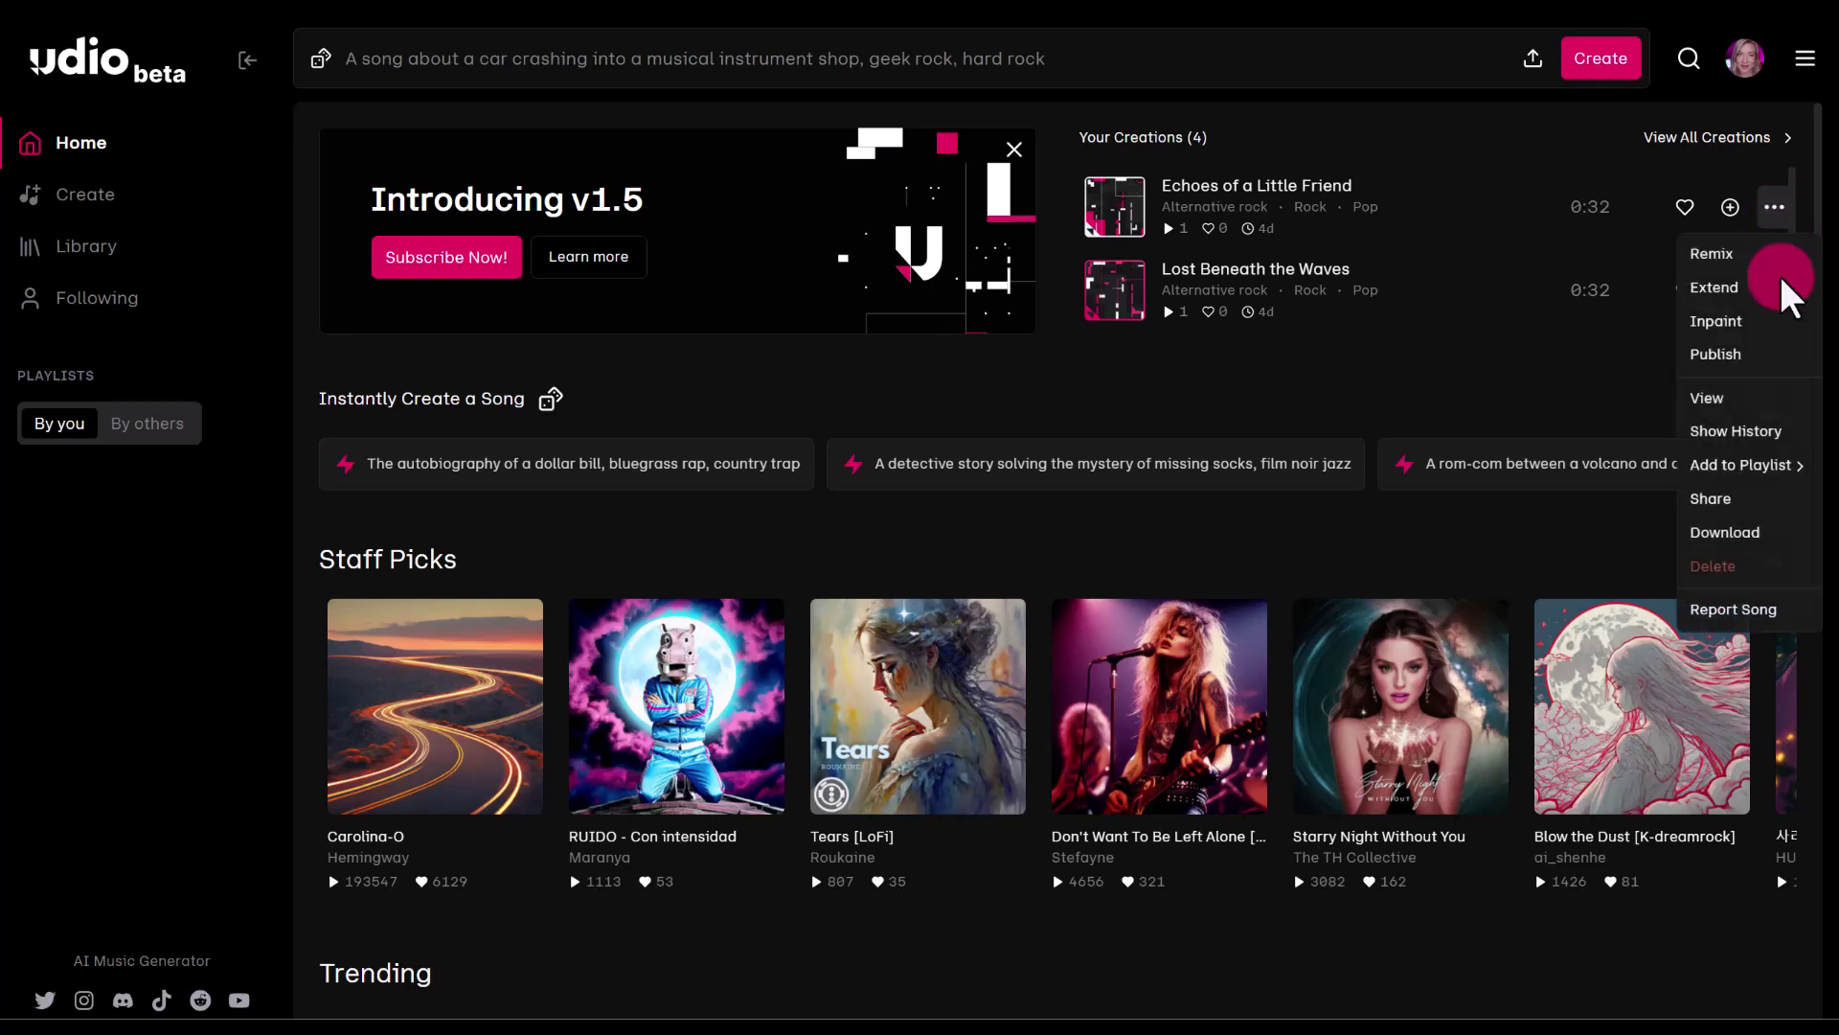
click(1757, 527)
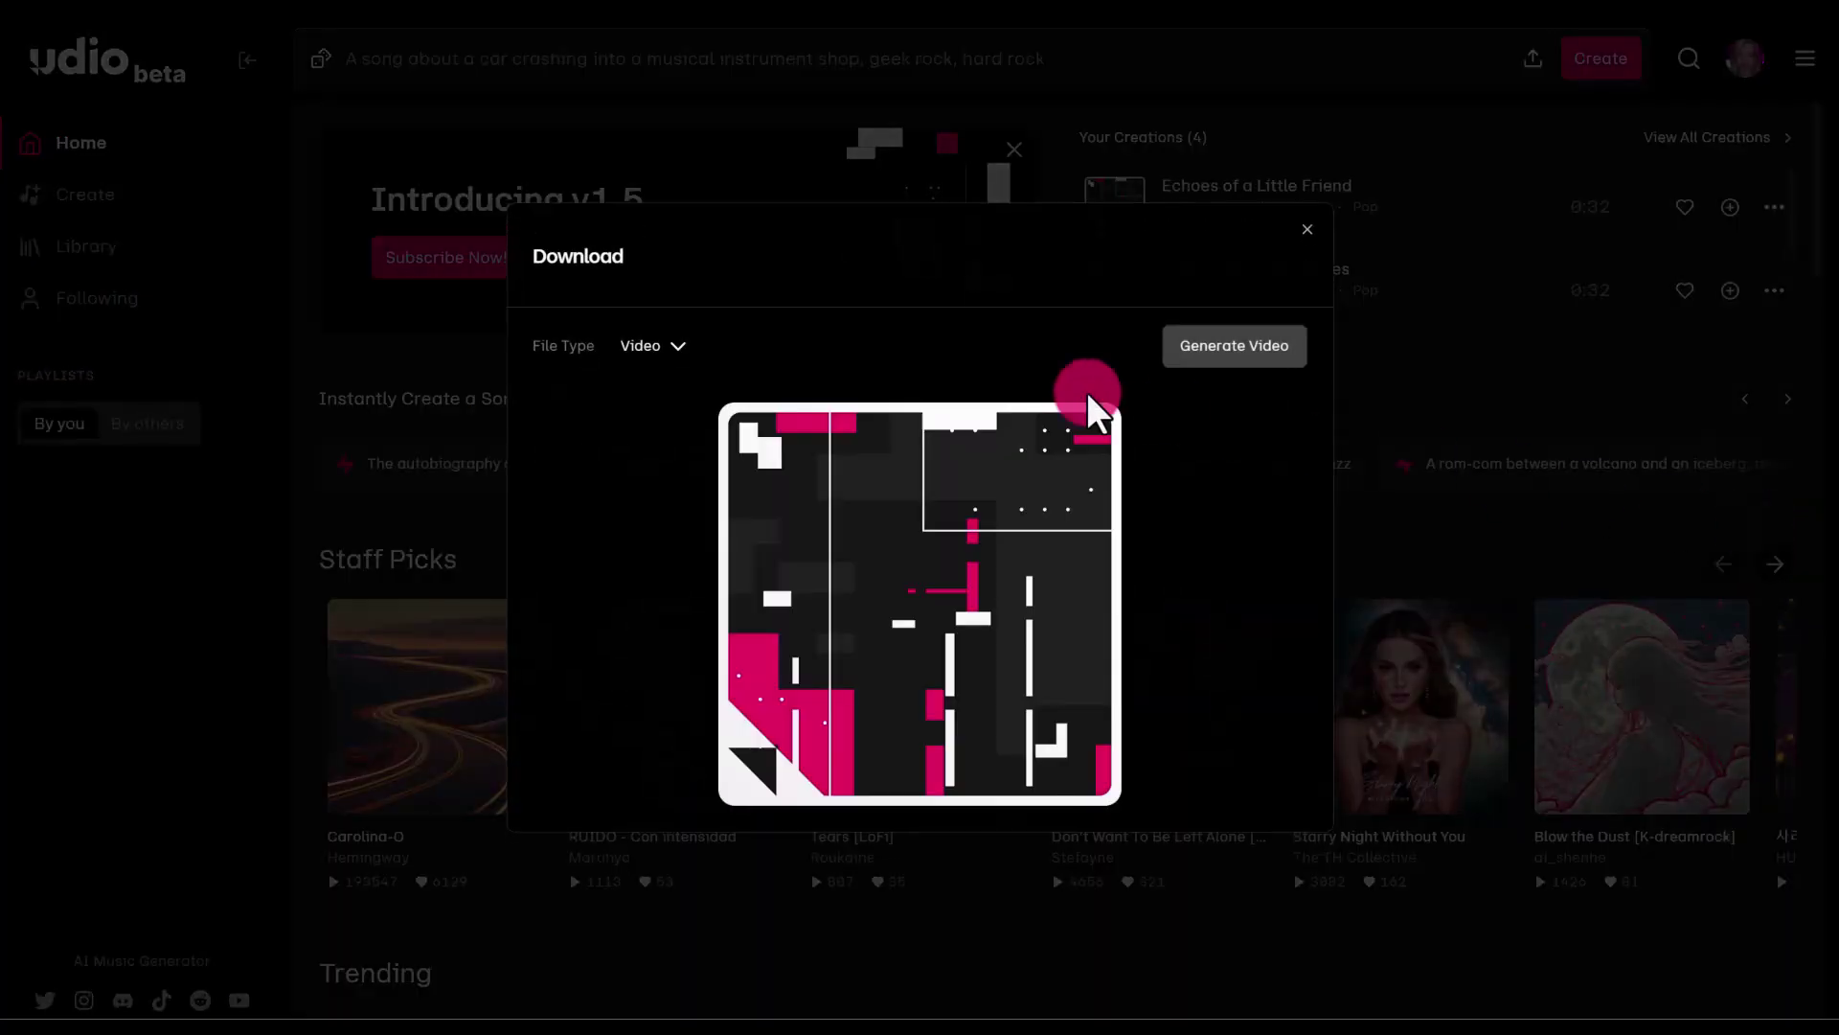
click(714, 343)
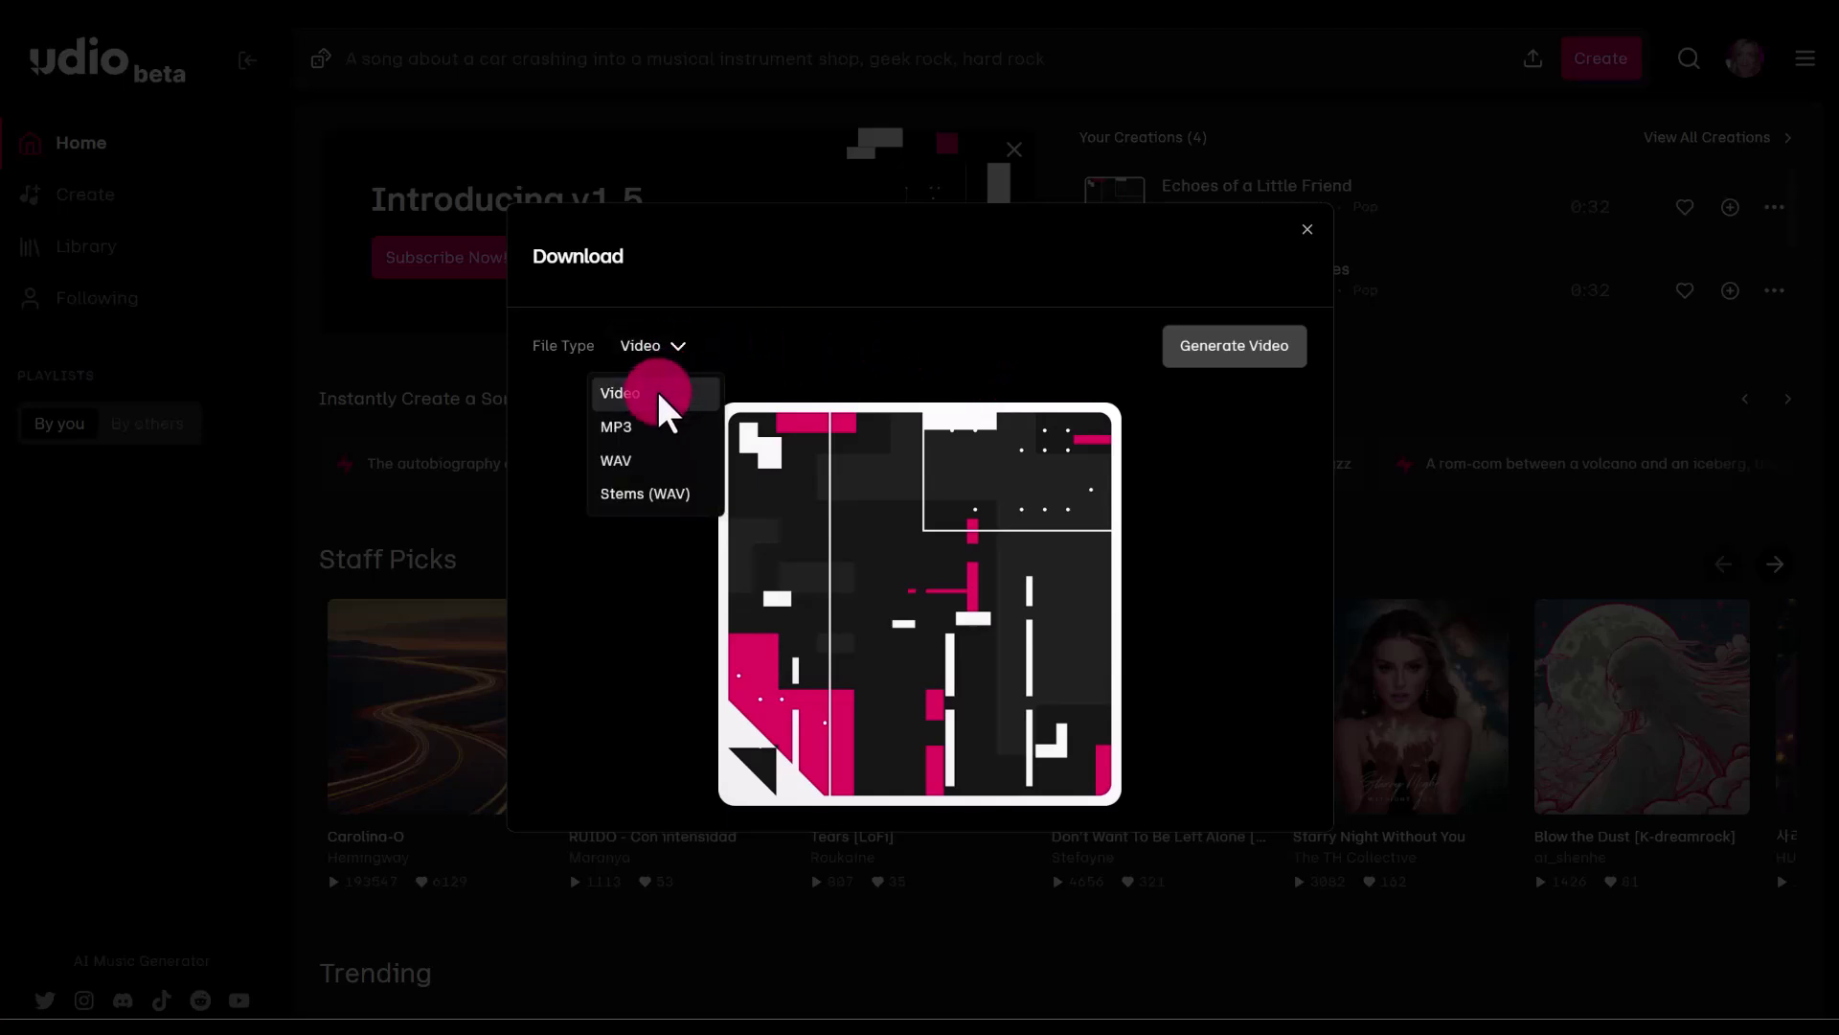
click(639, 428)
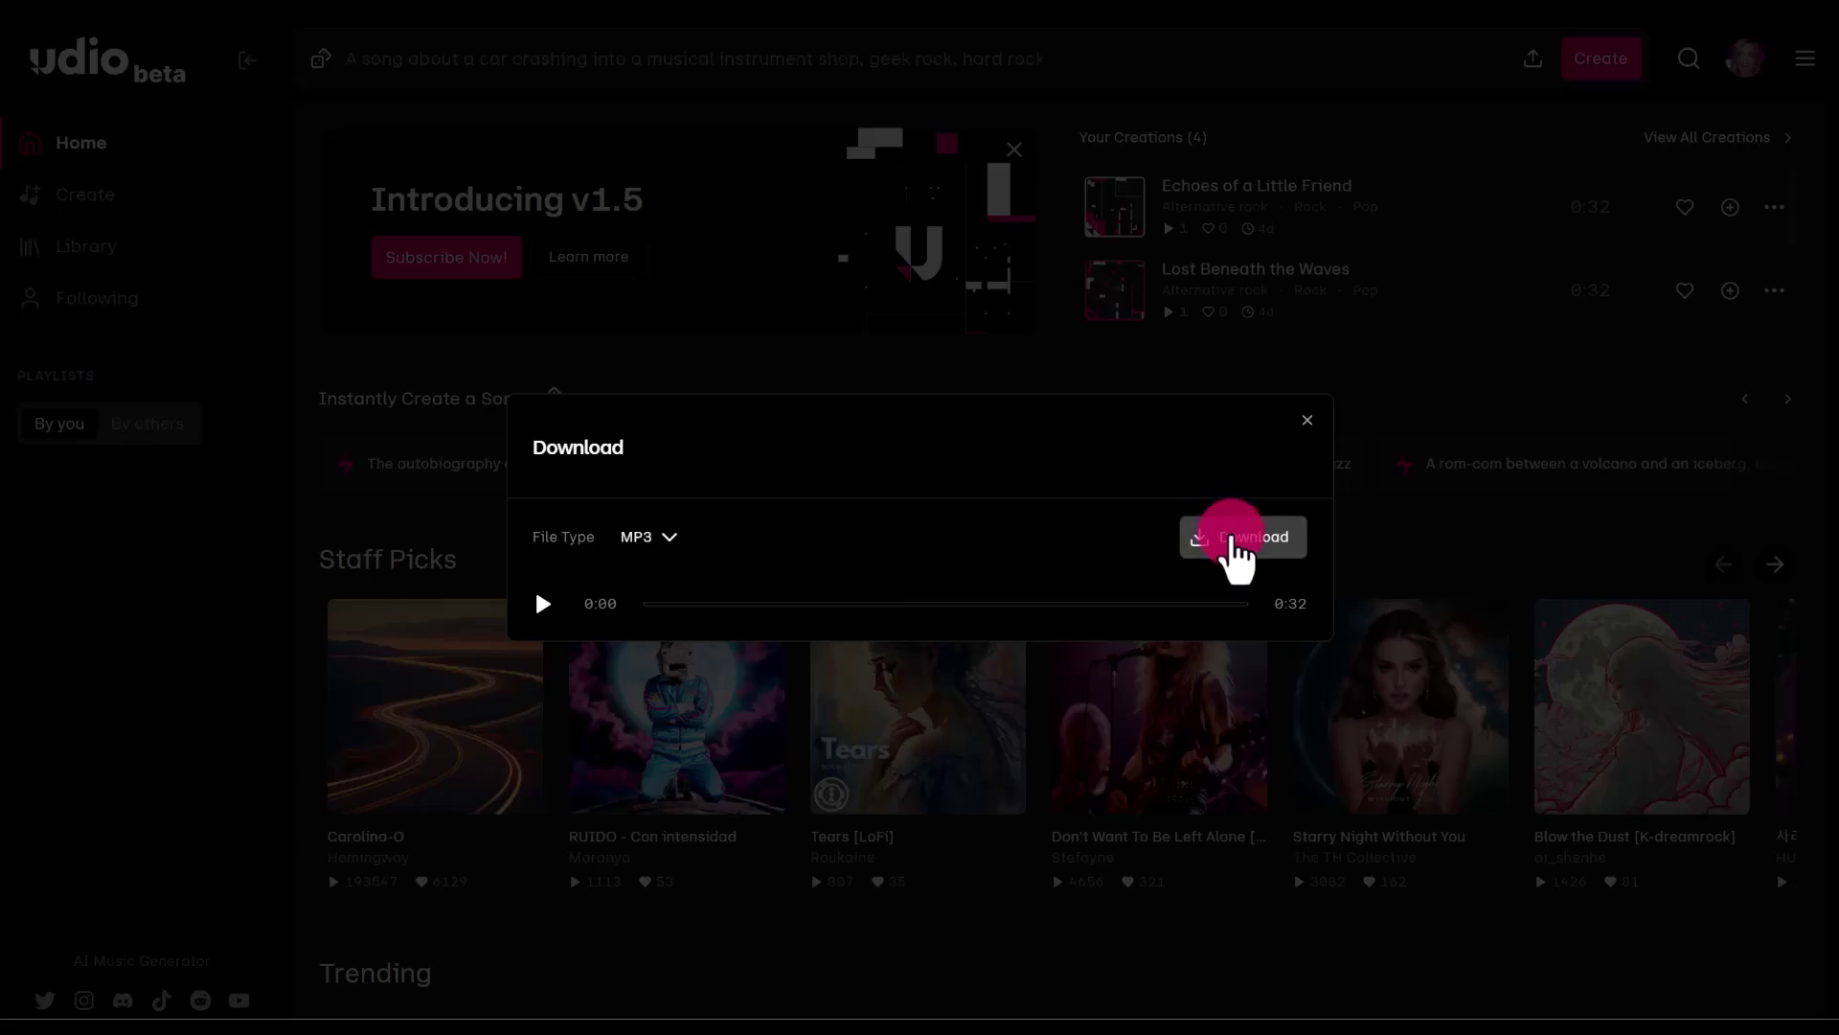
click(1233, 538)
click(1457, 358)
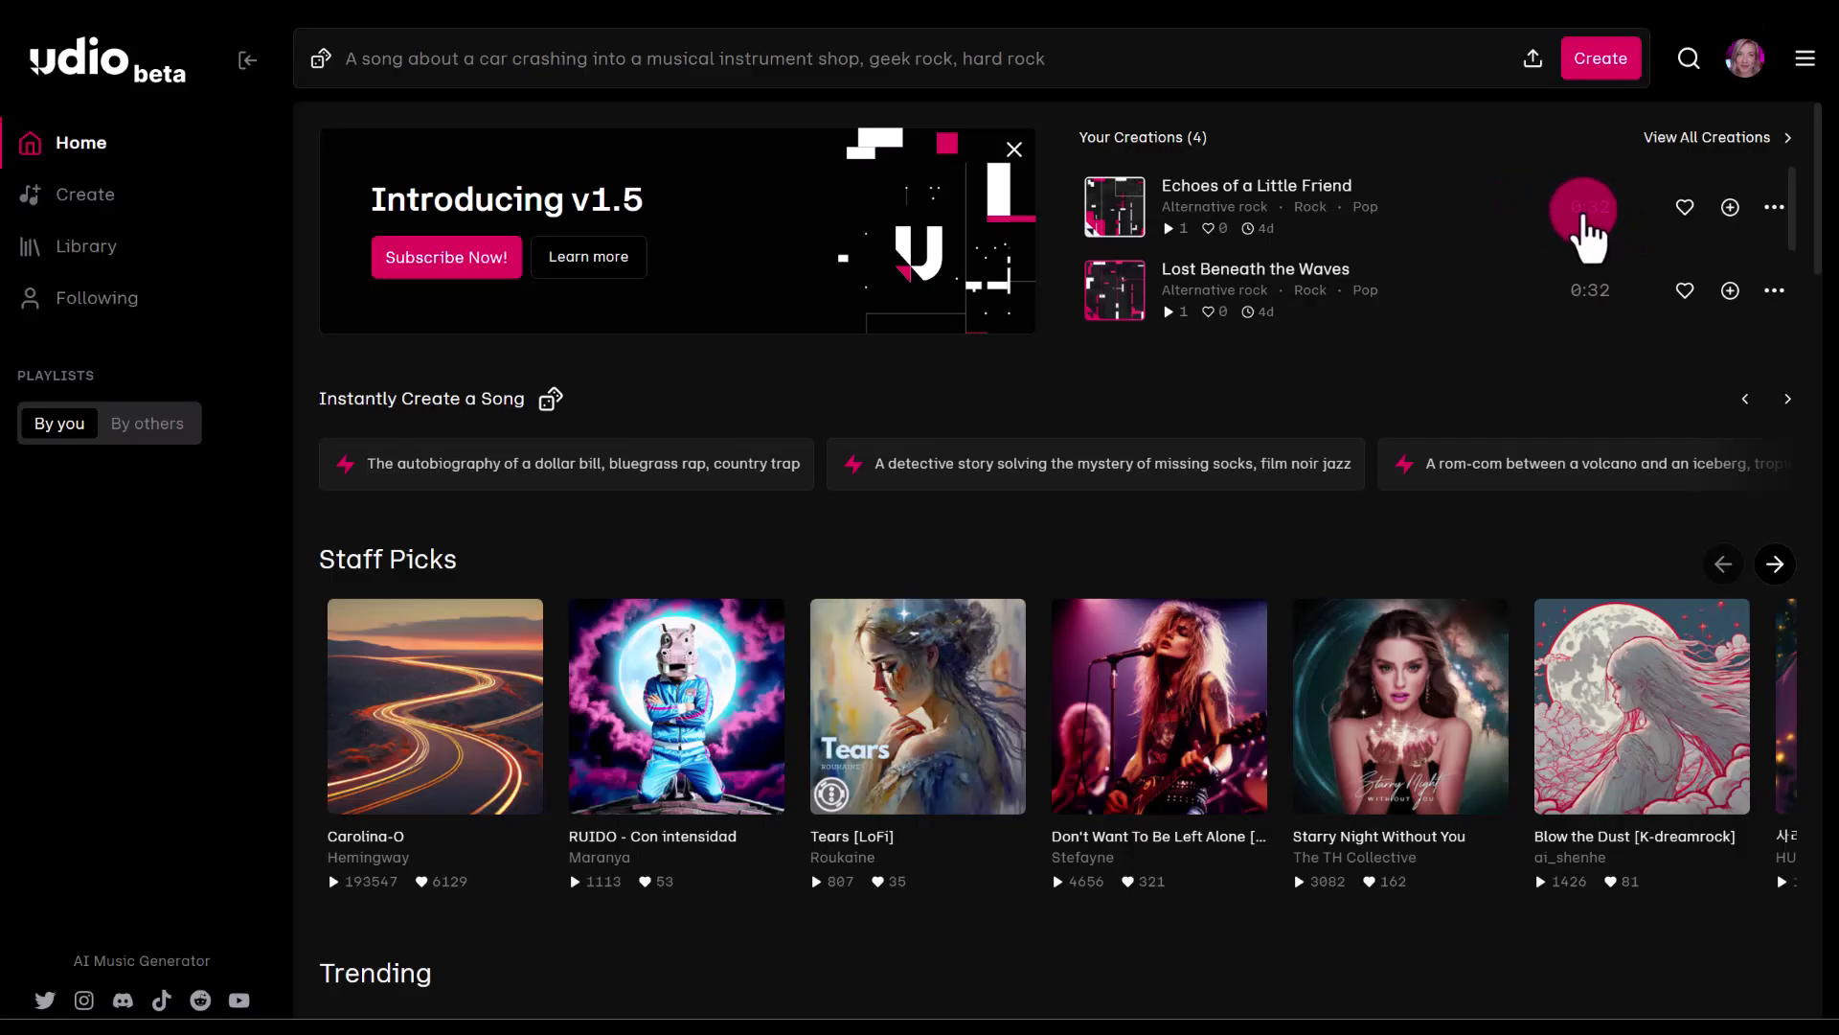
Extend Echoes of a Little Friend, then play ext v1 from just before the extended part.
click(1774, 209)
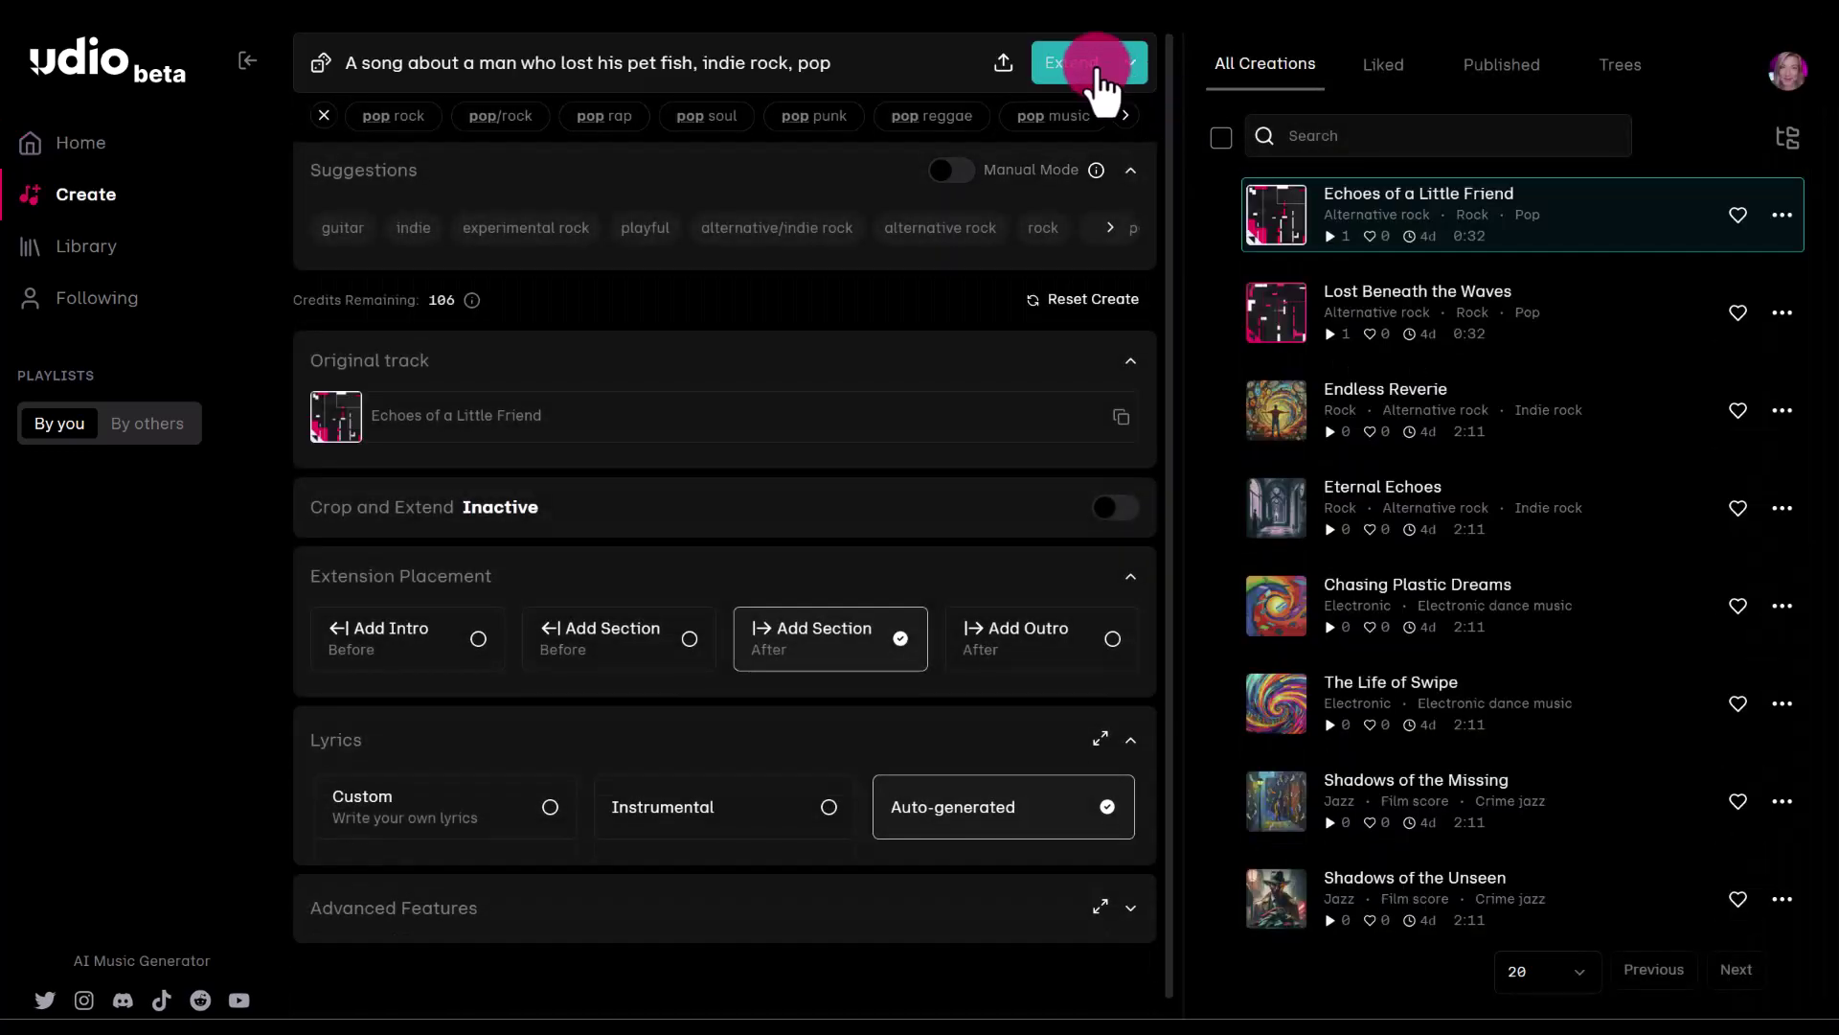
click(1099, 87)
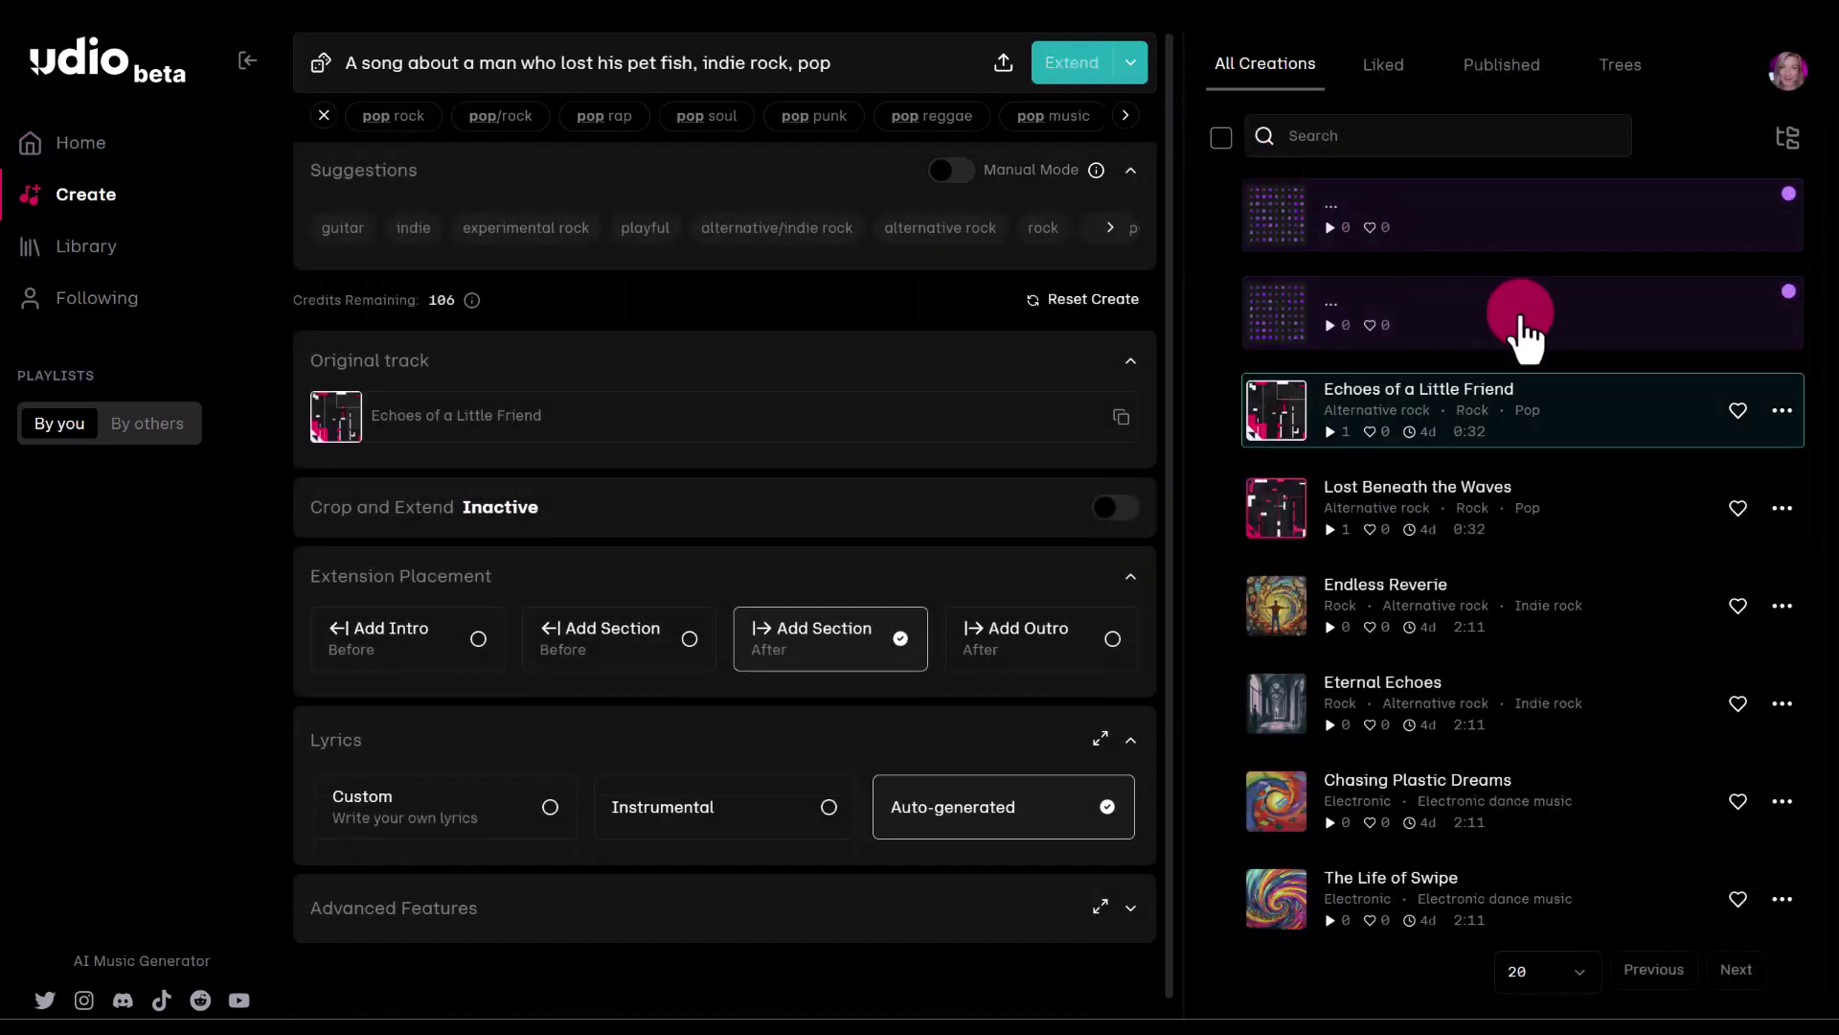
click(1565, 335)
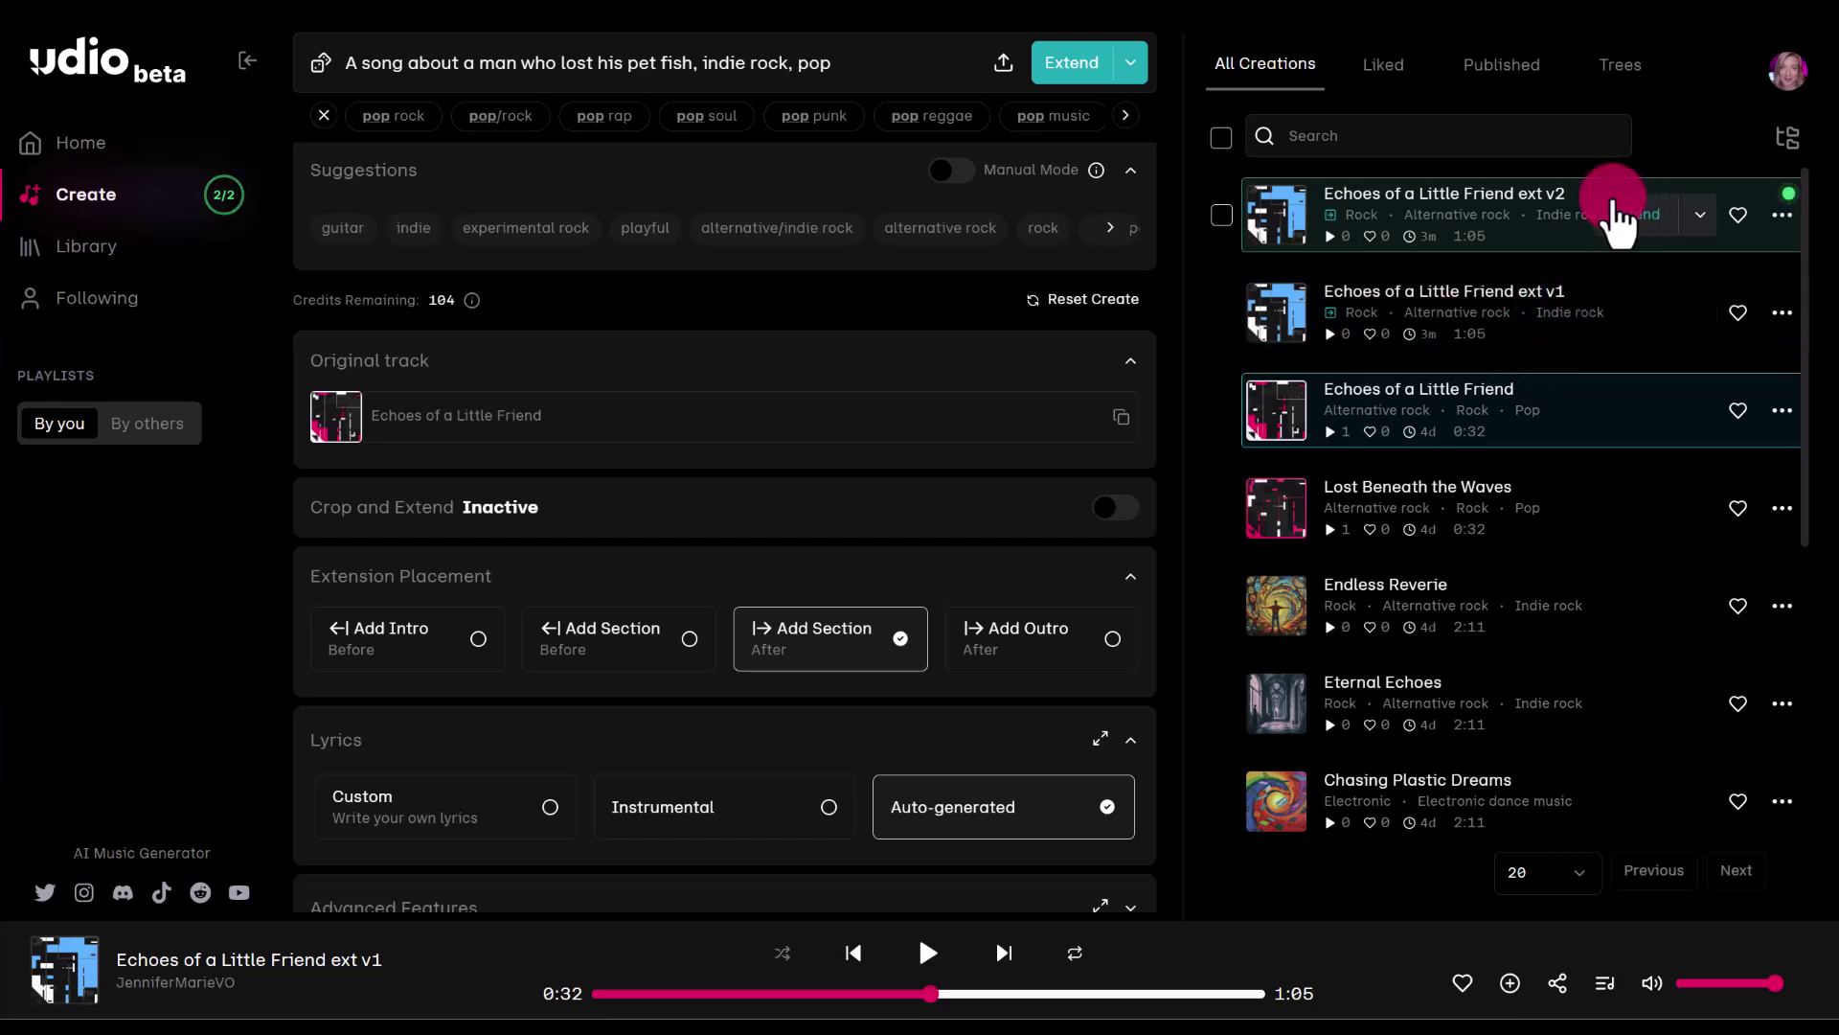
mouse_move(1436, 312)
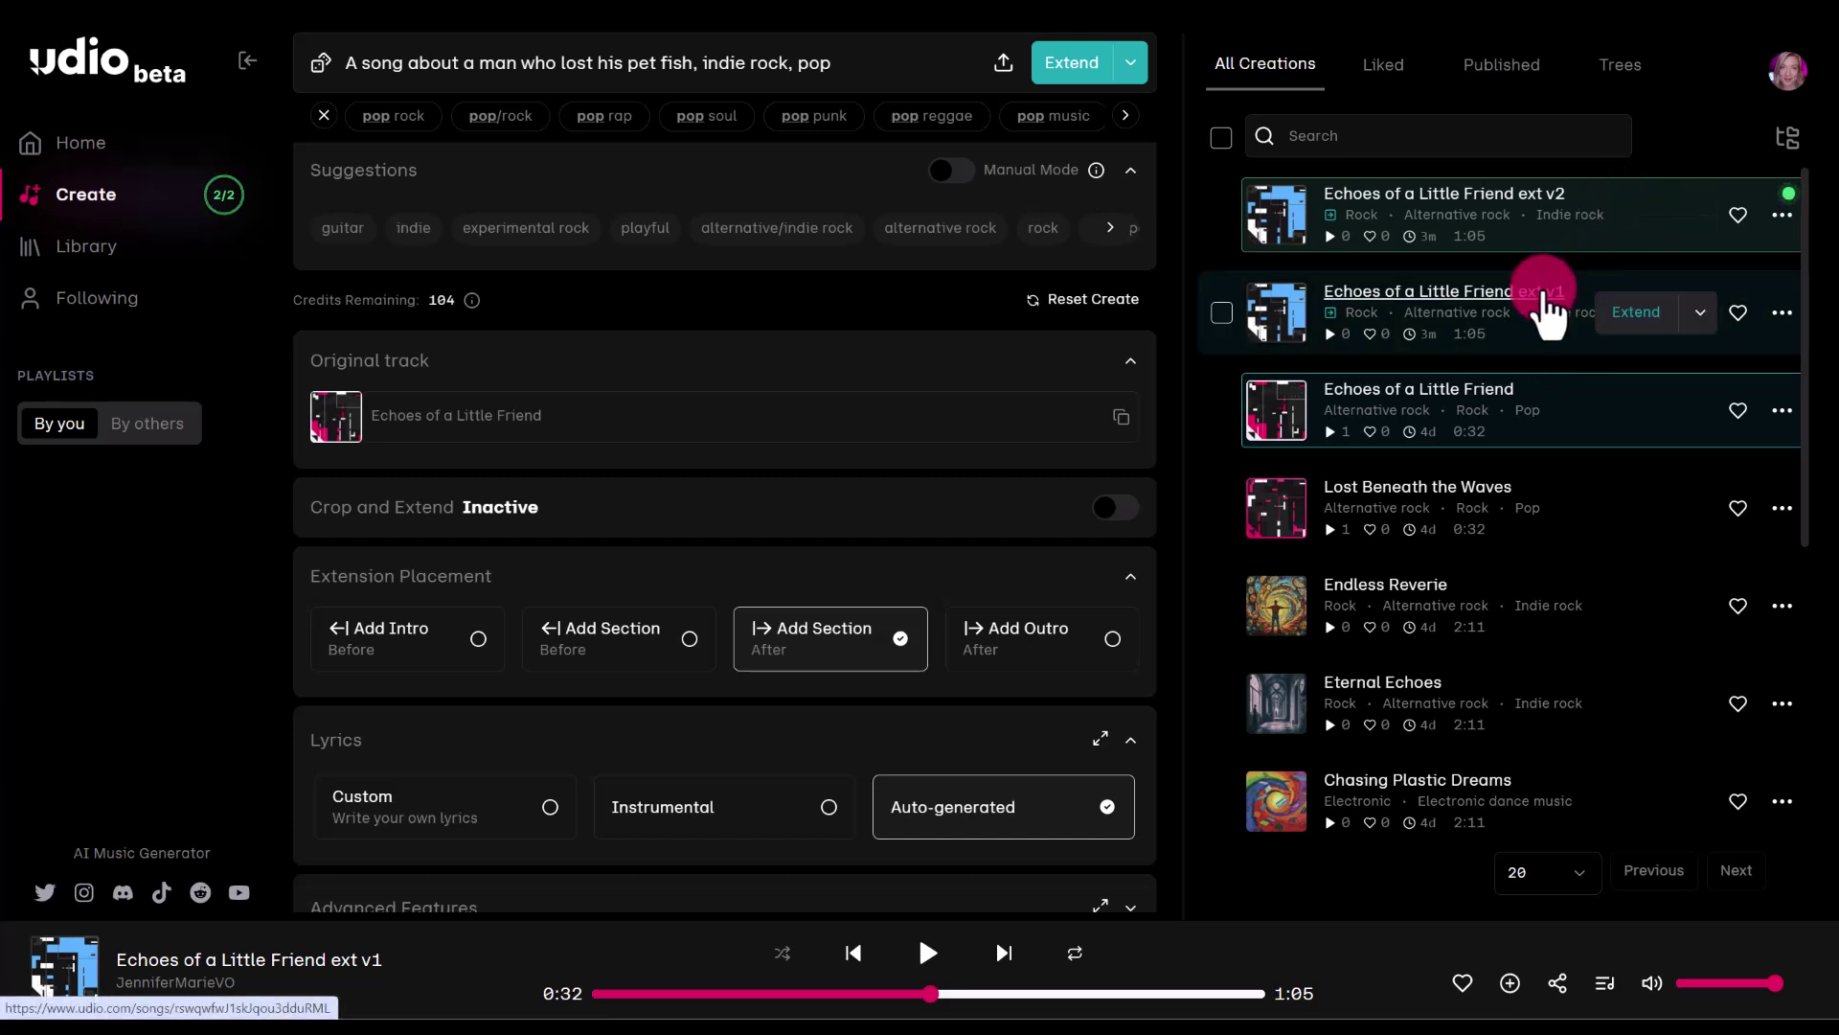
click(905, 993)
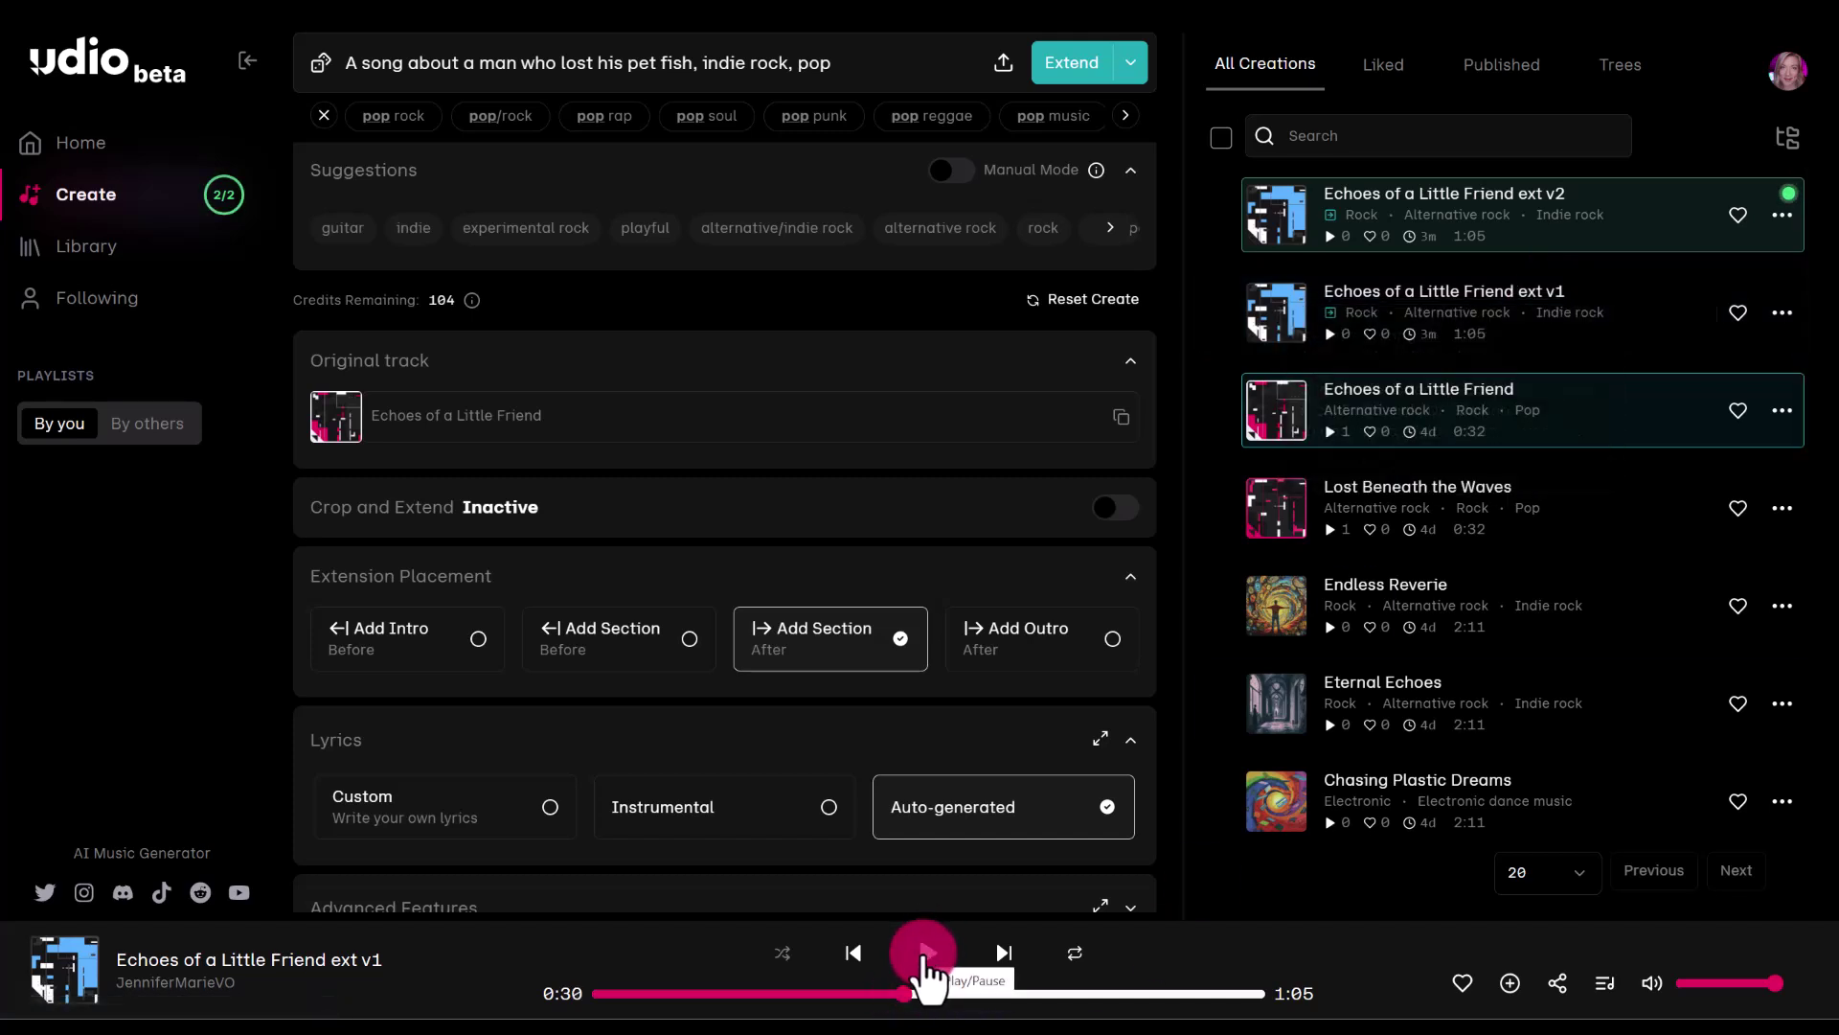
click(925, 954)
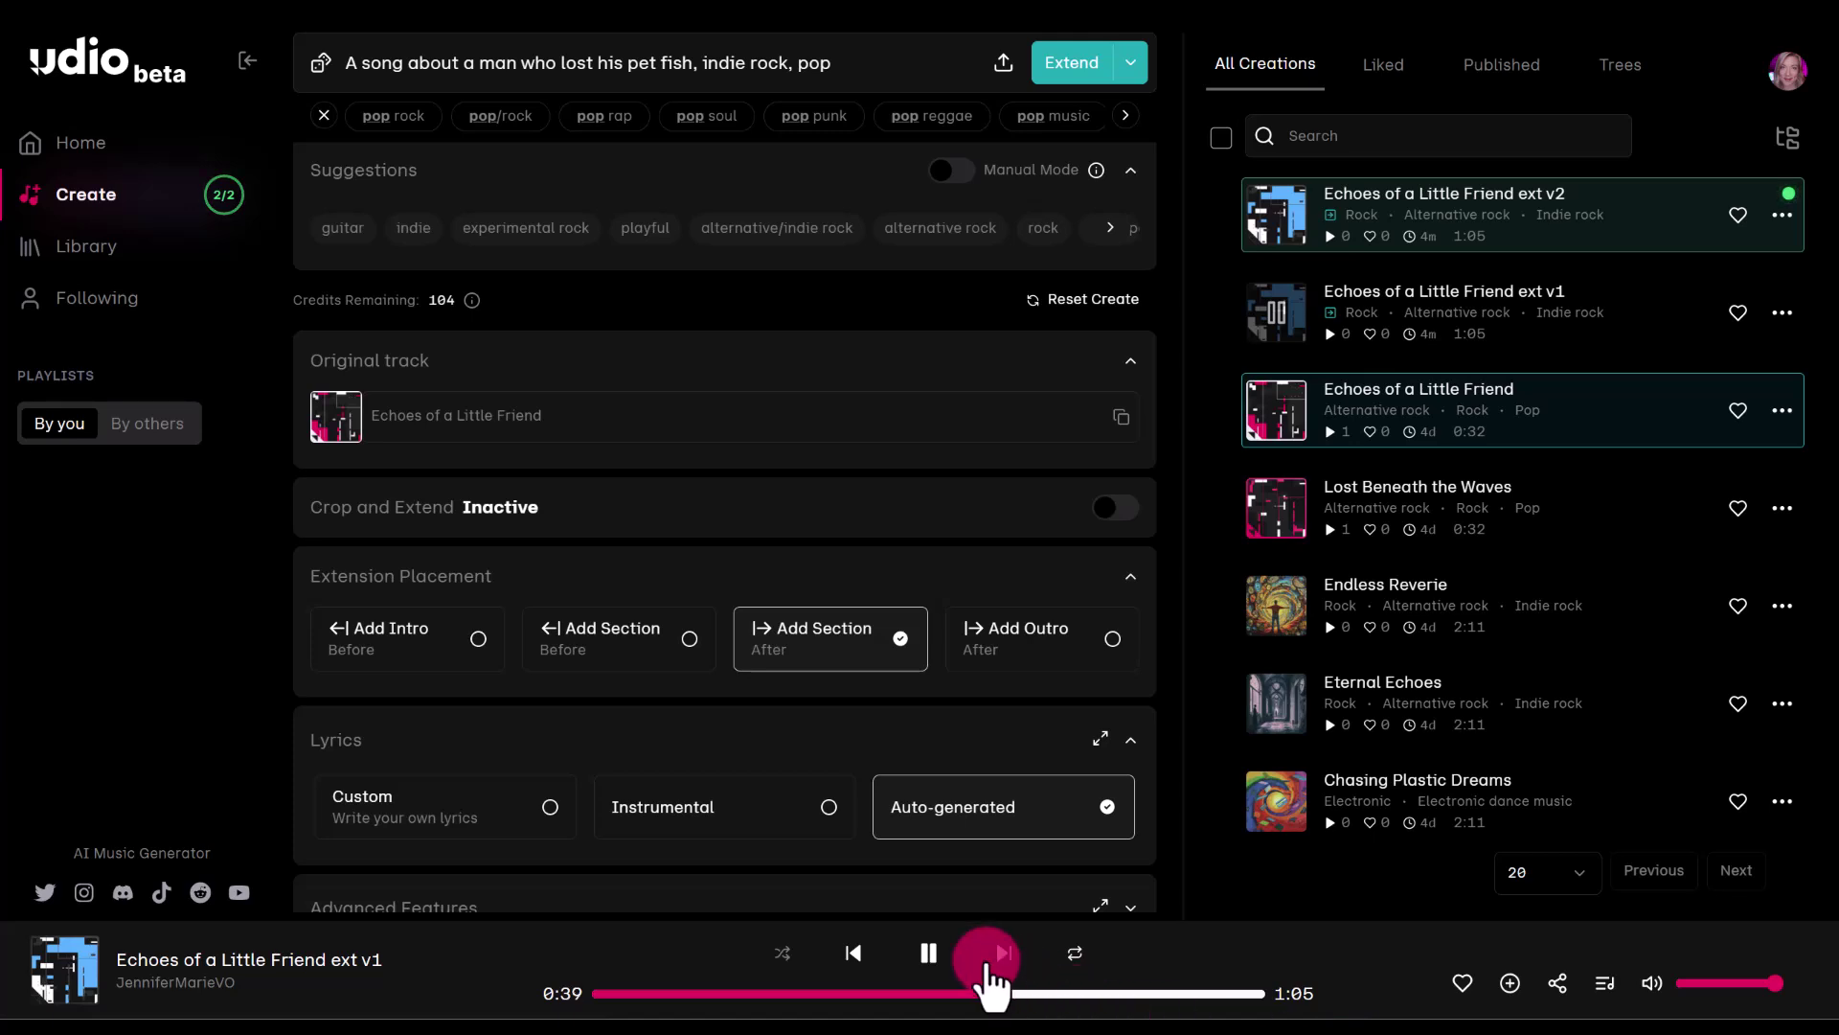
click(943, 958)
mouse_move(1782, 312)
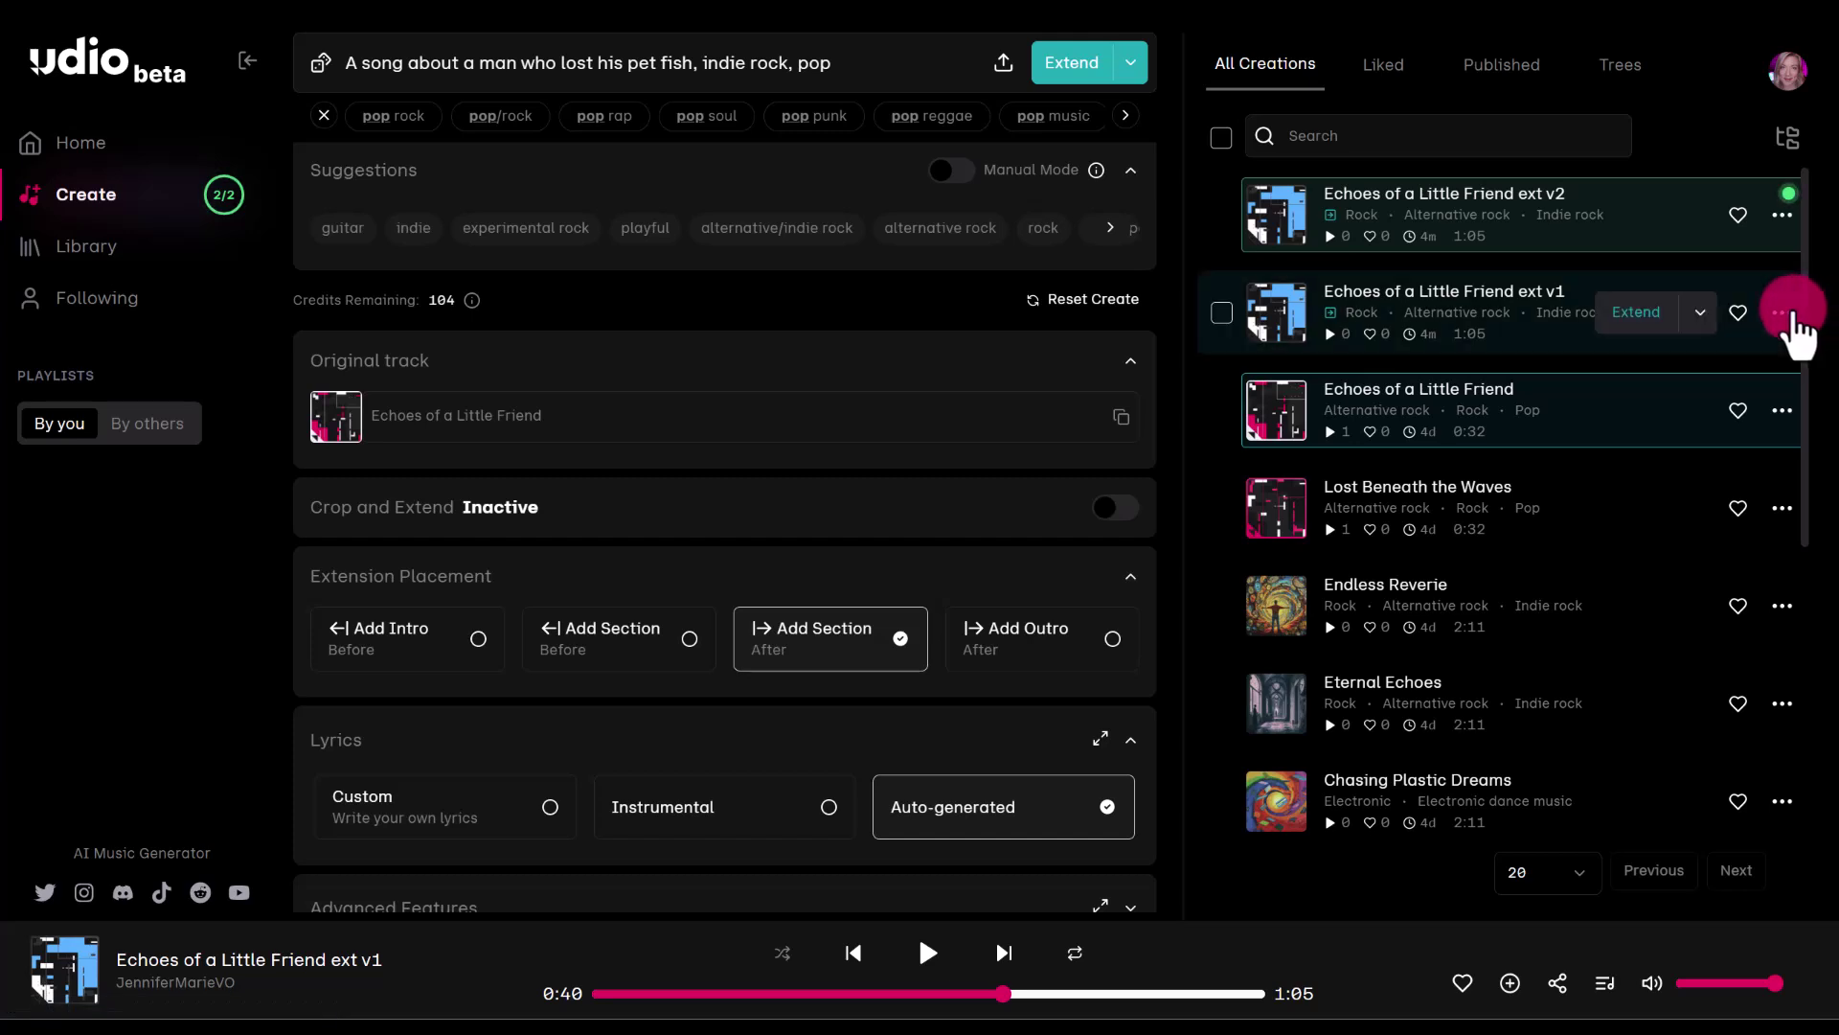
click(1782, 313)
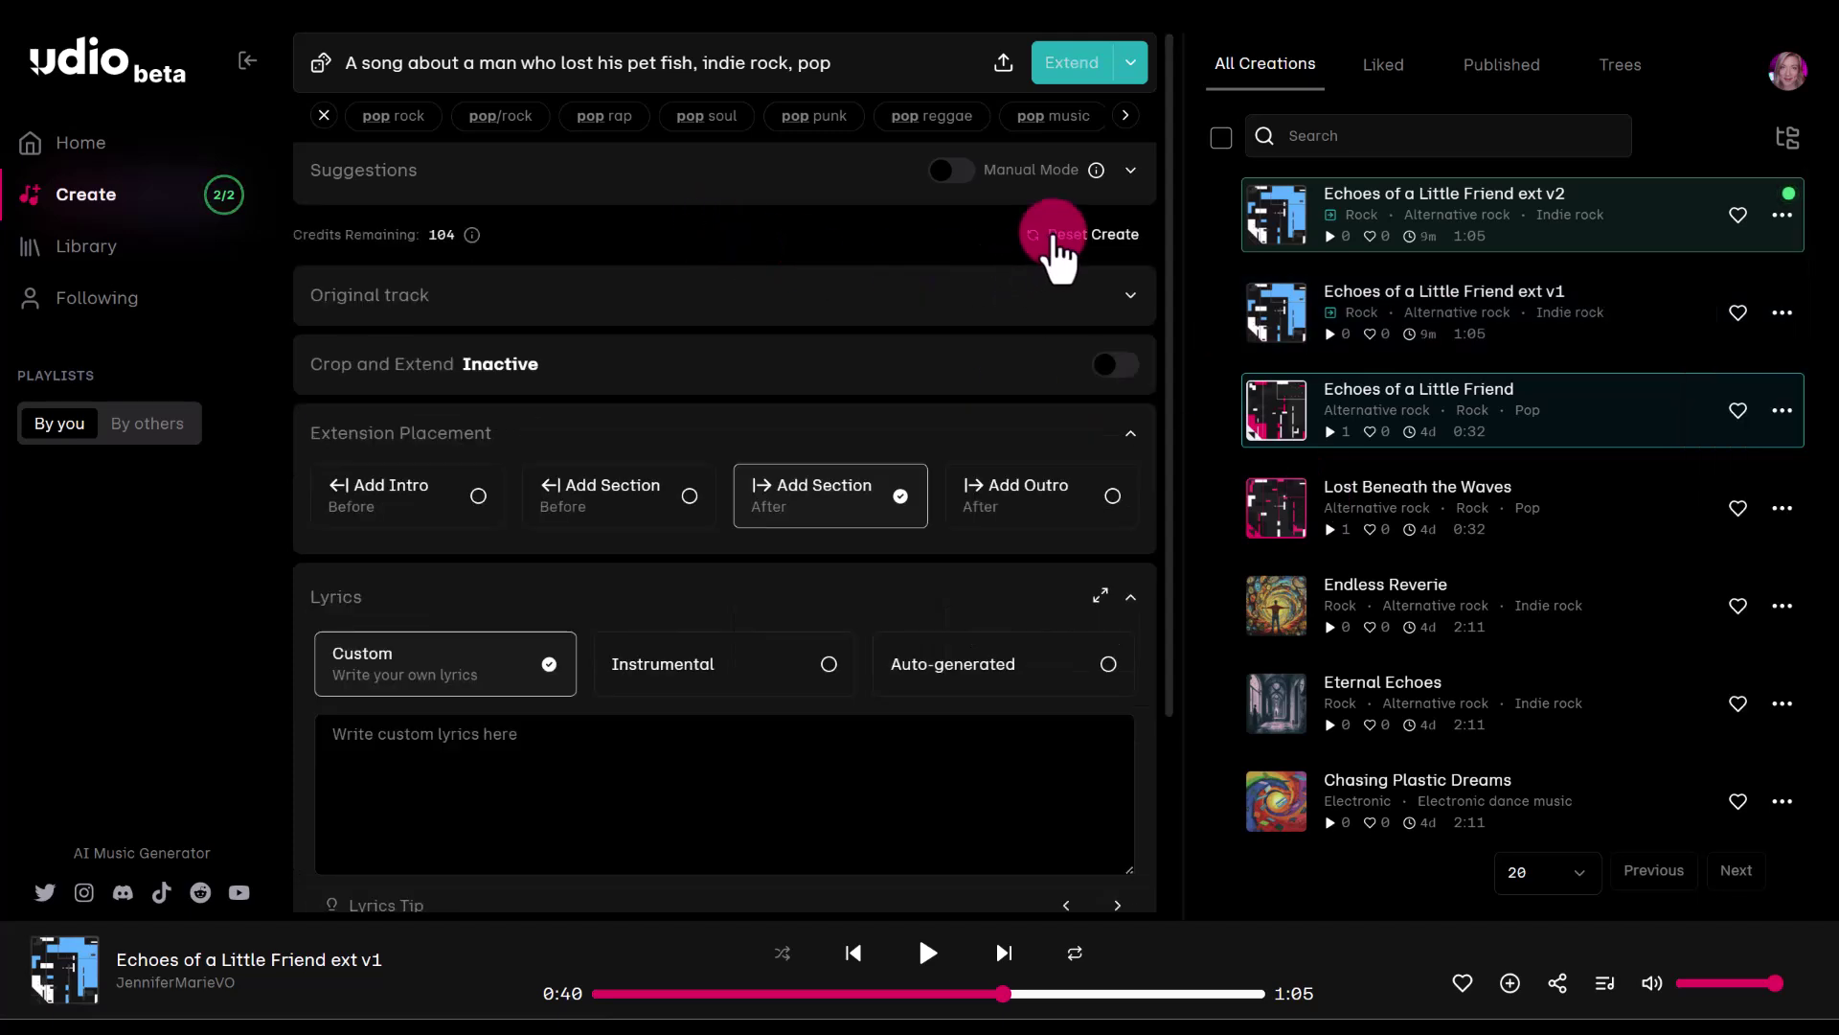
Reset the form and paste the six custom lyric lines as plain text.
click(1064, 247)
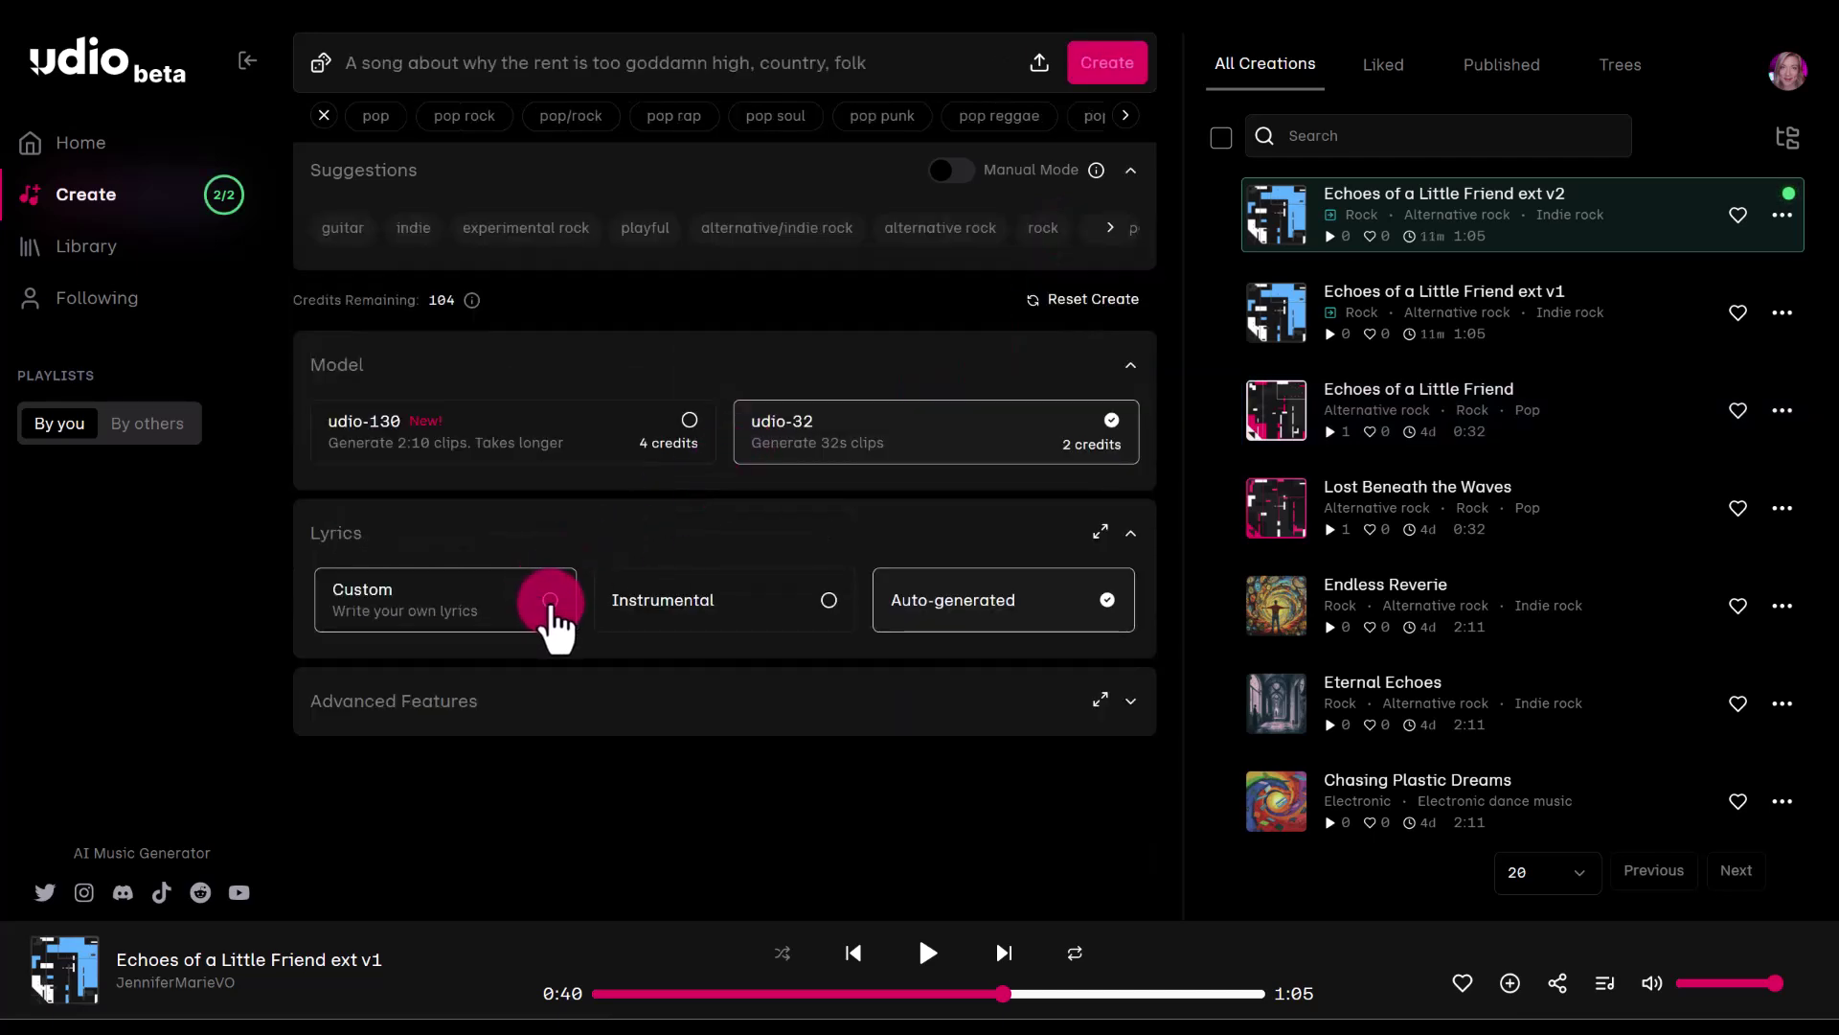
click(550, 601)
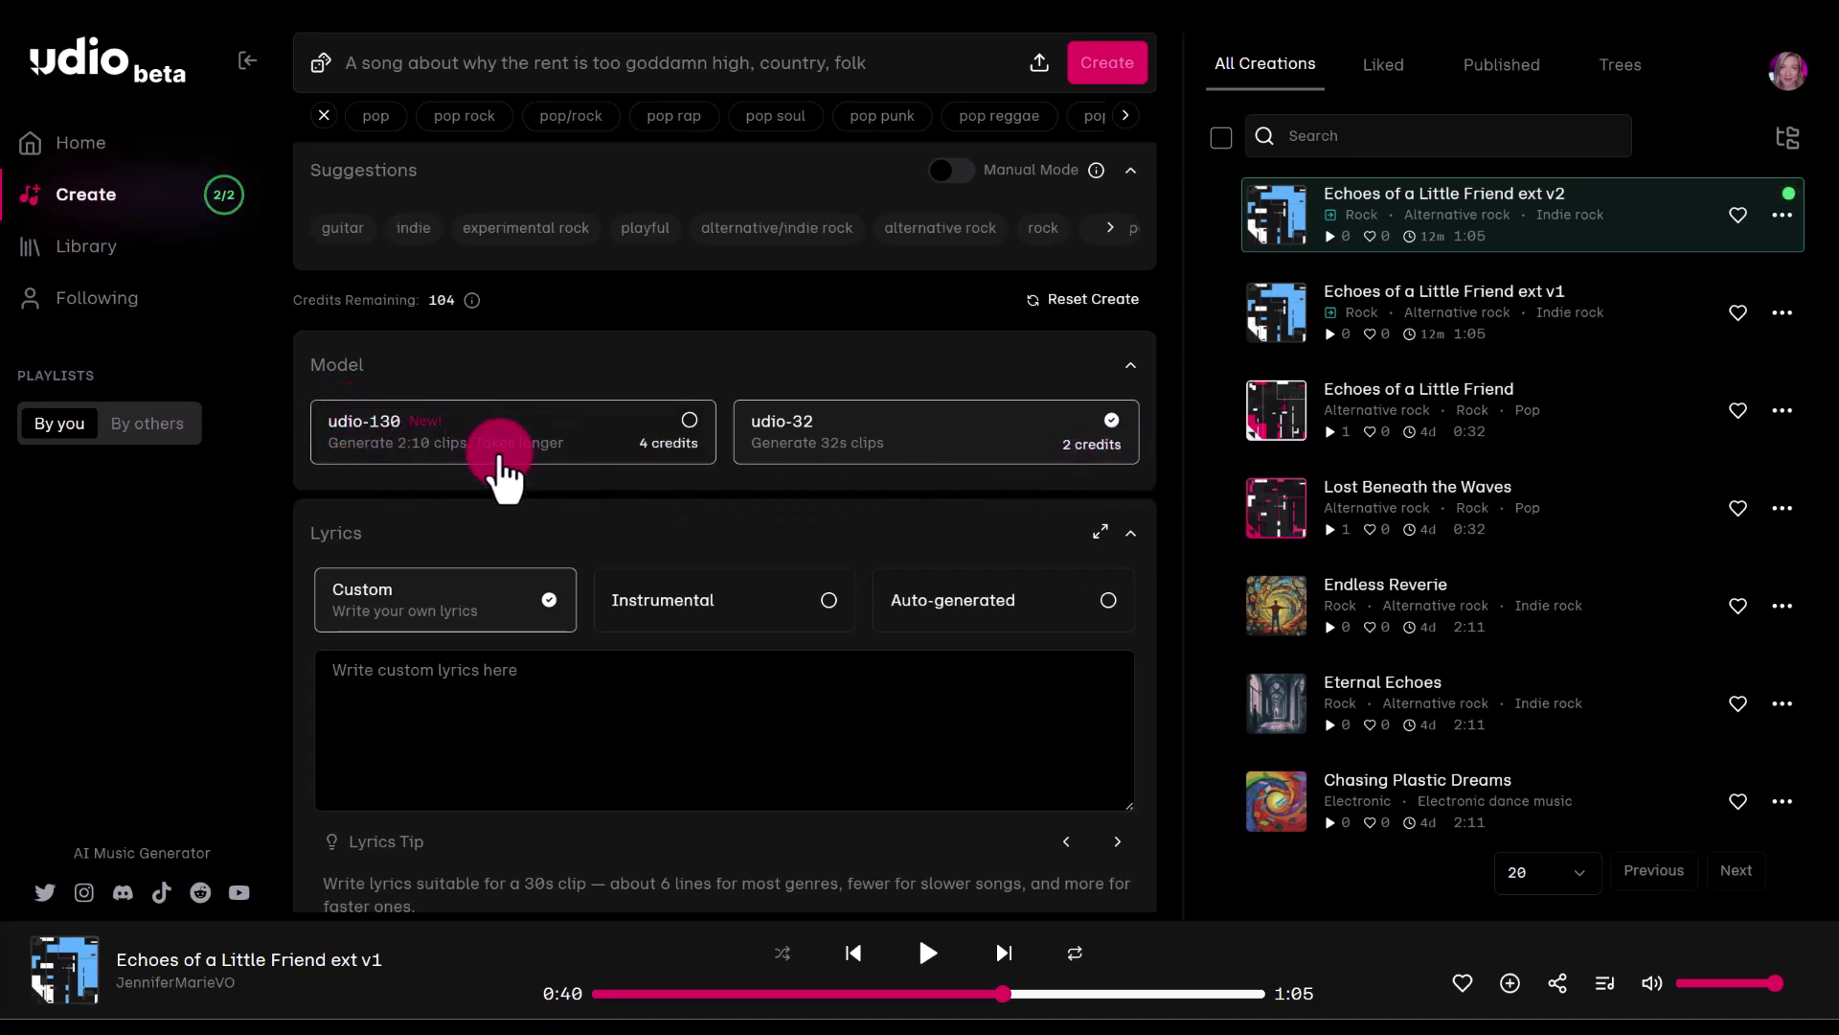
click(449, 685)
right_click(446, 681)
click(575, 374)
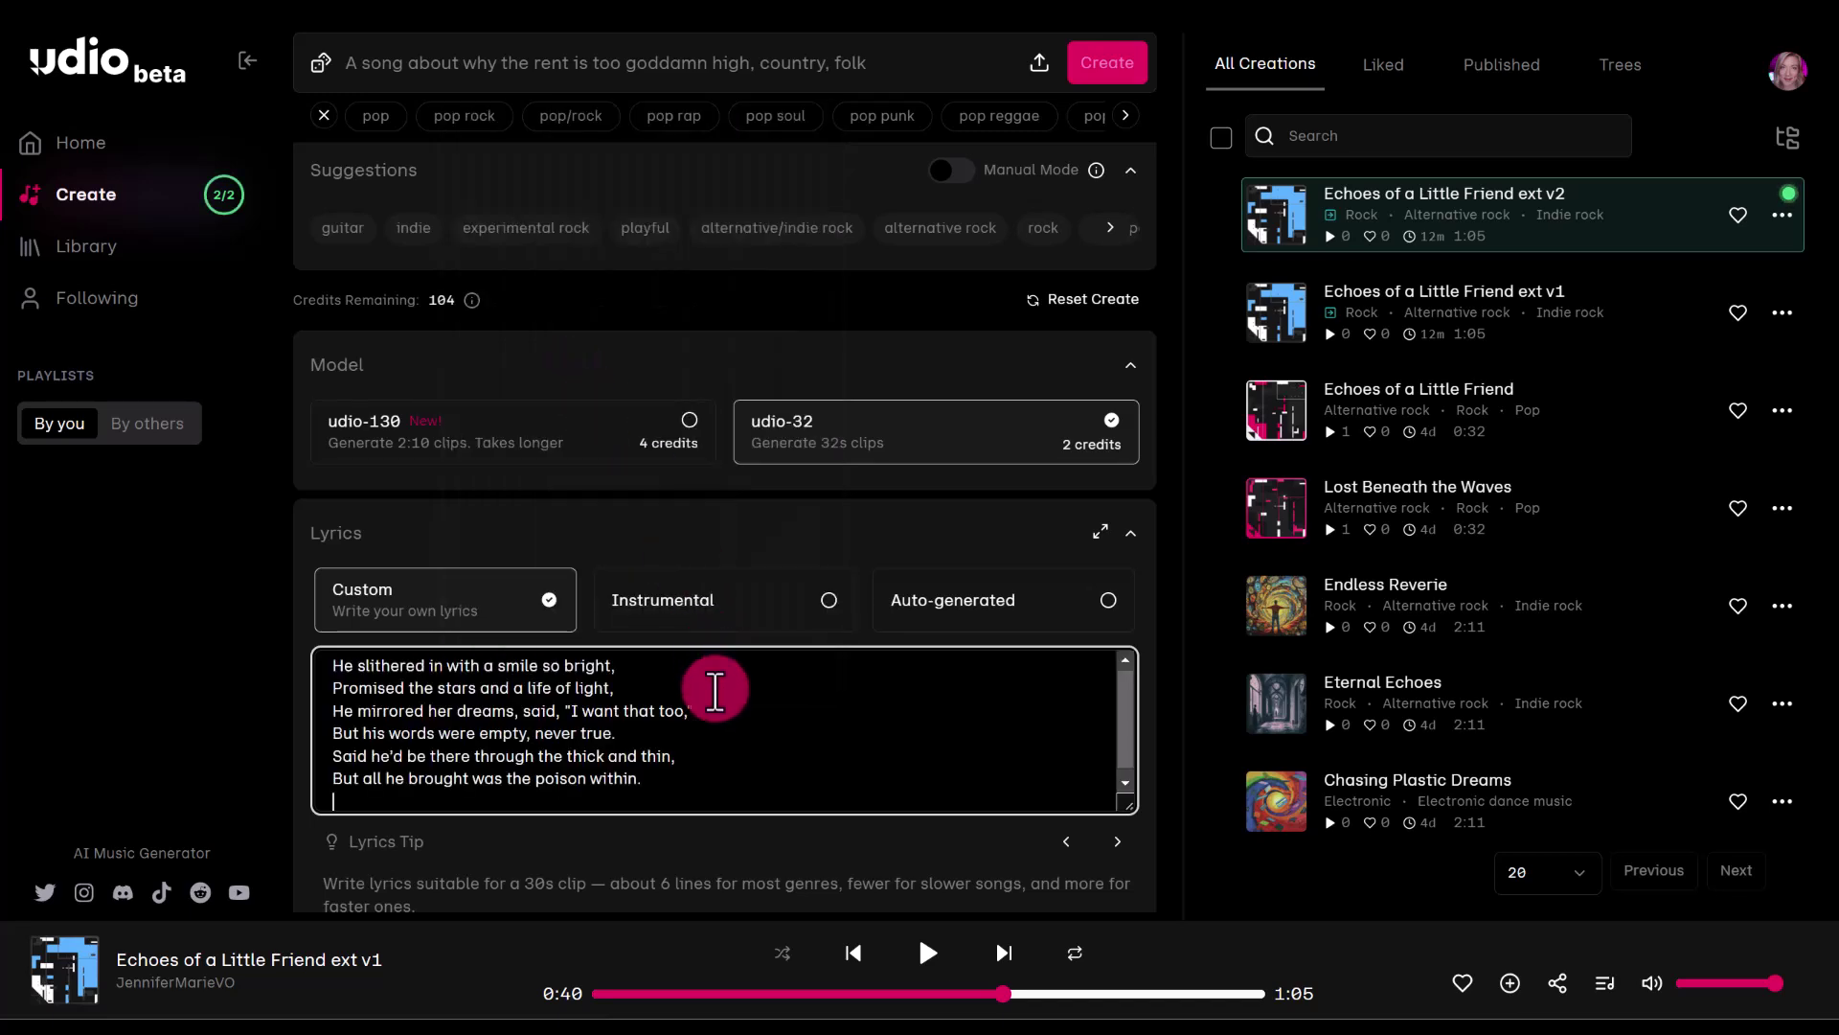
Enter the prompt 'A pop country song, female vocalist'.
click(381, 72)
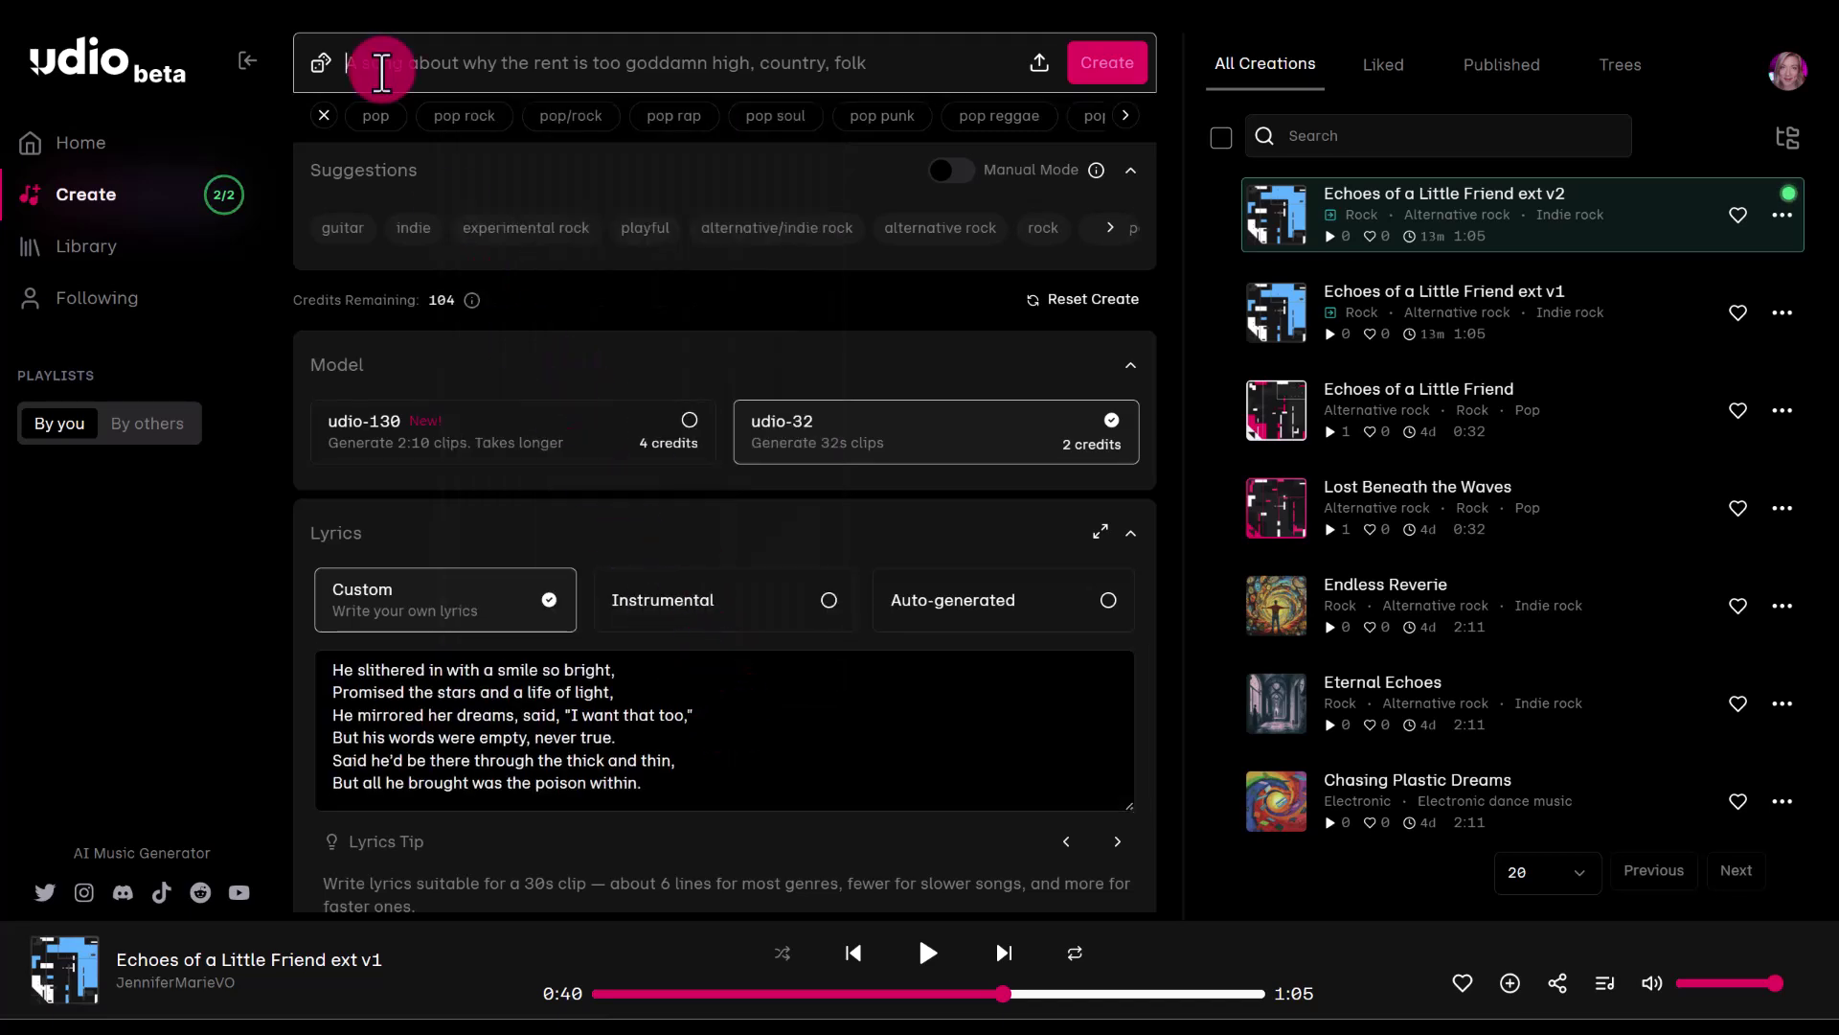
text(A)
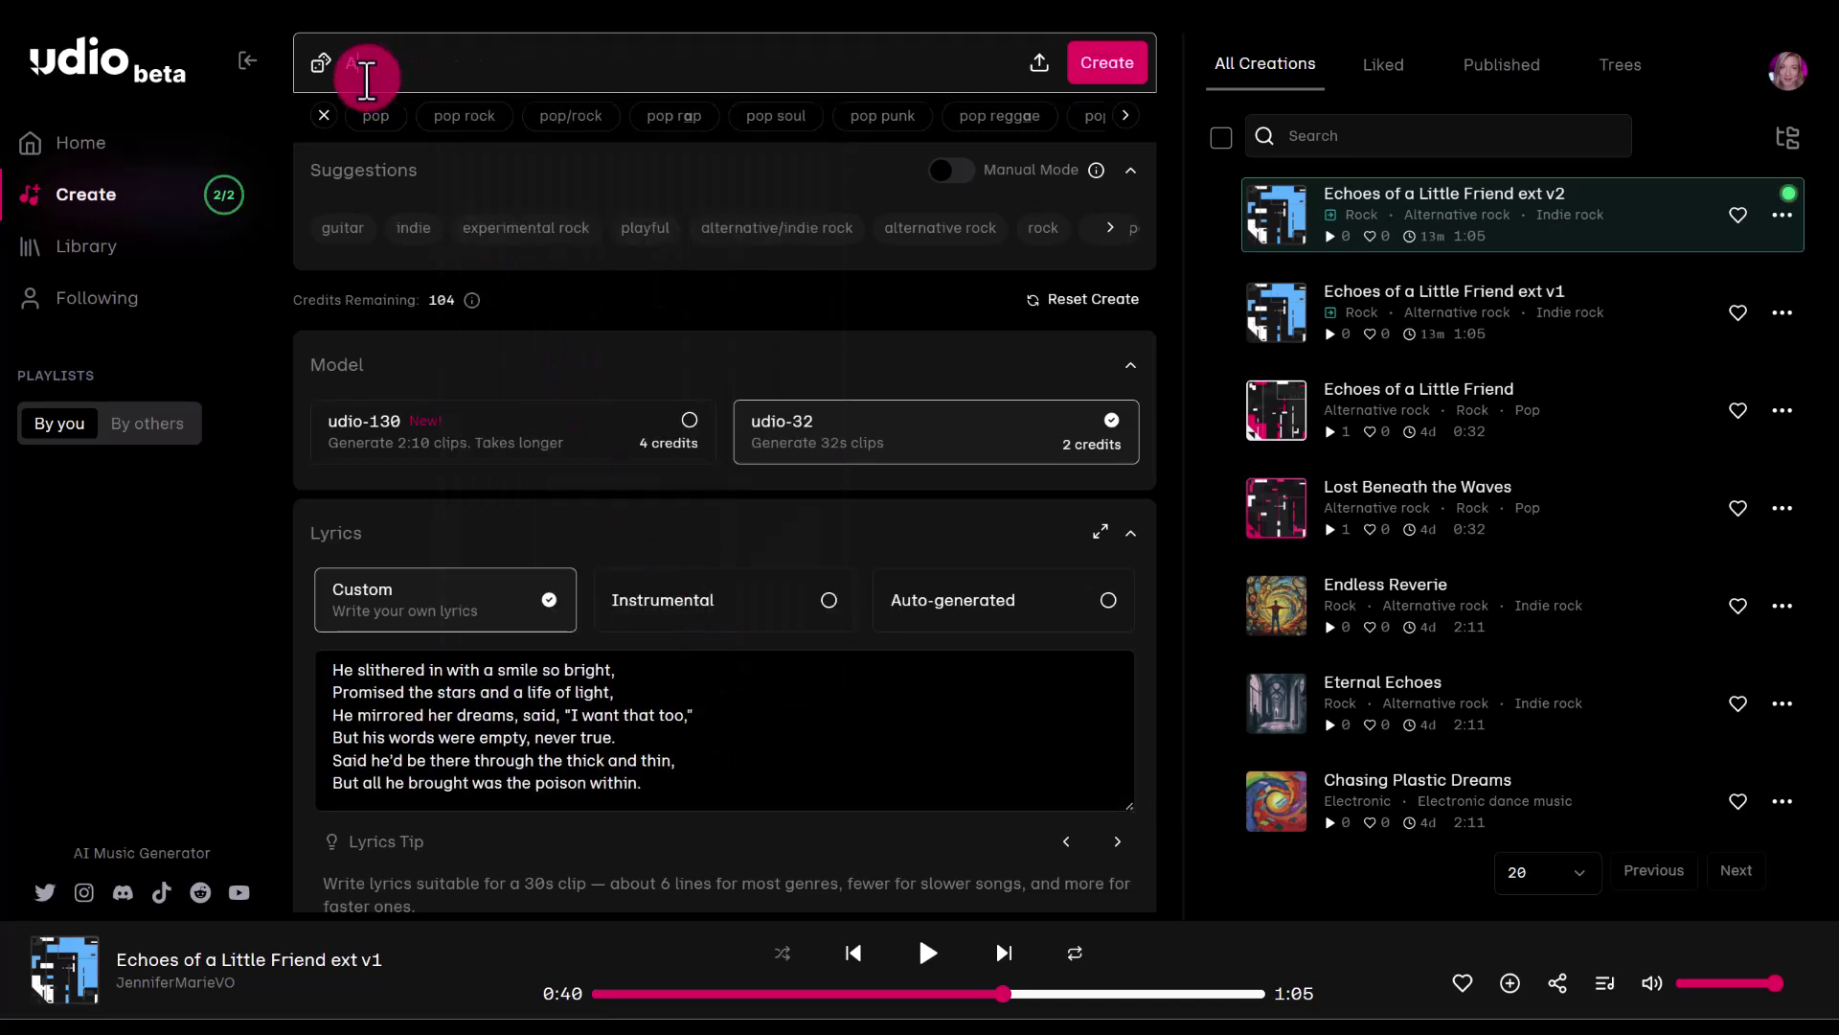
text( pop country s)
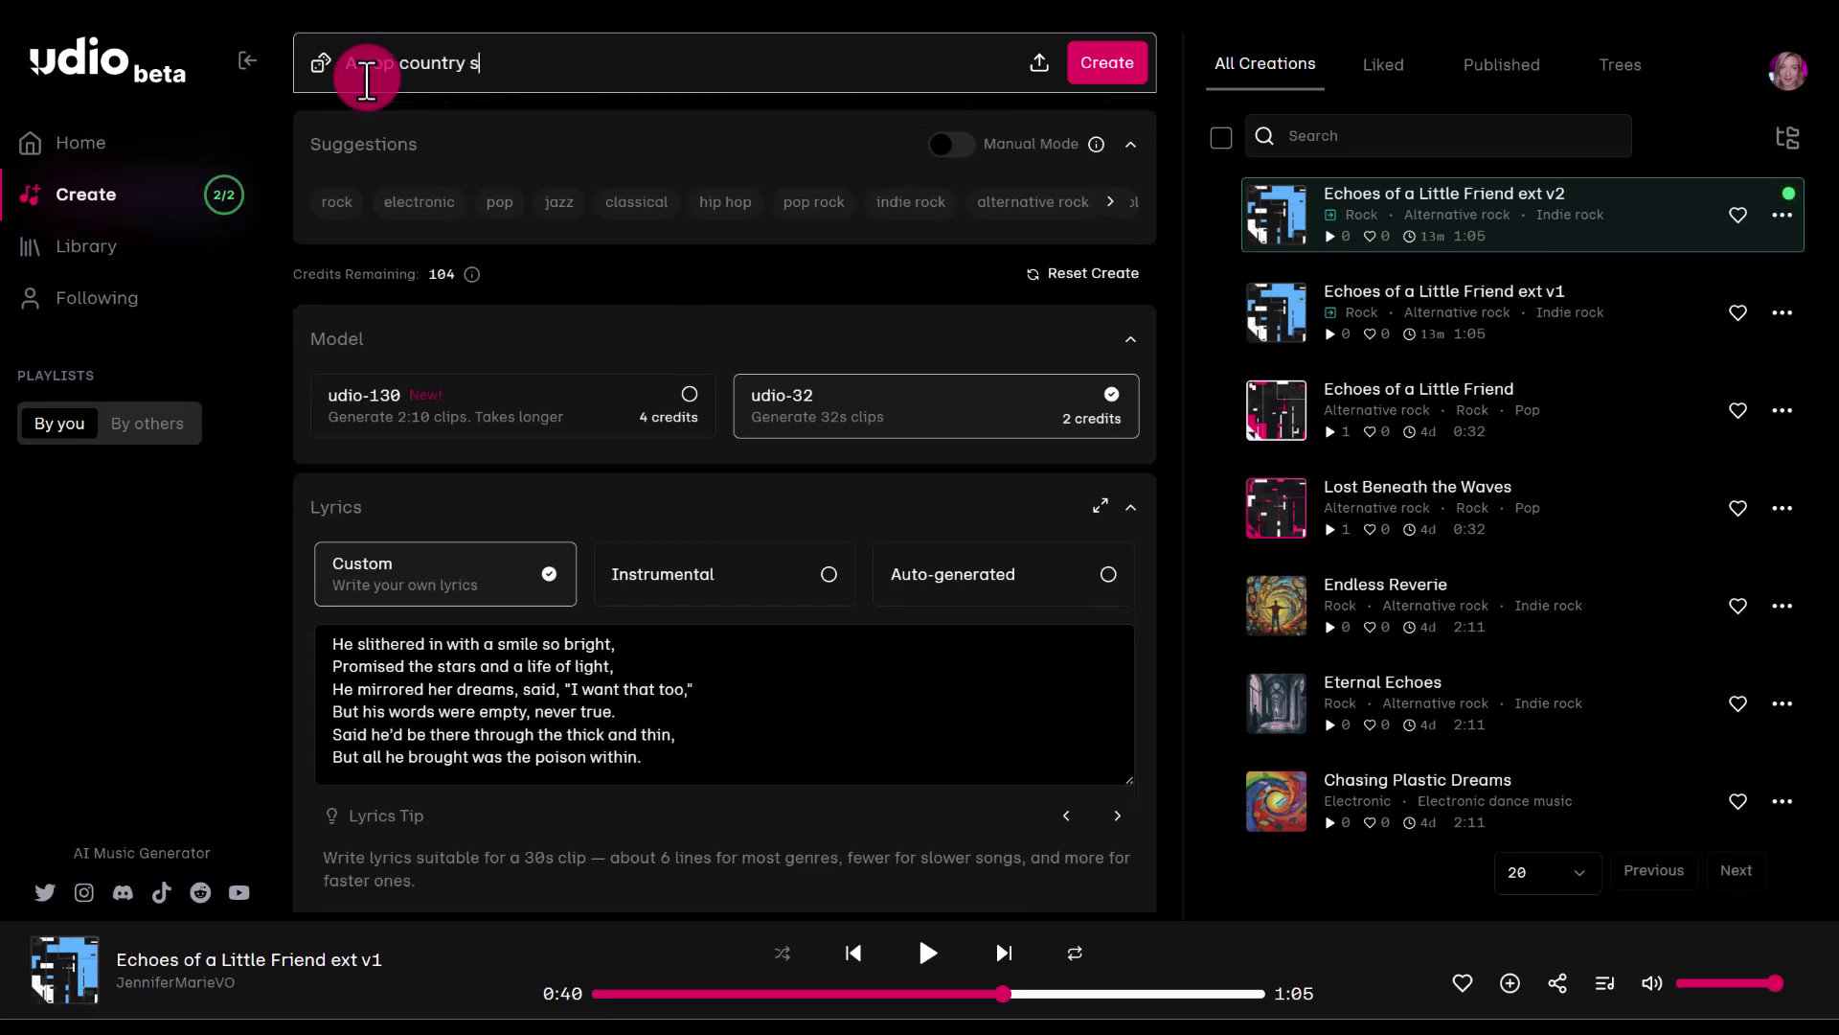
text(ong, female vo)
key(BackSpace)
Finish the prompt, generate the songs, and preview Empty Promises until 0:12.
text(ocalist)
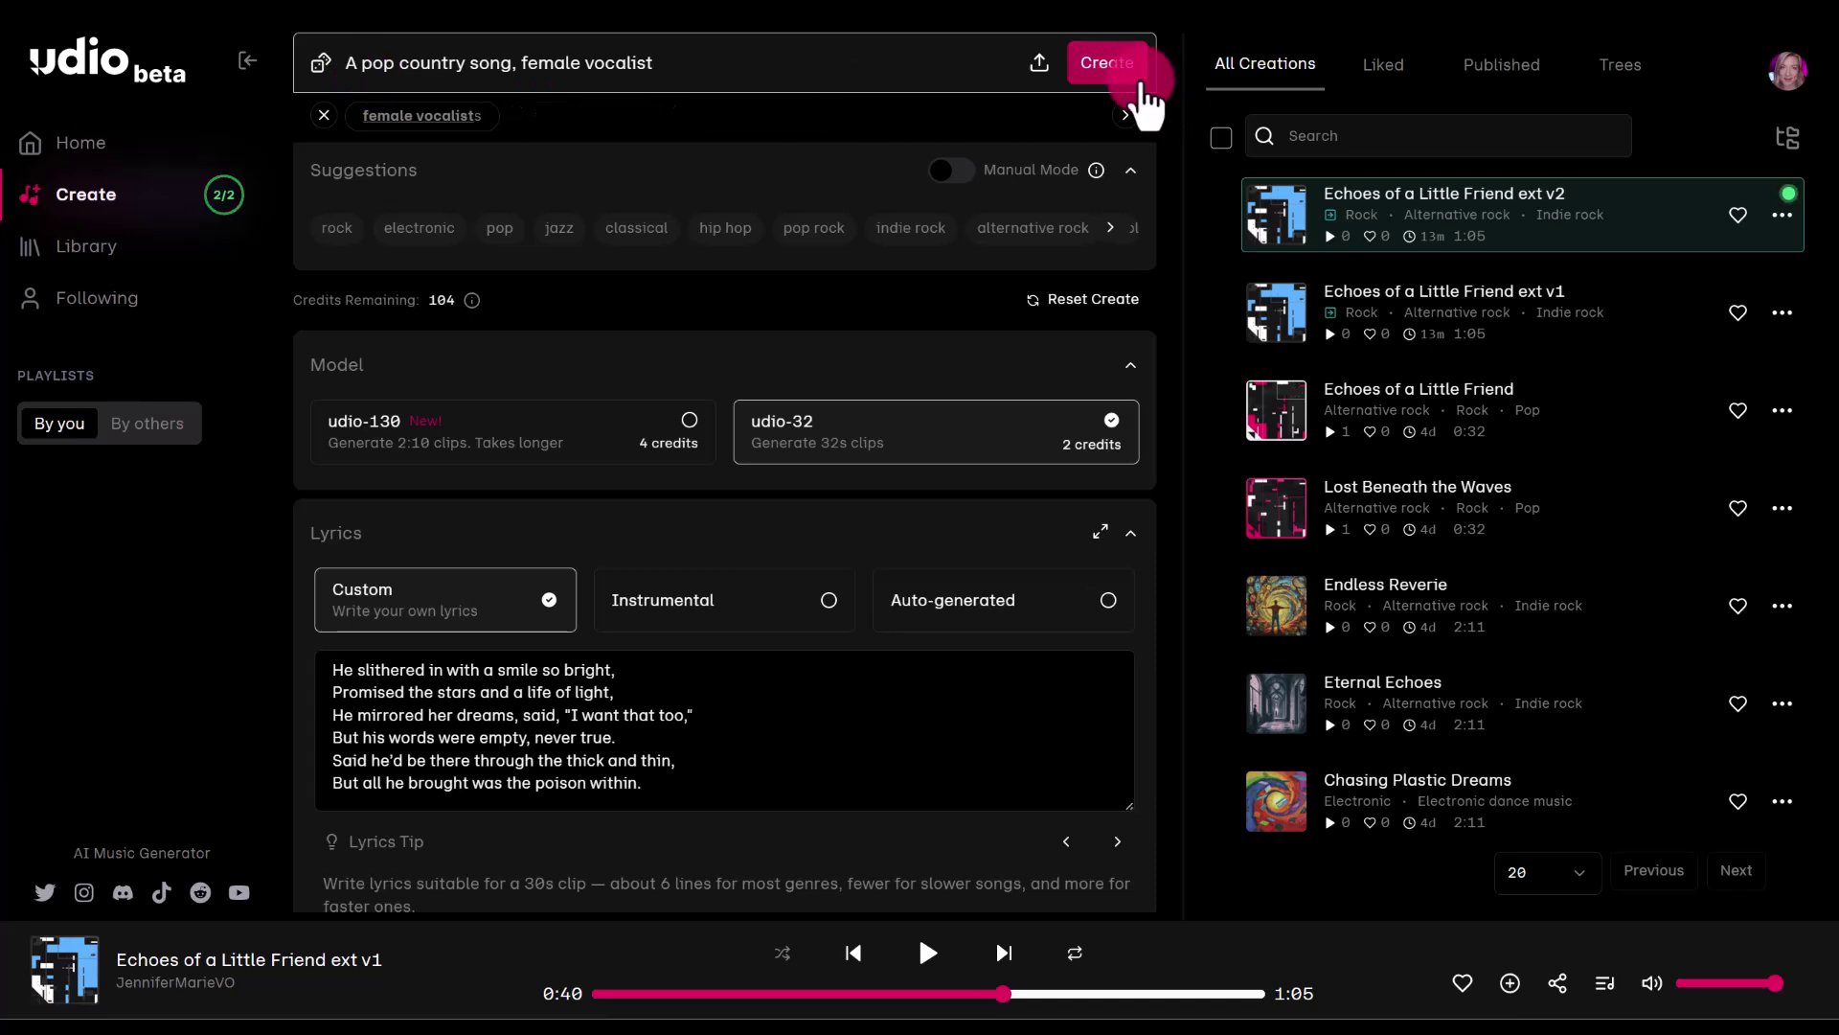
click(1135, 75)
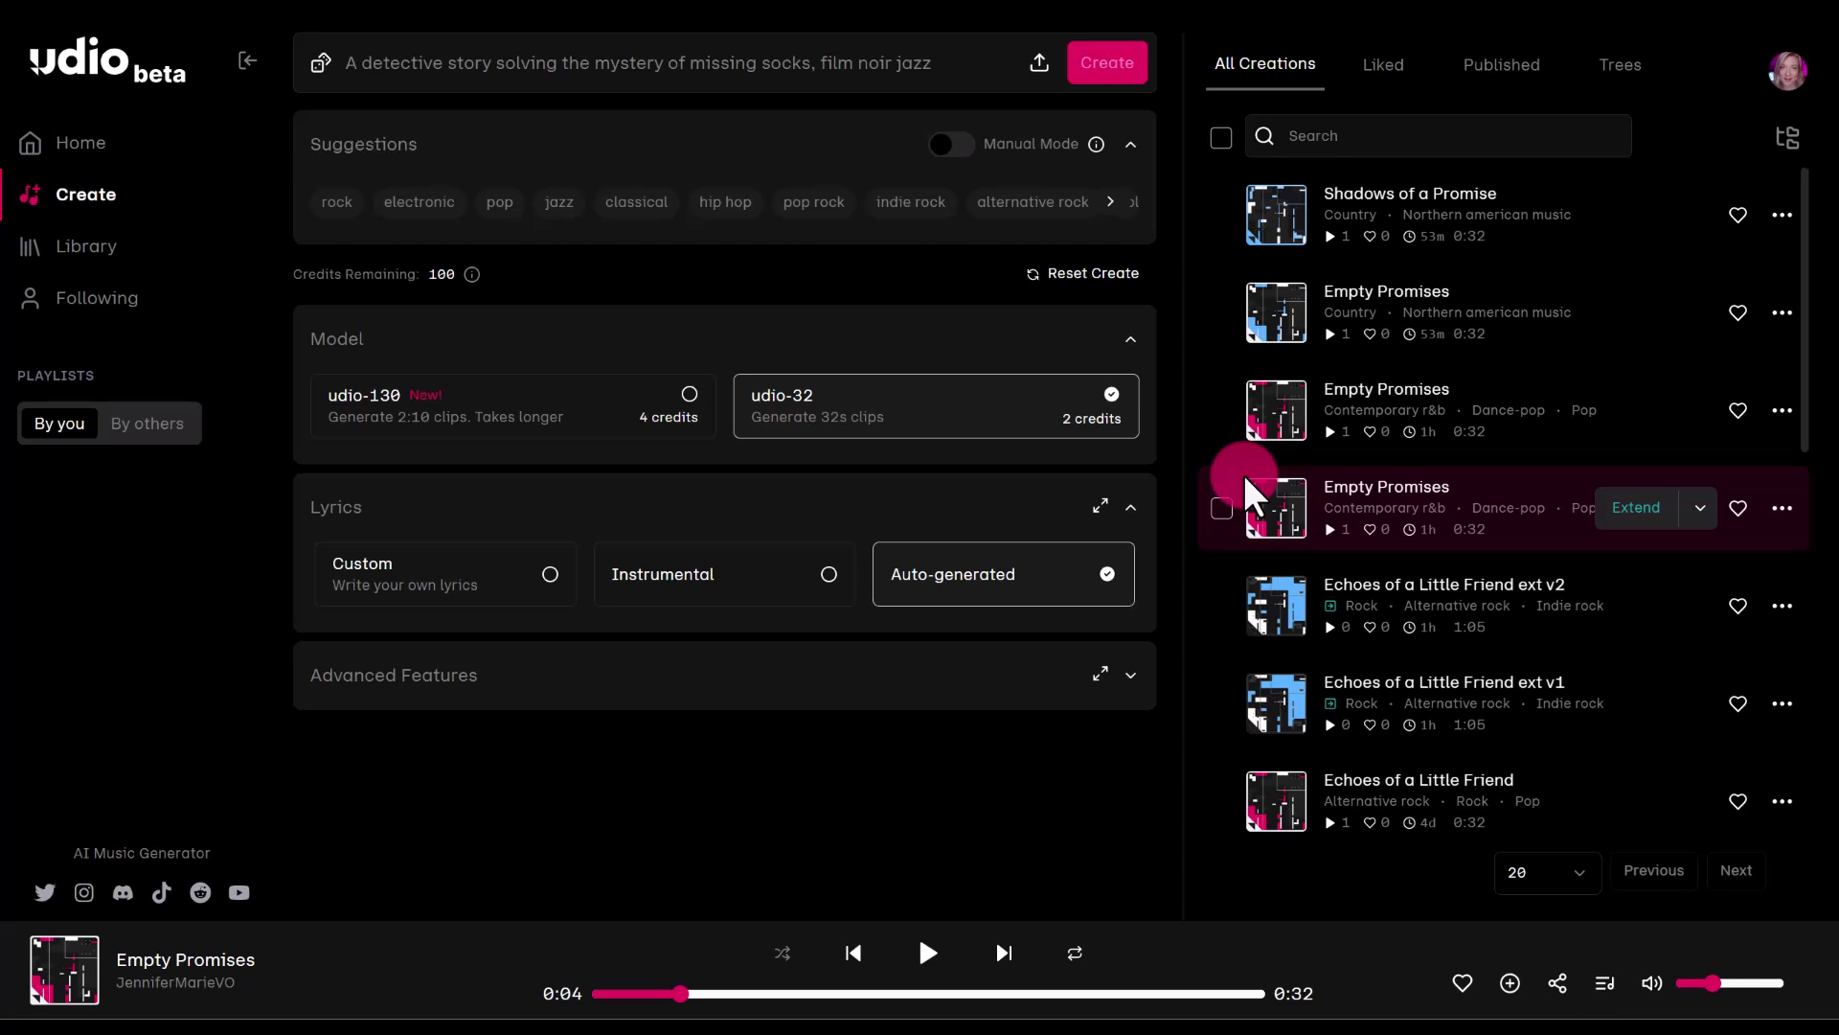
click(925, 946)
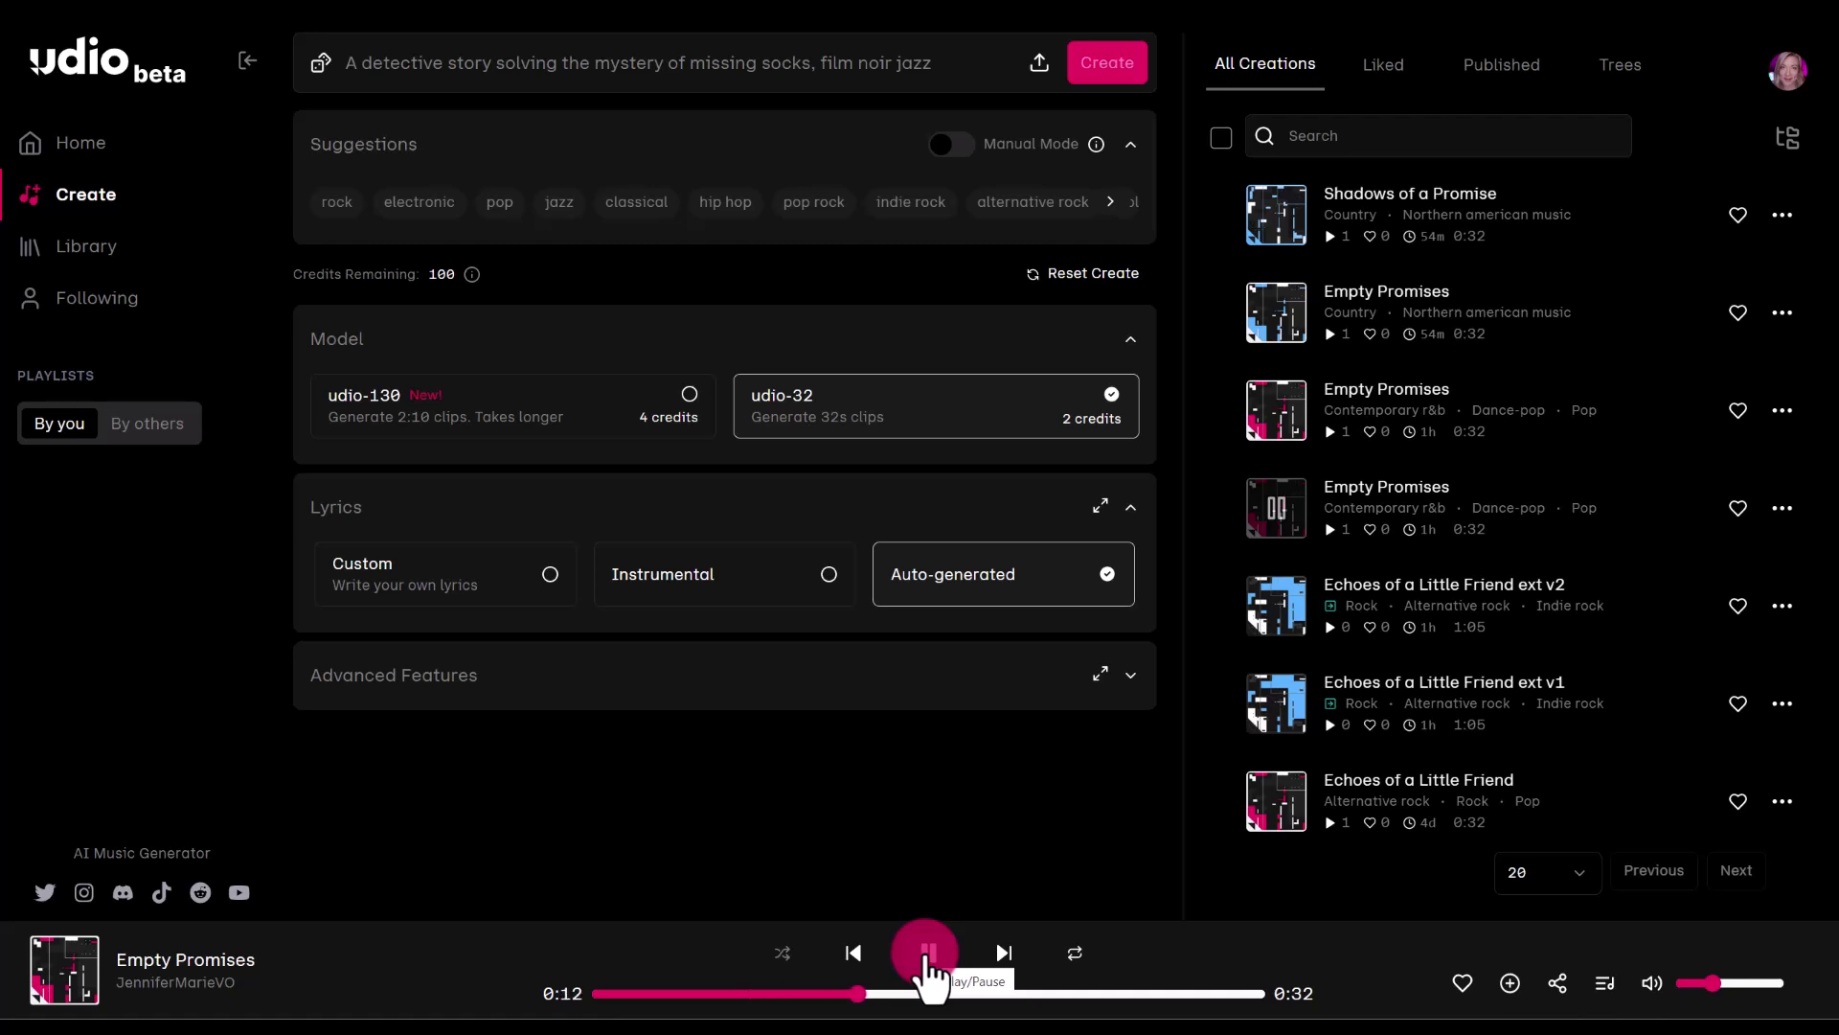
click(928, 953)
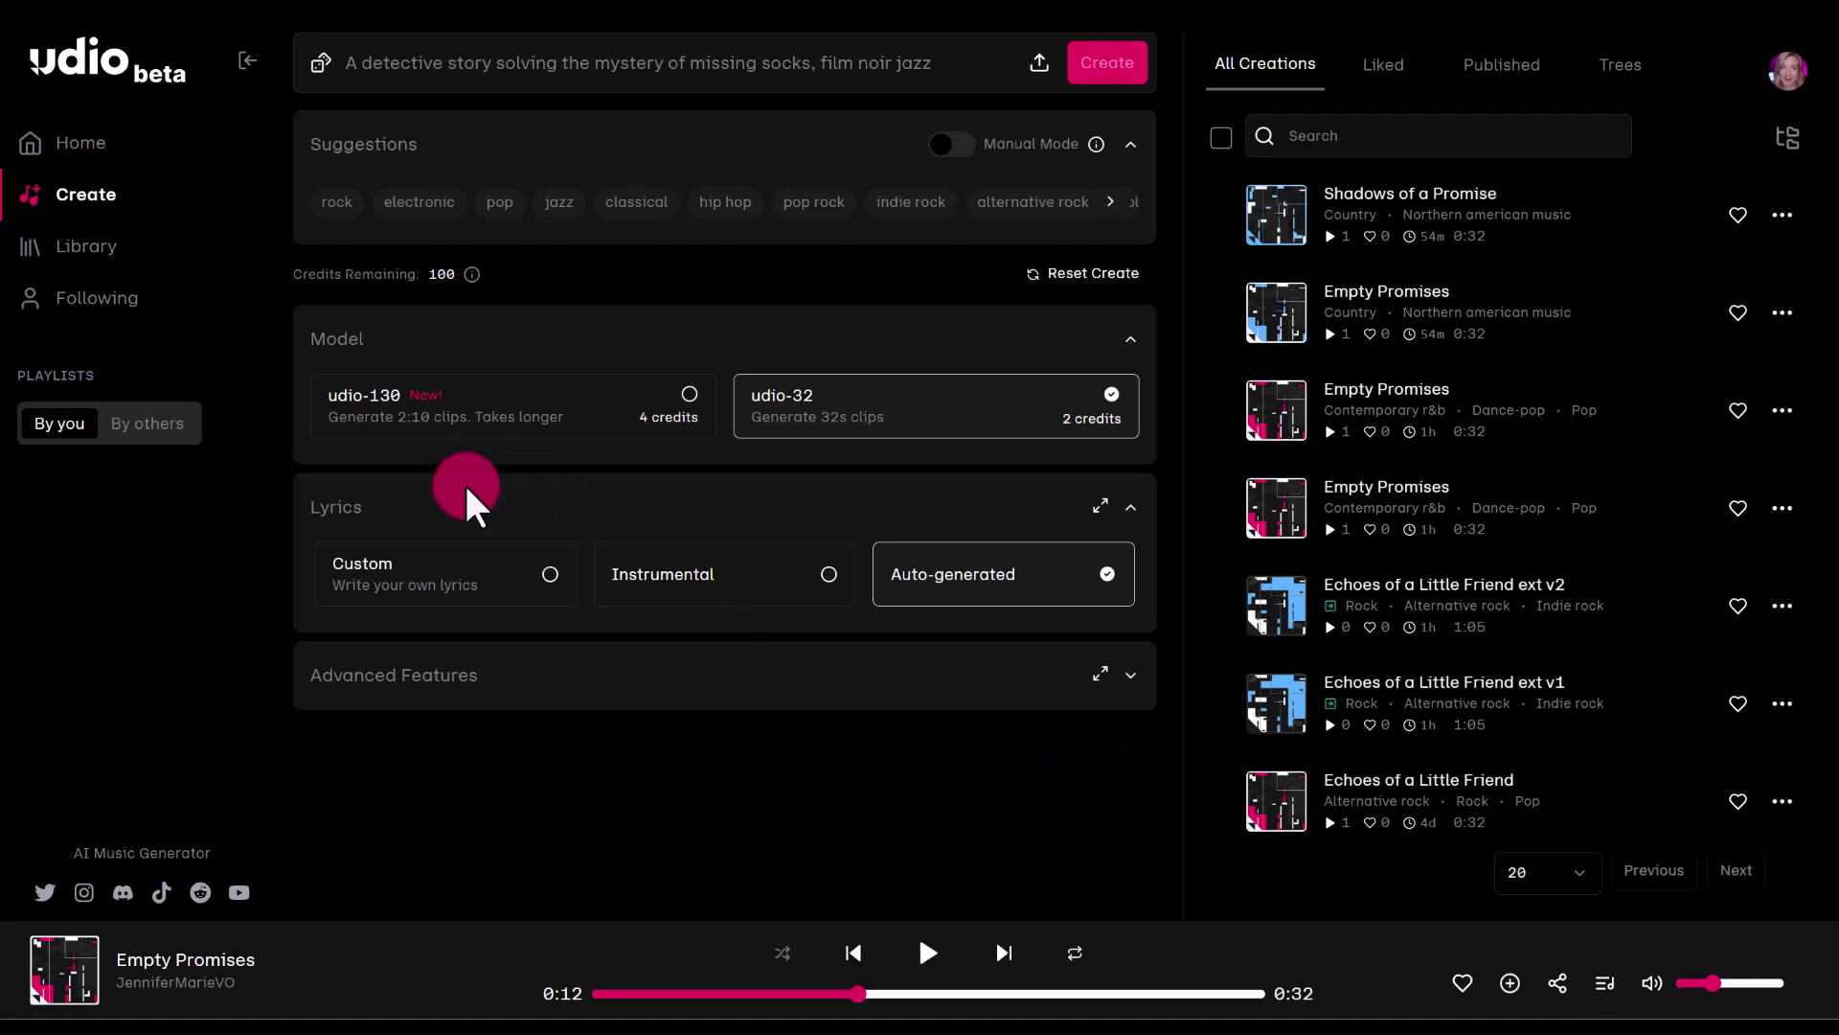
Switch back to Custom lyrics and paste the six lyric lines again.
click(498, 603)
key(ctrl+v)
click(658, 64)
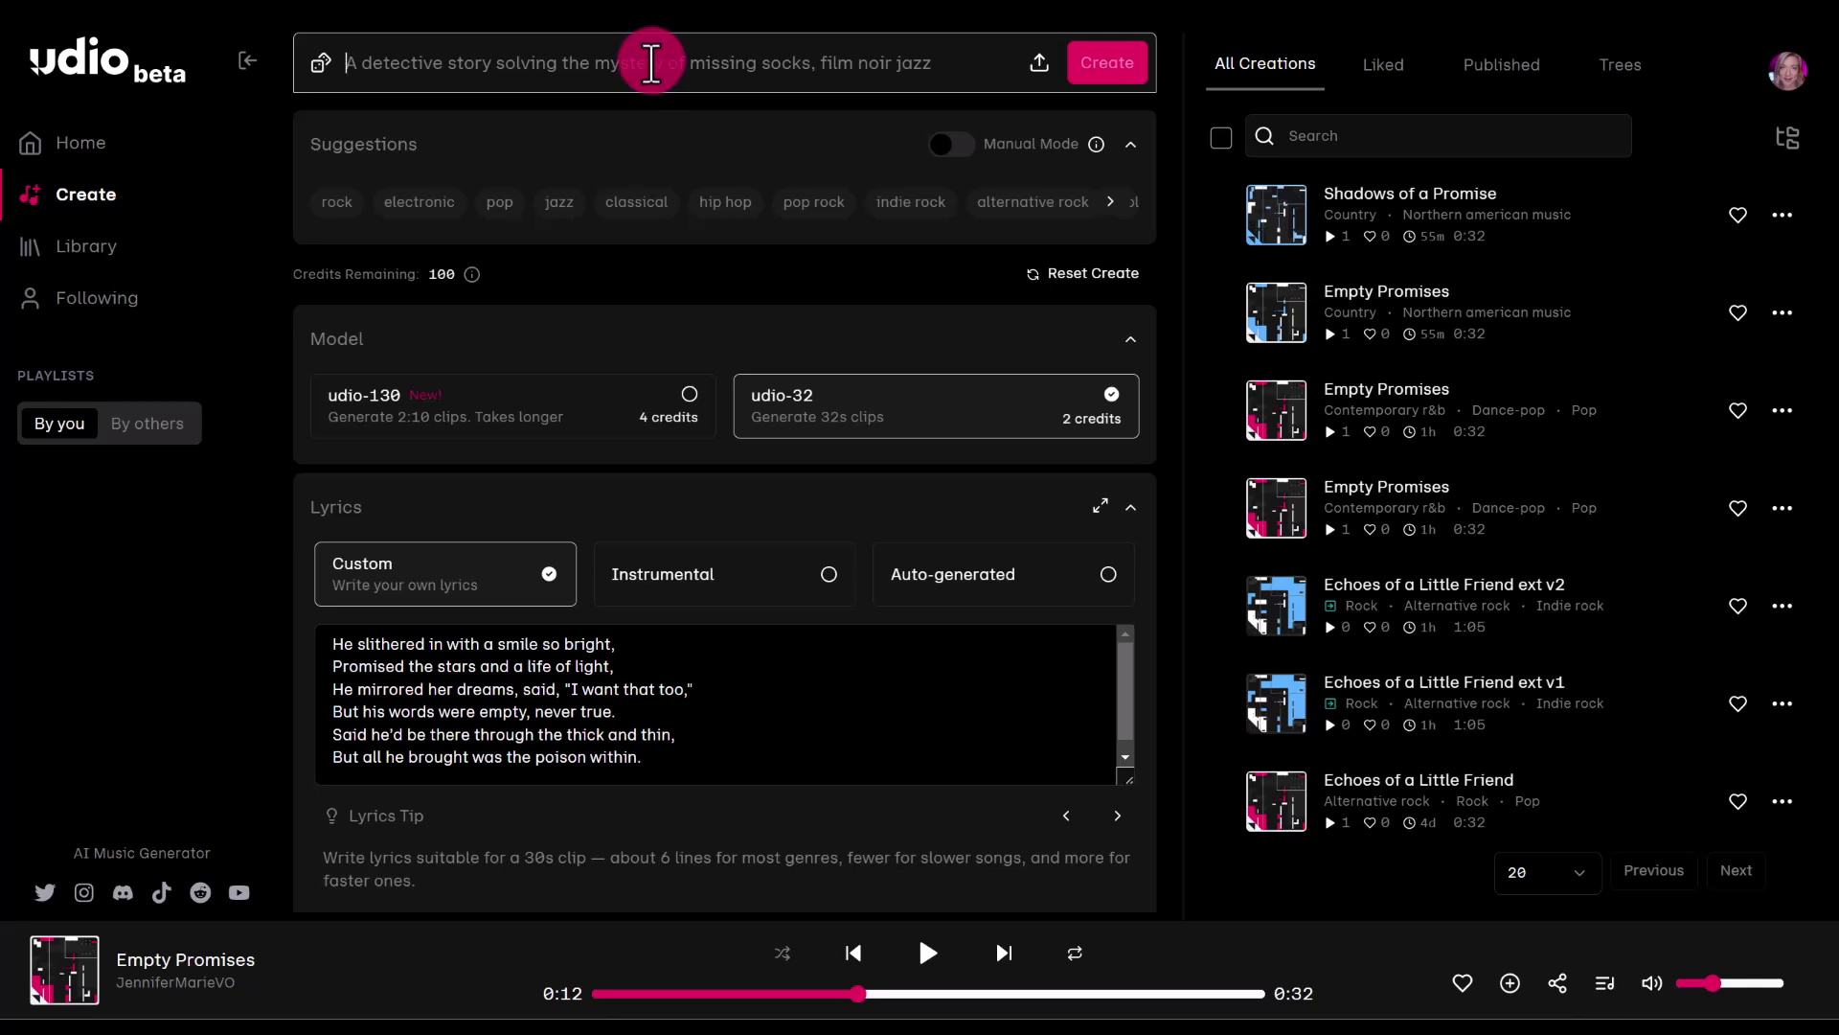
Add country pop, country rock, general contemporary country and female vocalist tags to the prompt.
text(country)
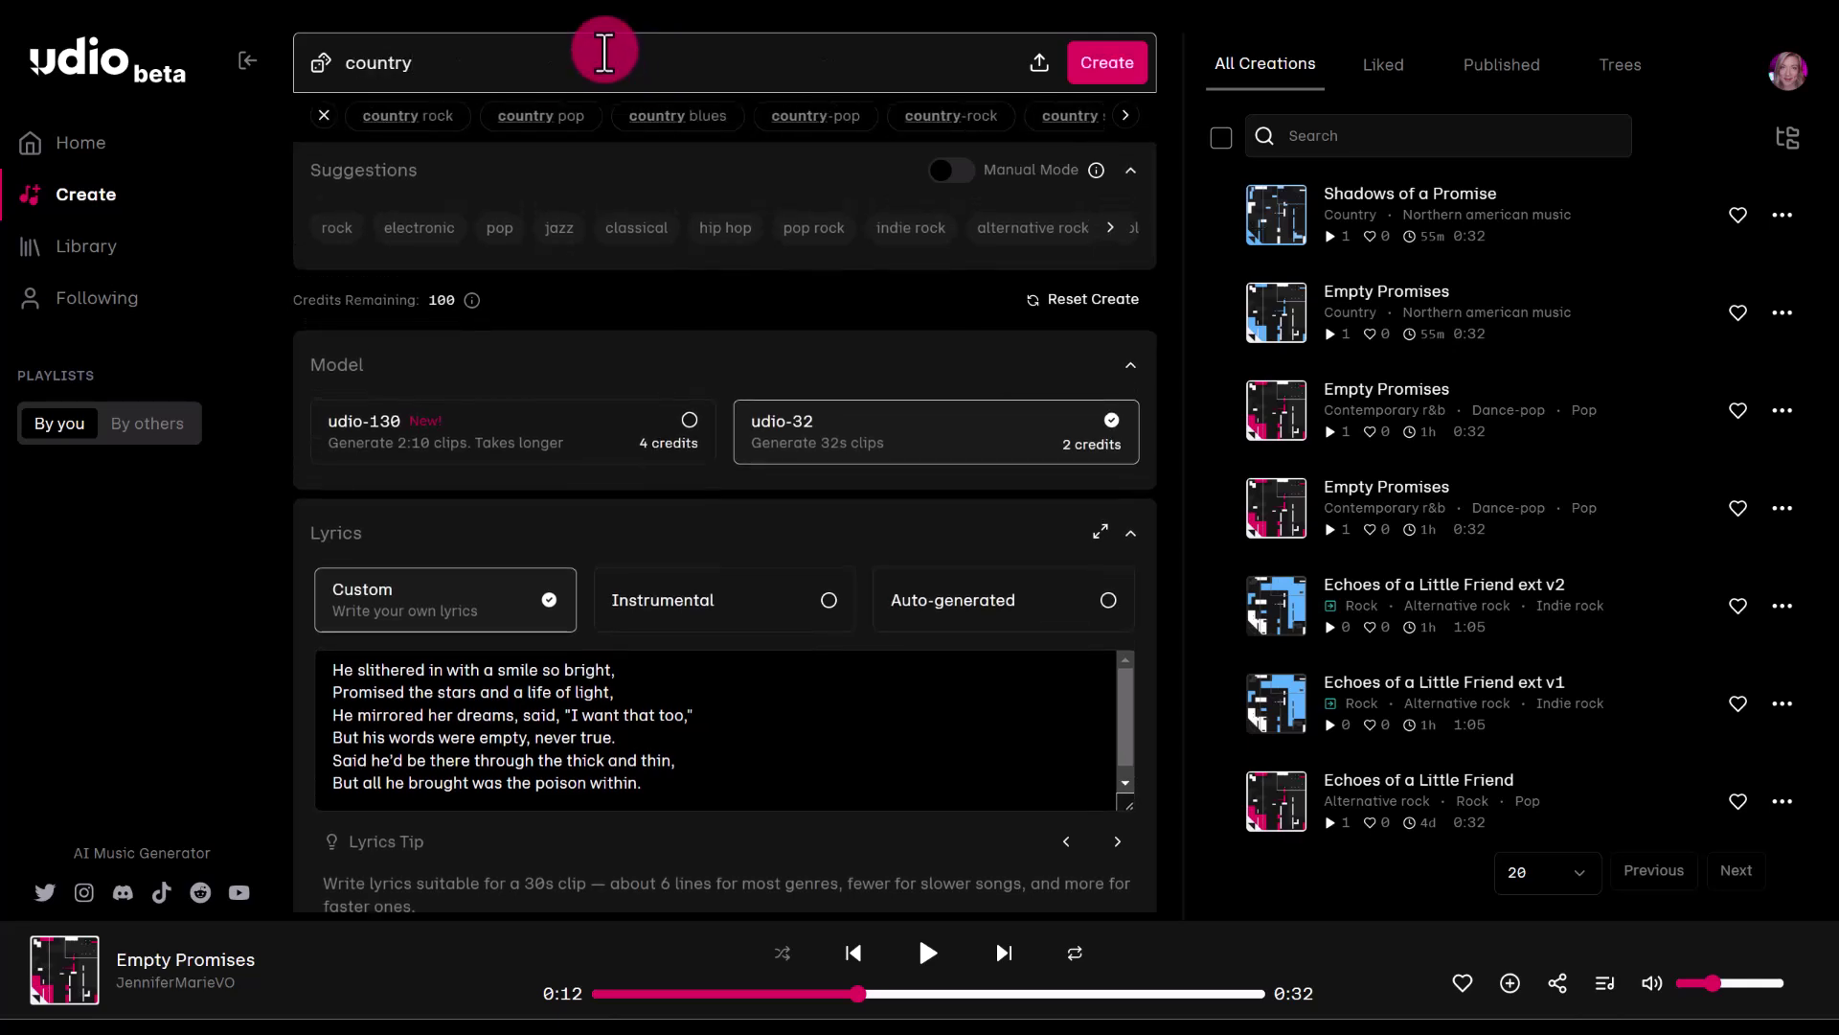
click(551, 134)
text(country)
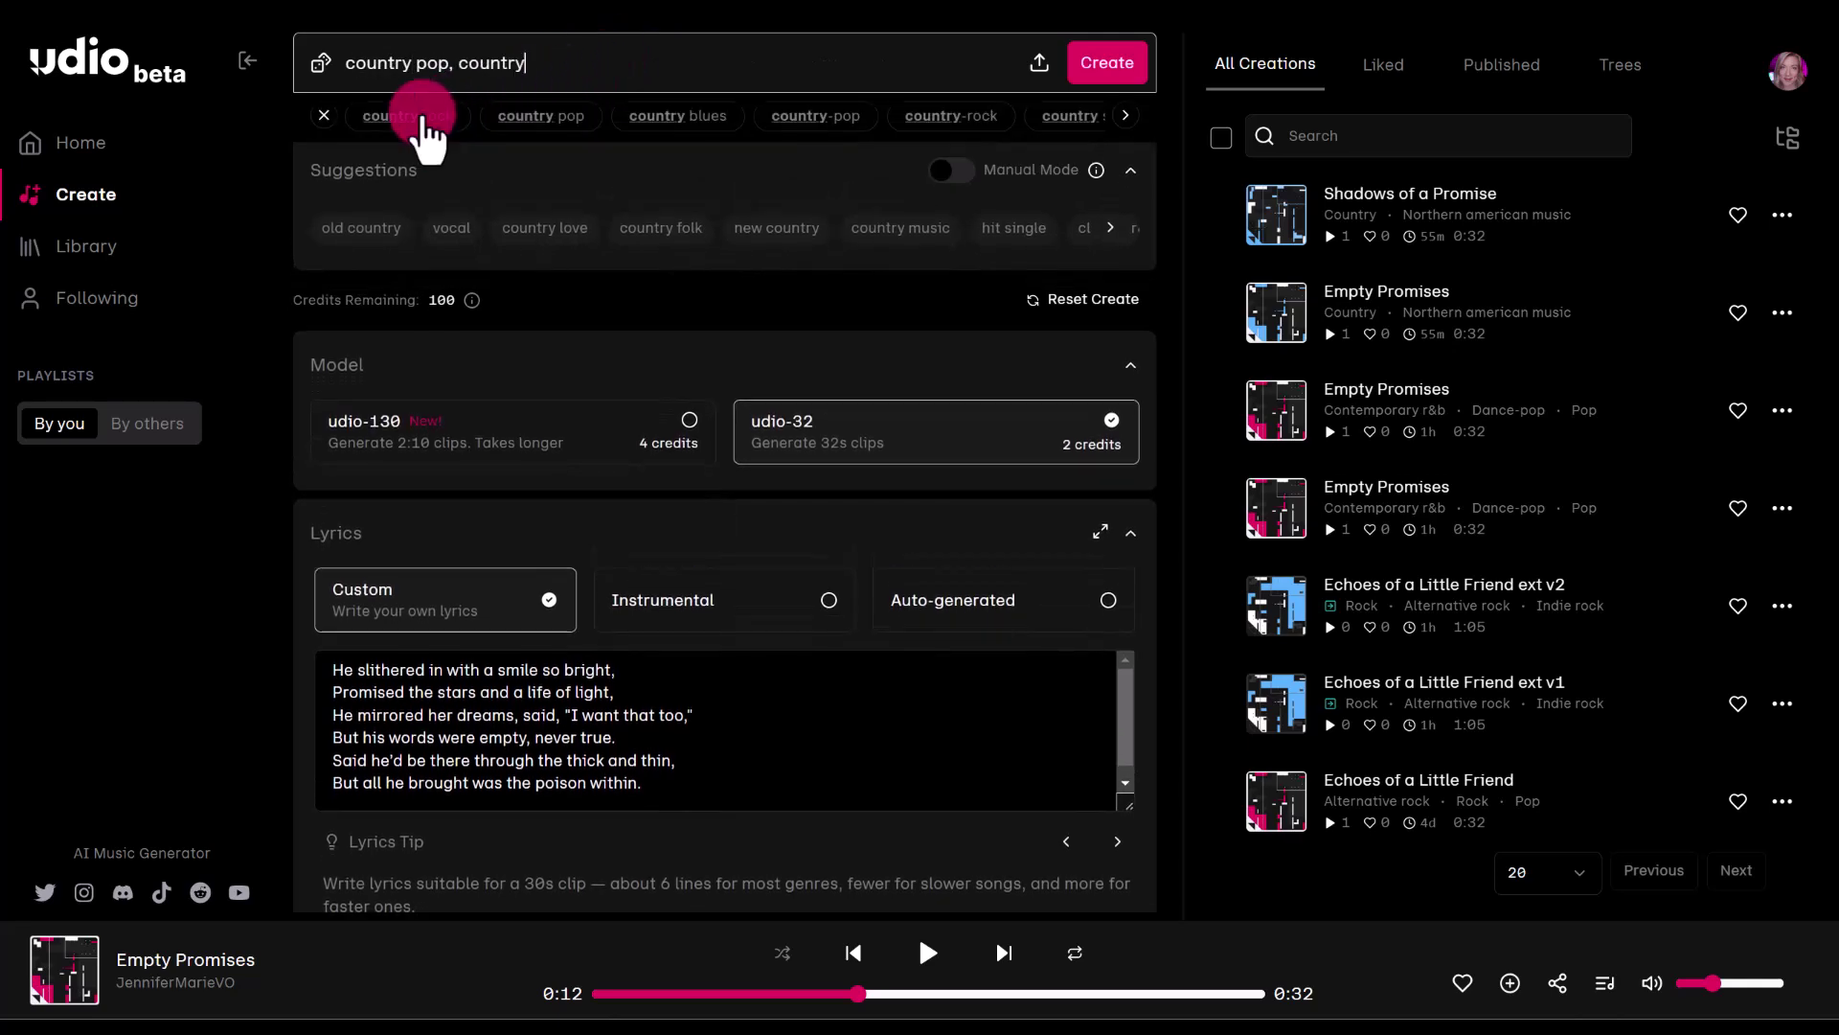
click(532, 116)
text(contemporary cou)
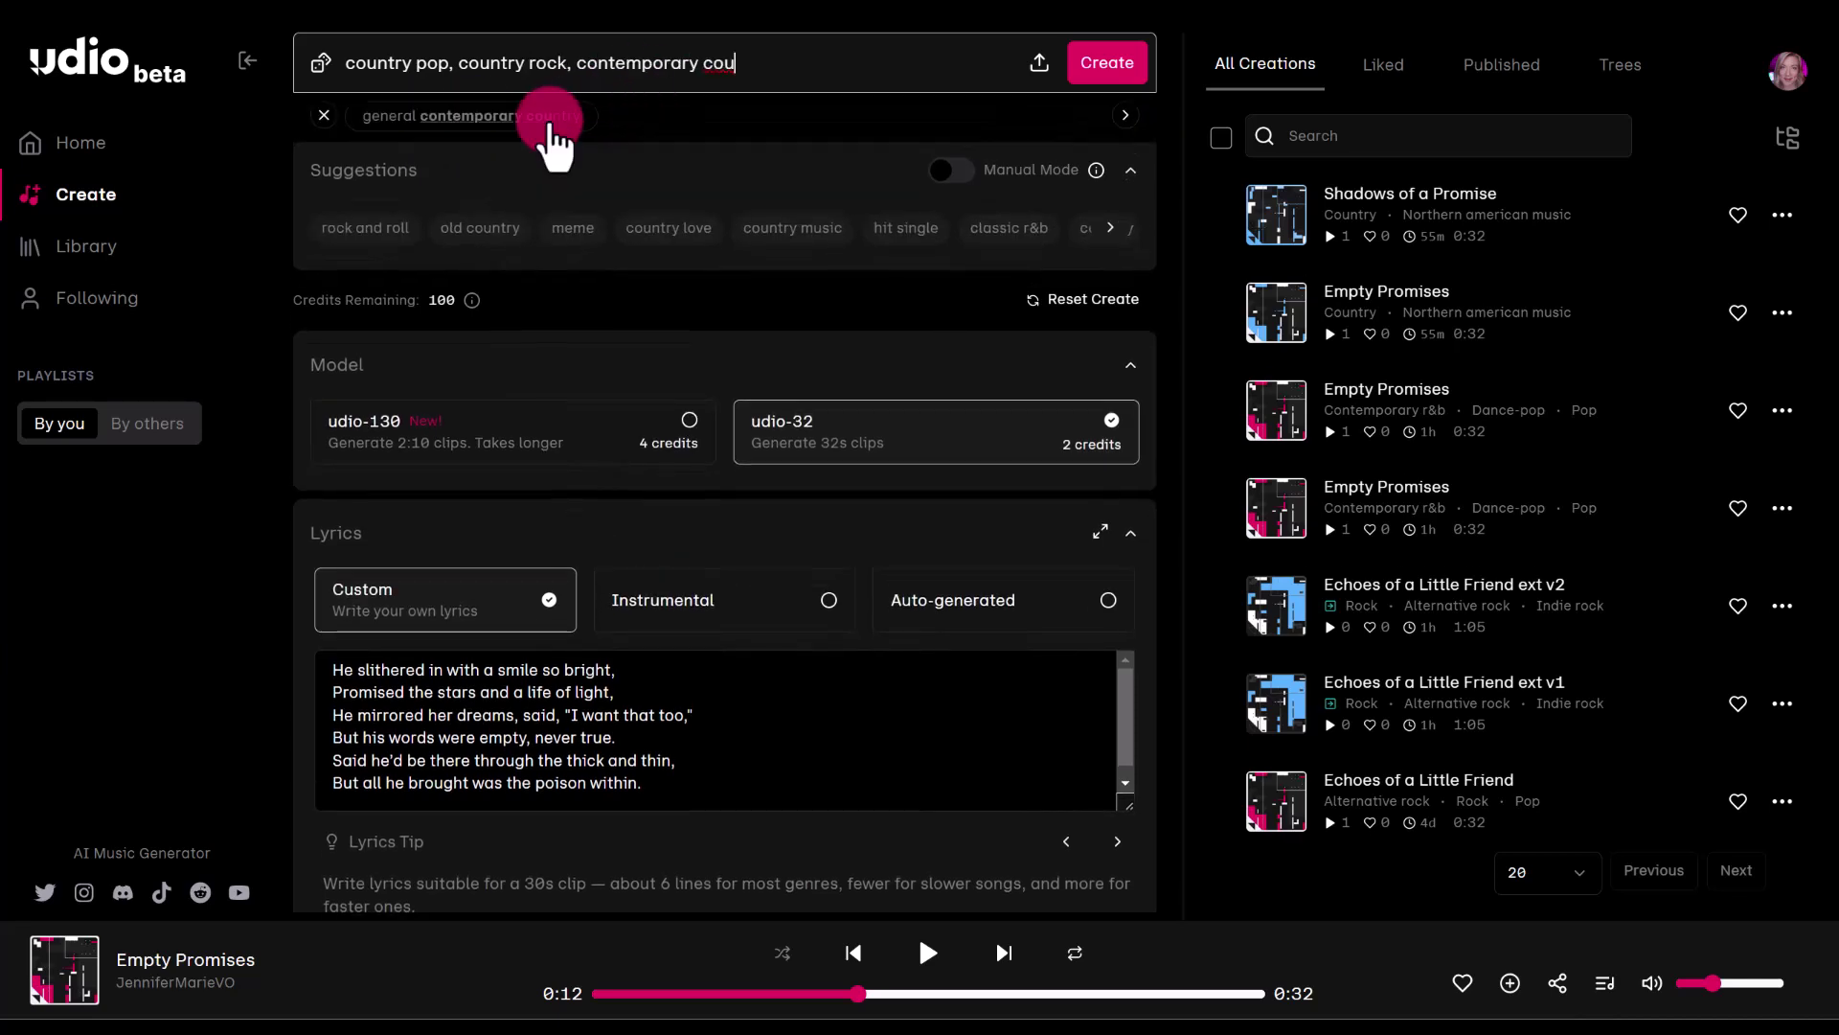
click(550, 120)
text(fe)
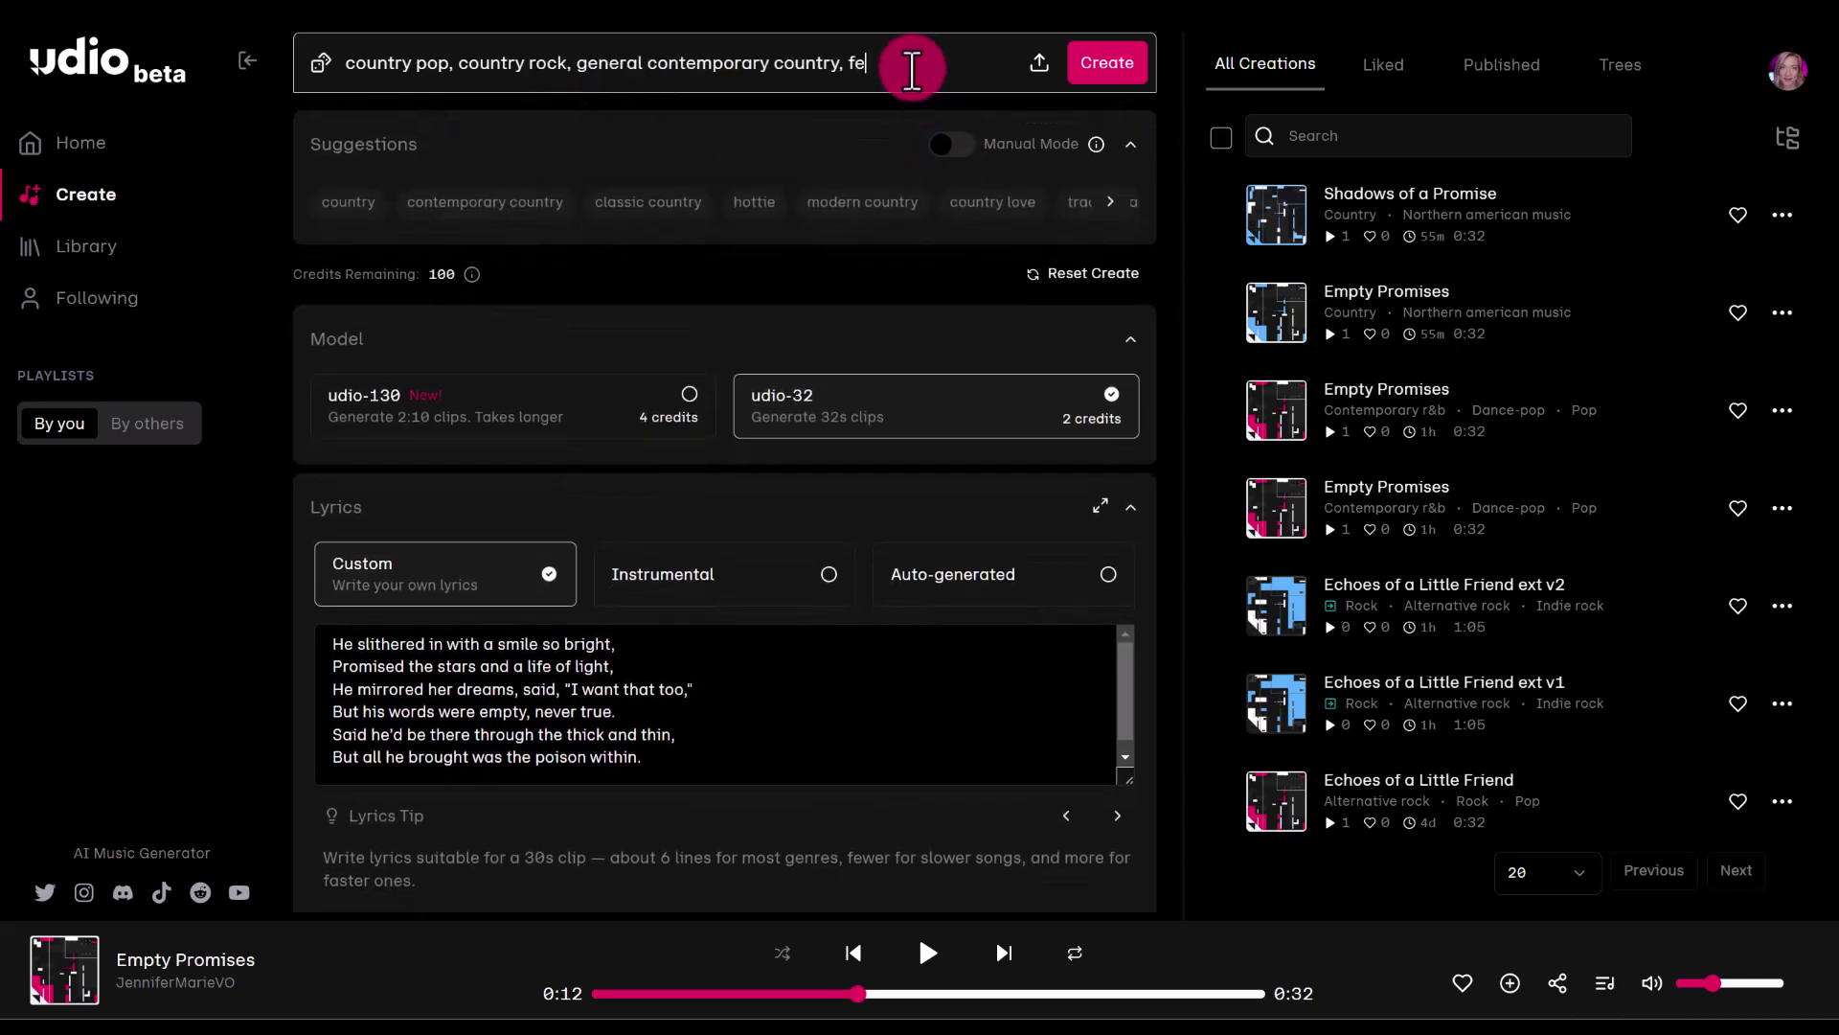
text(male)
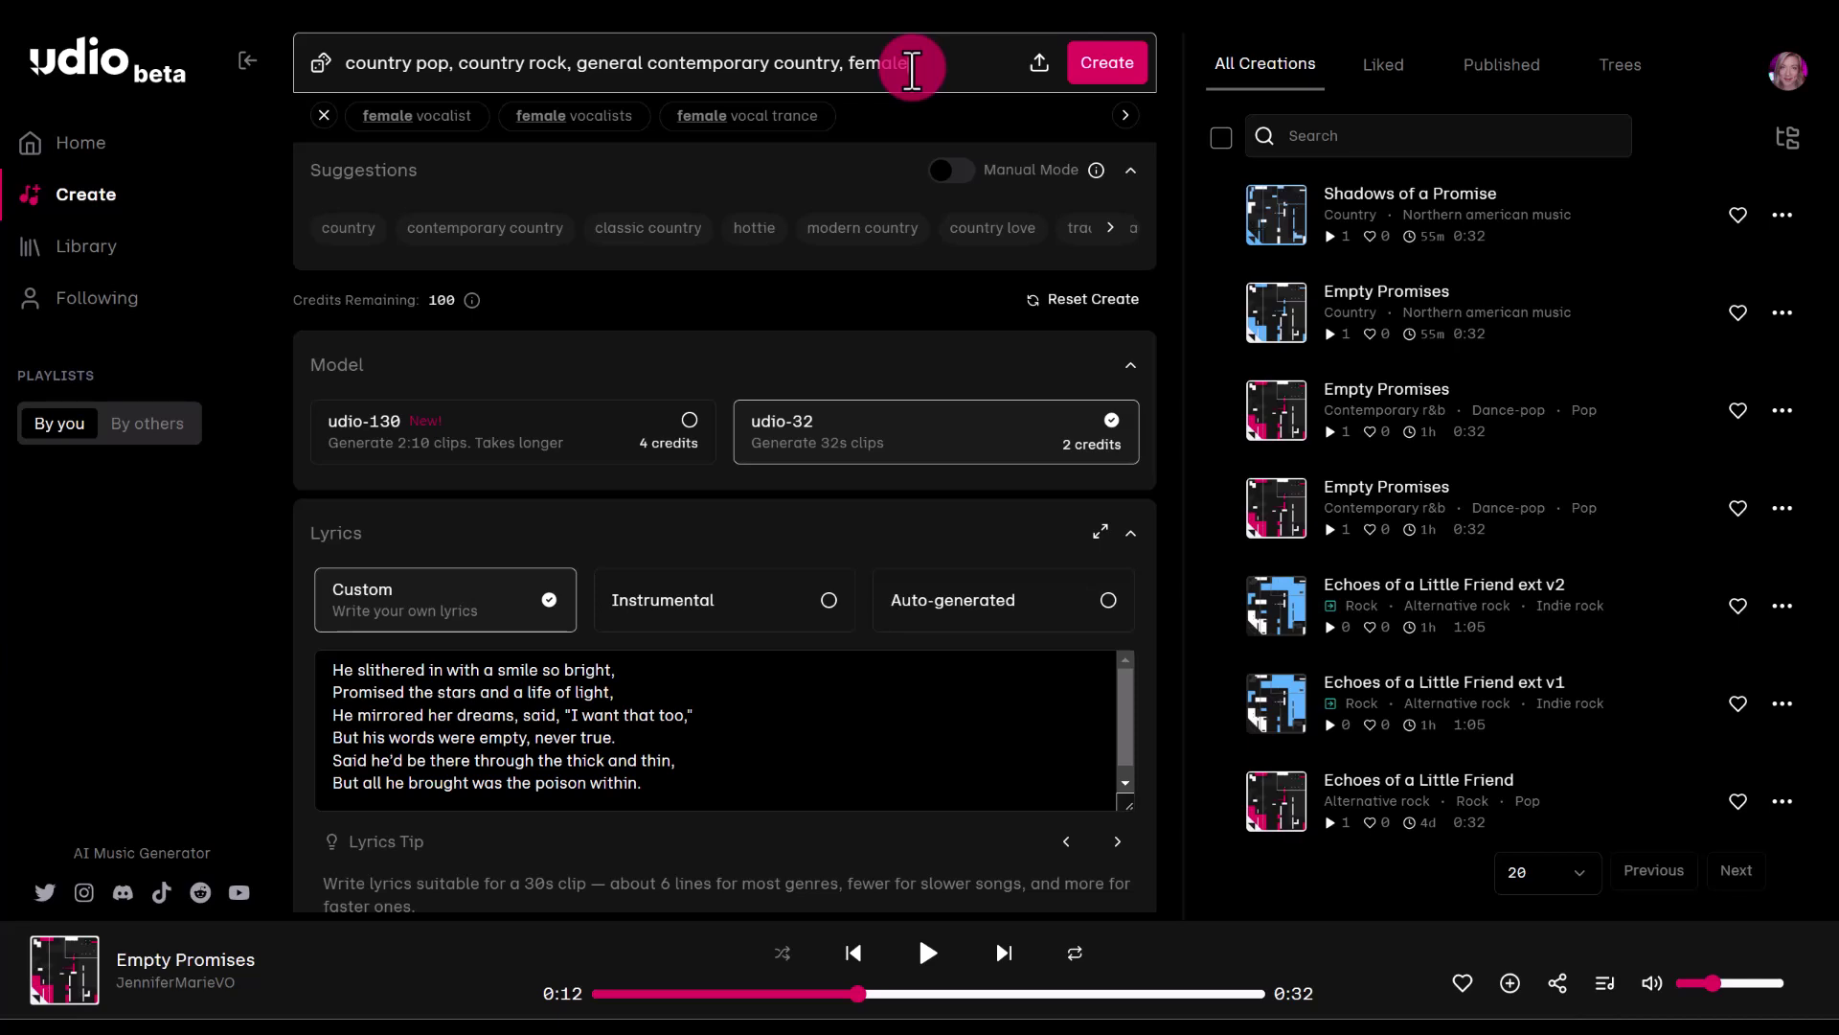
click(450, 119)
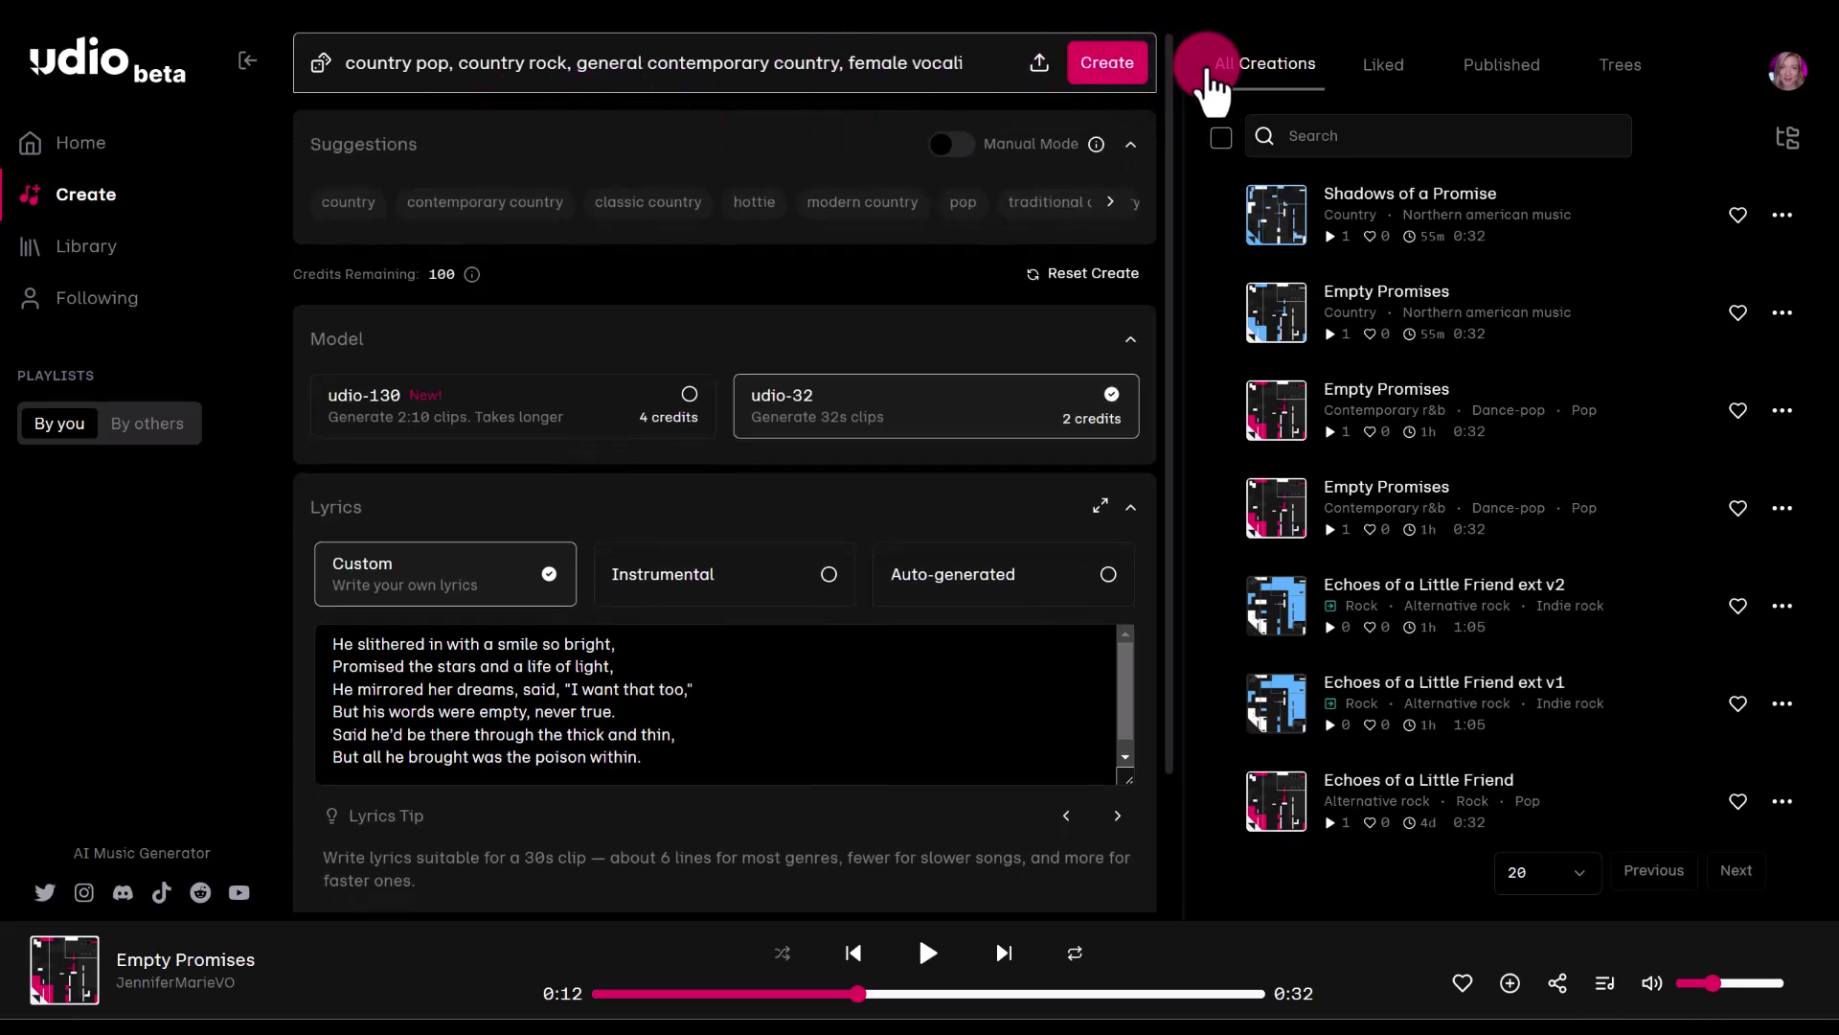
mouse_move(1544, 313)
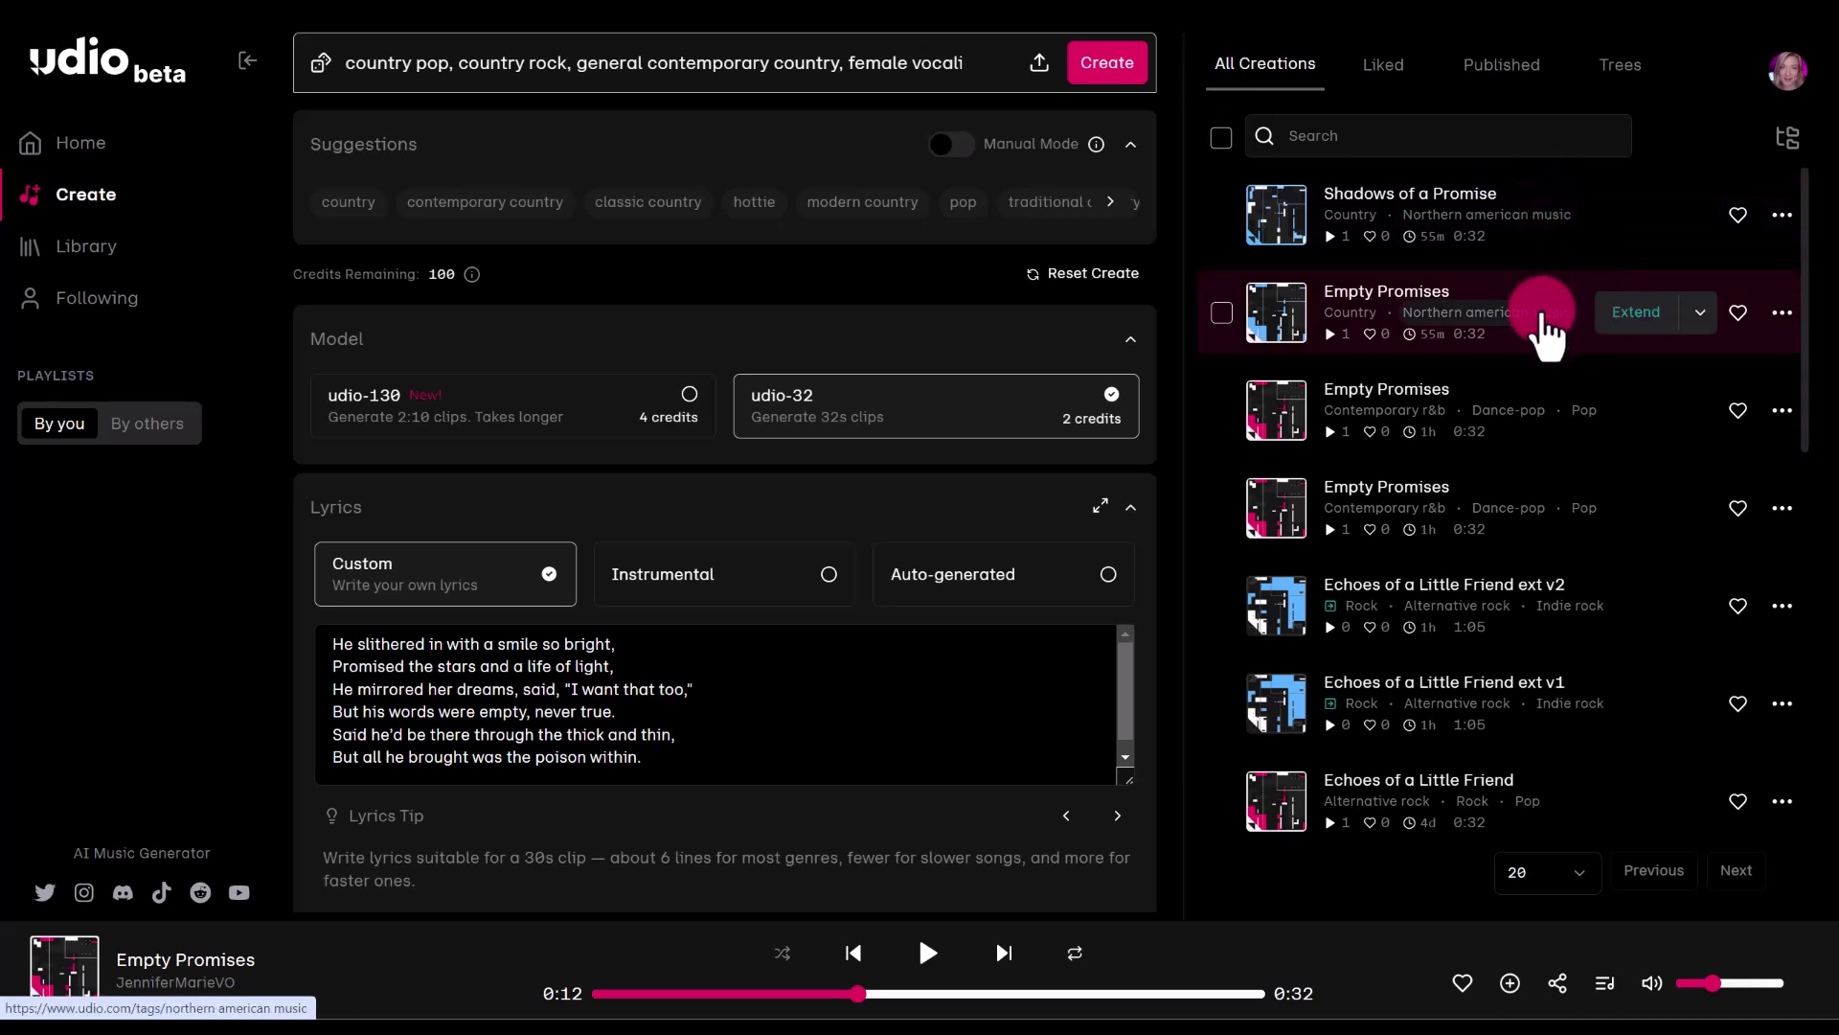
Preview Empty Promises and Shadows of a Promise, then start extending Empty Promises.
click(1280, 316)
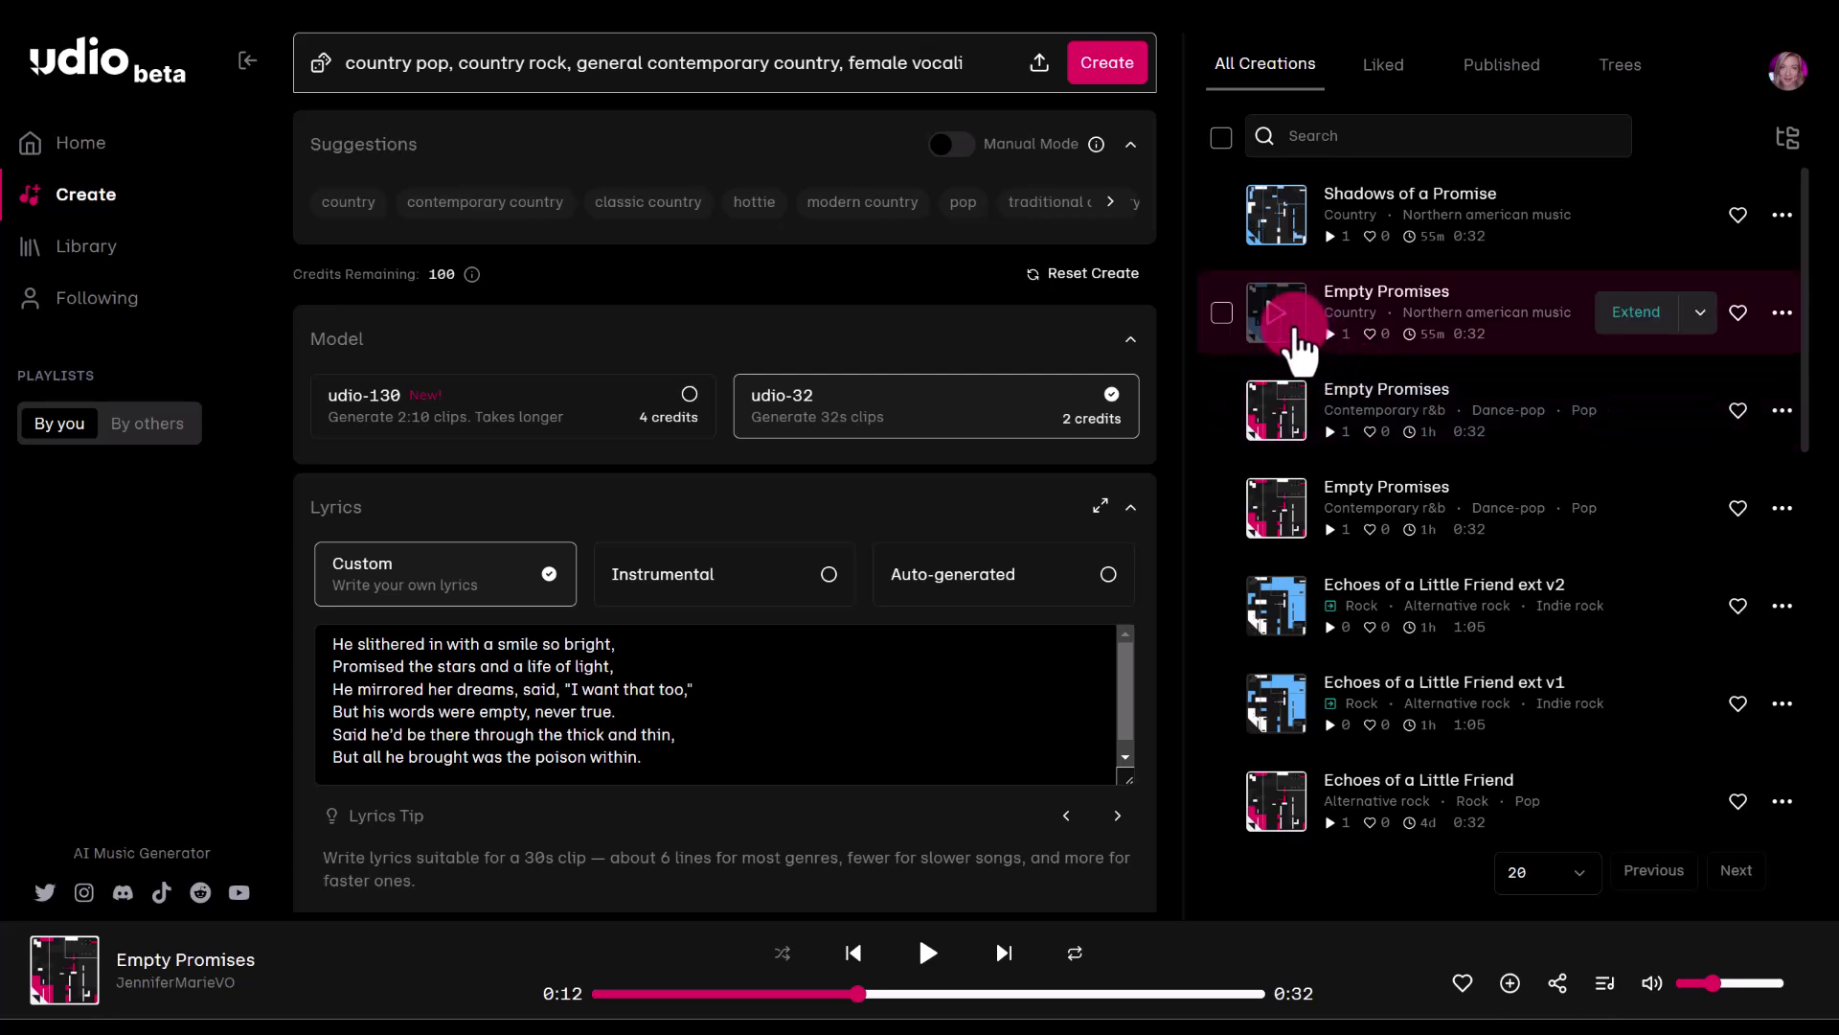
click(1277, 309)
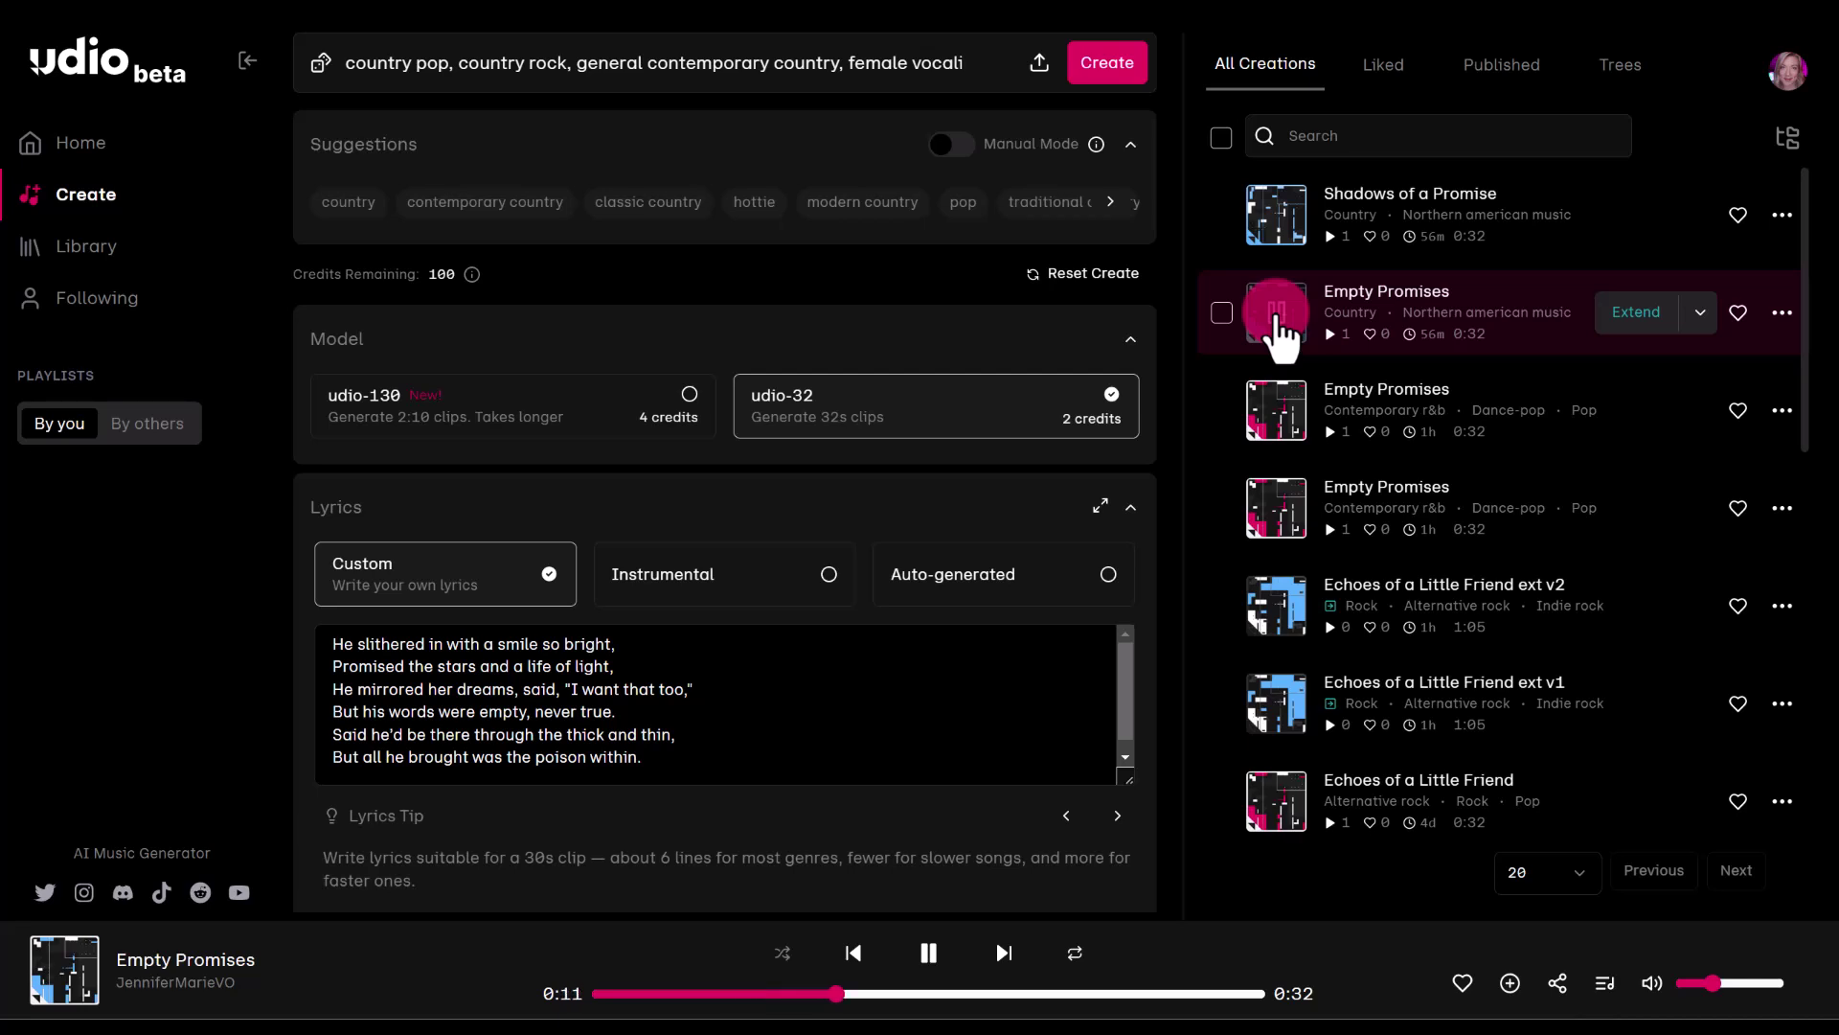
click(1278, 215)
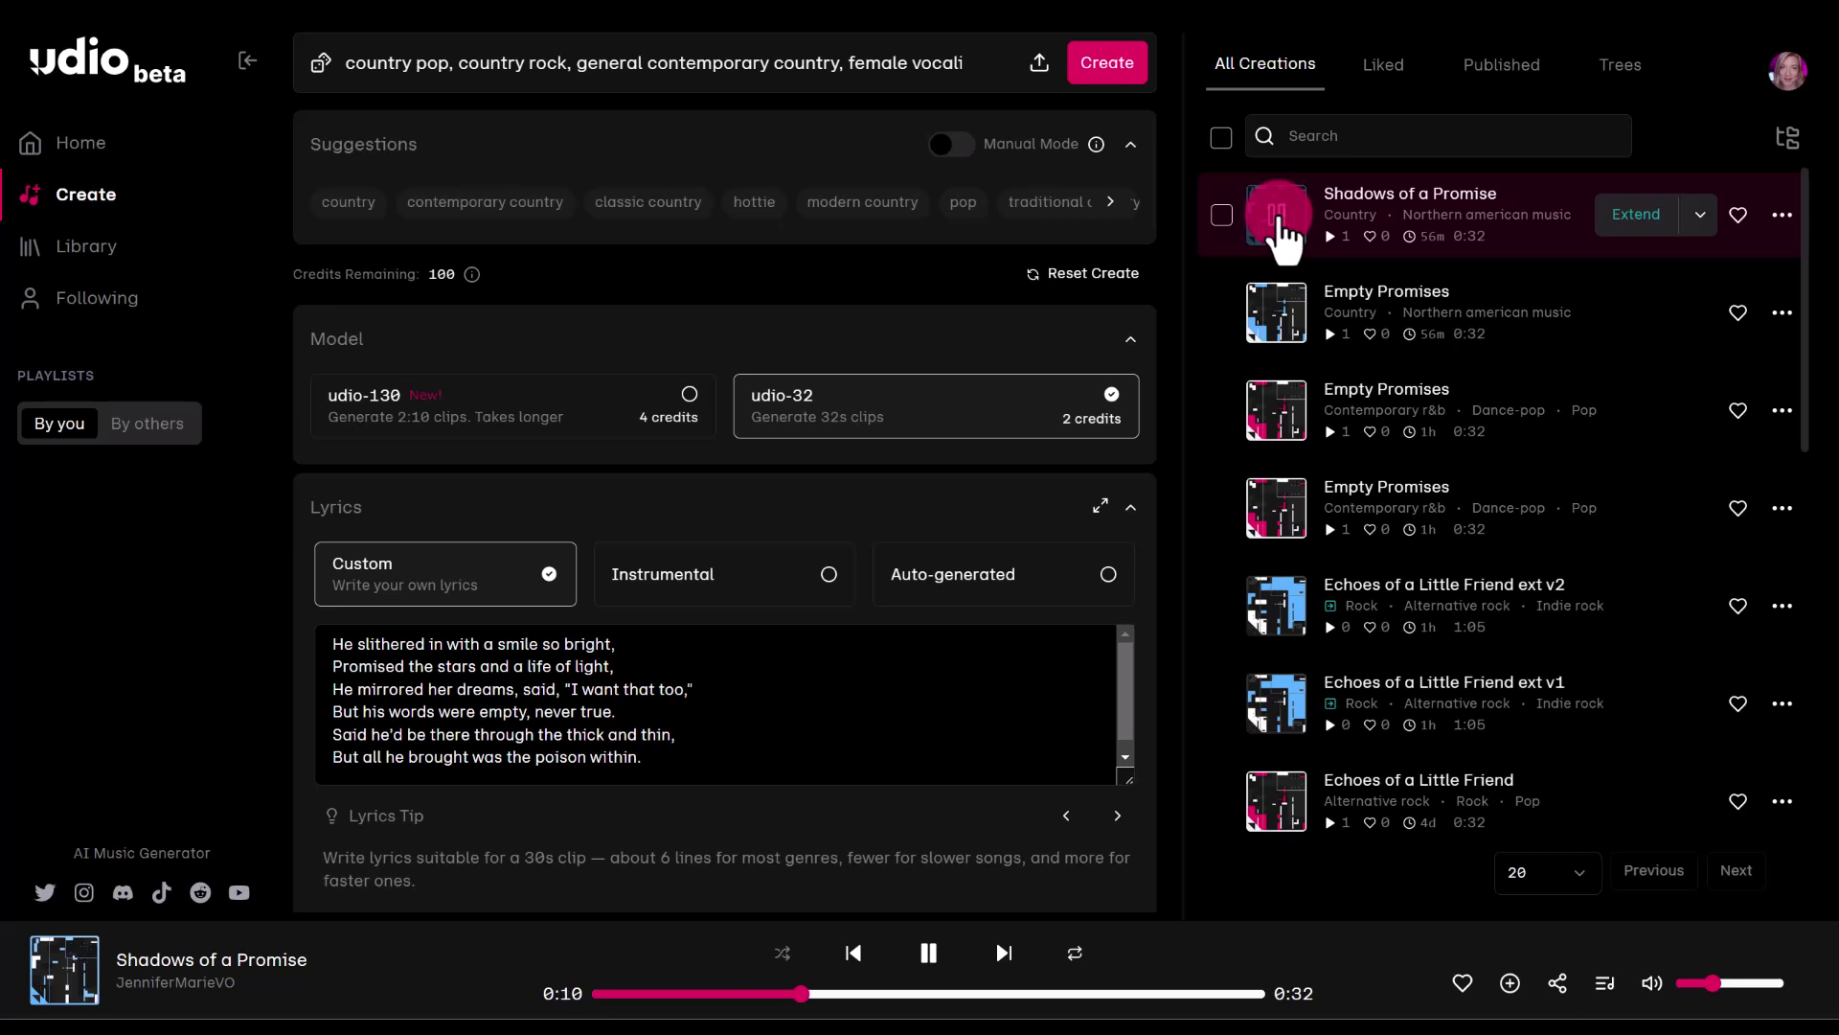
click(1628, 312)
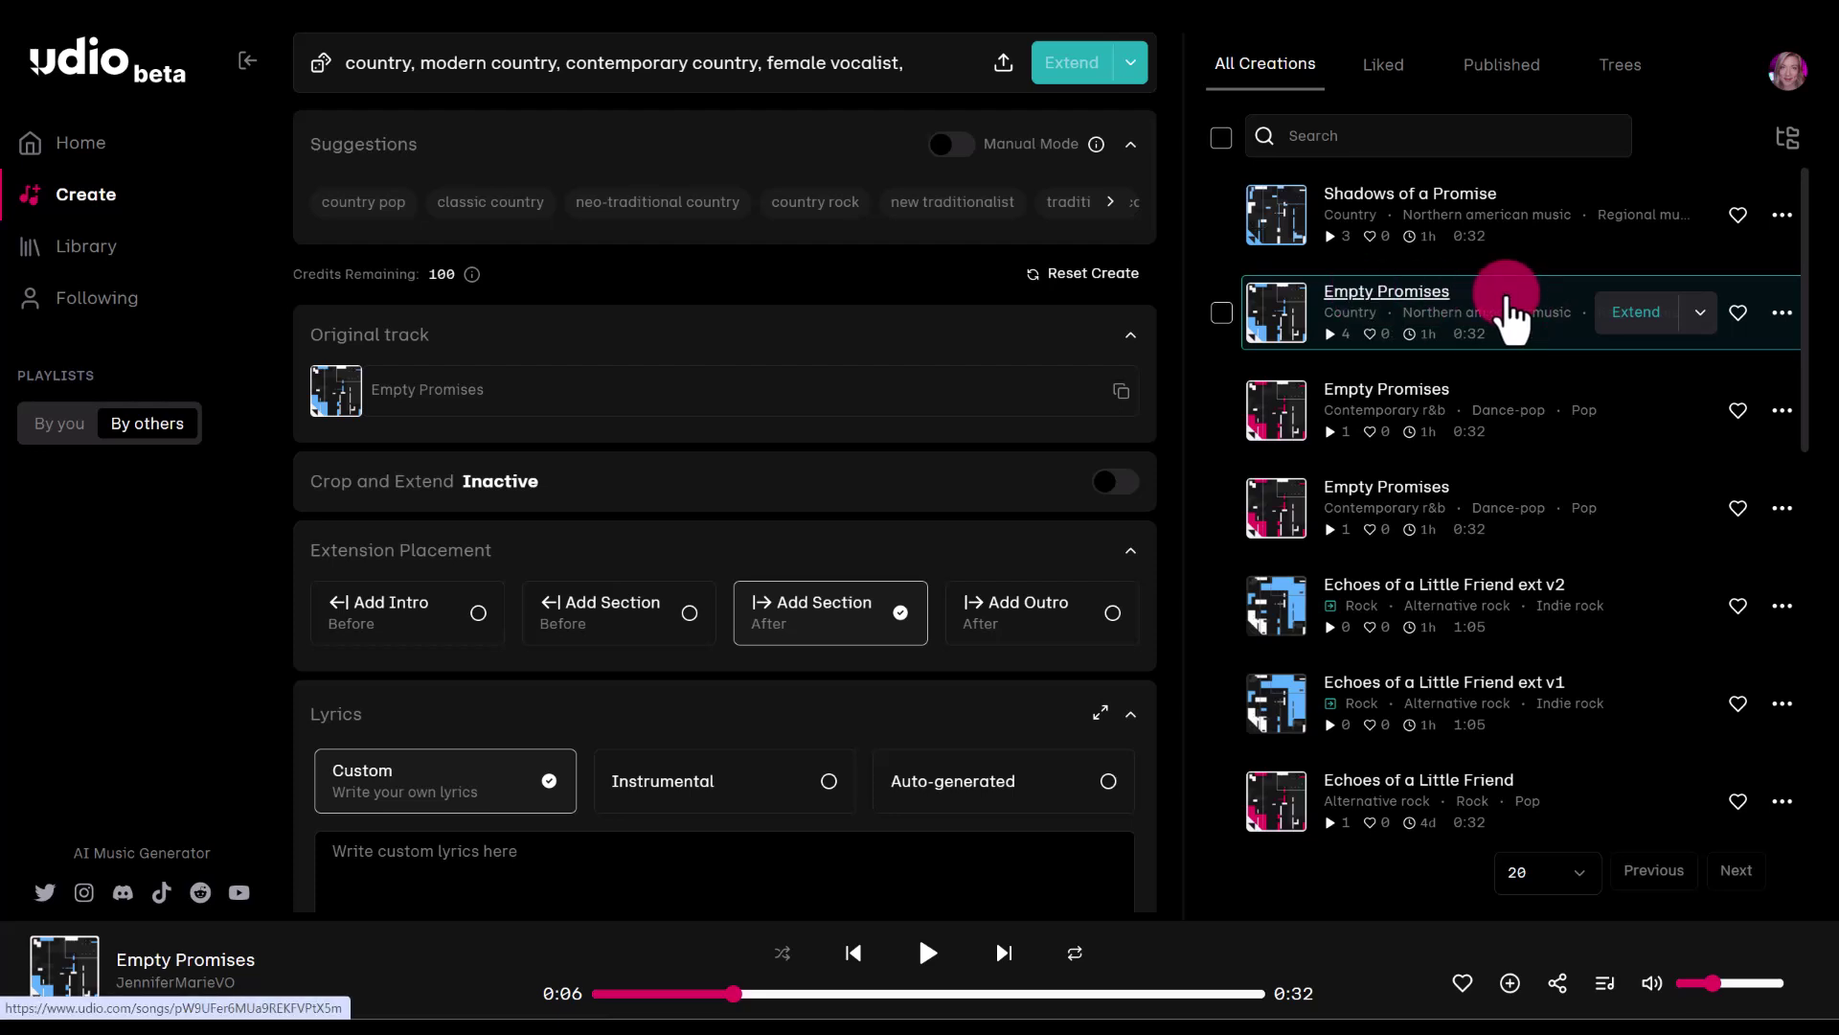
Like Empty Promises, paste the Jake the Snake lyrics as custom lyrics, and generate the extension.
click(1739, 314)
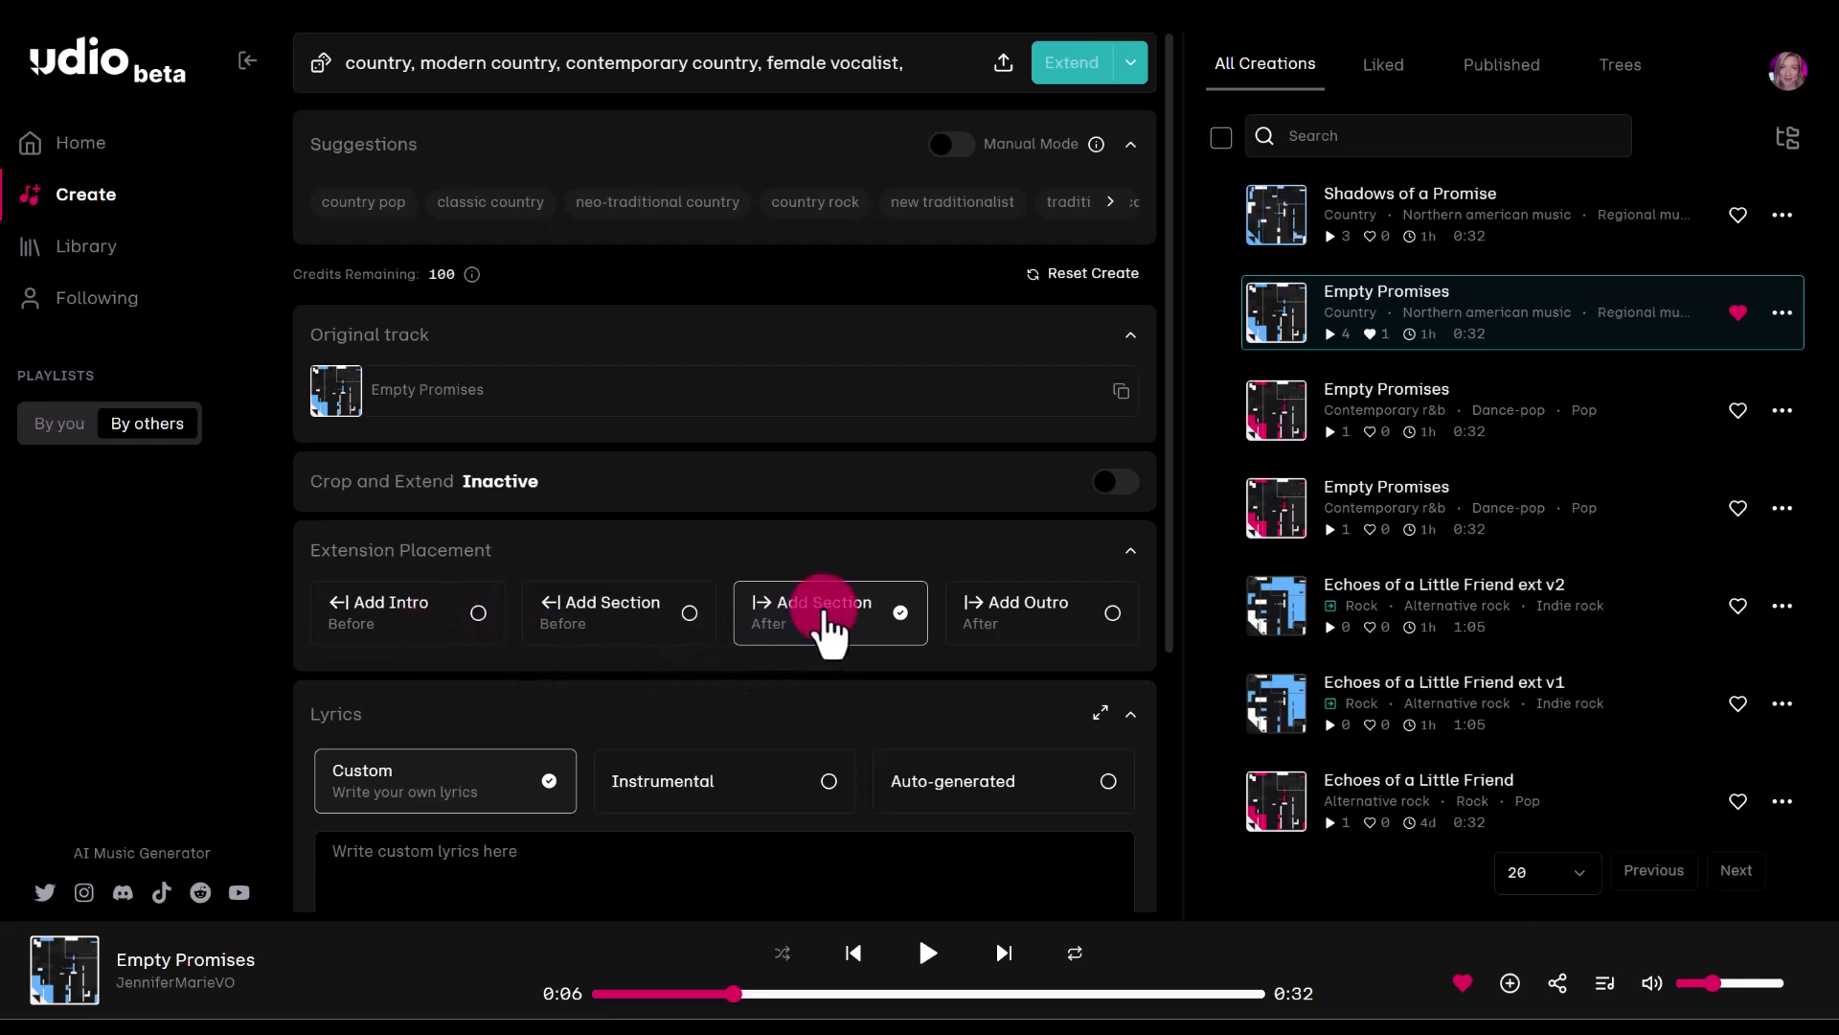
scroll(826, 623, down, 1)
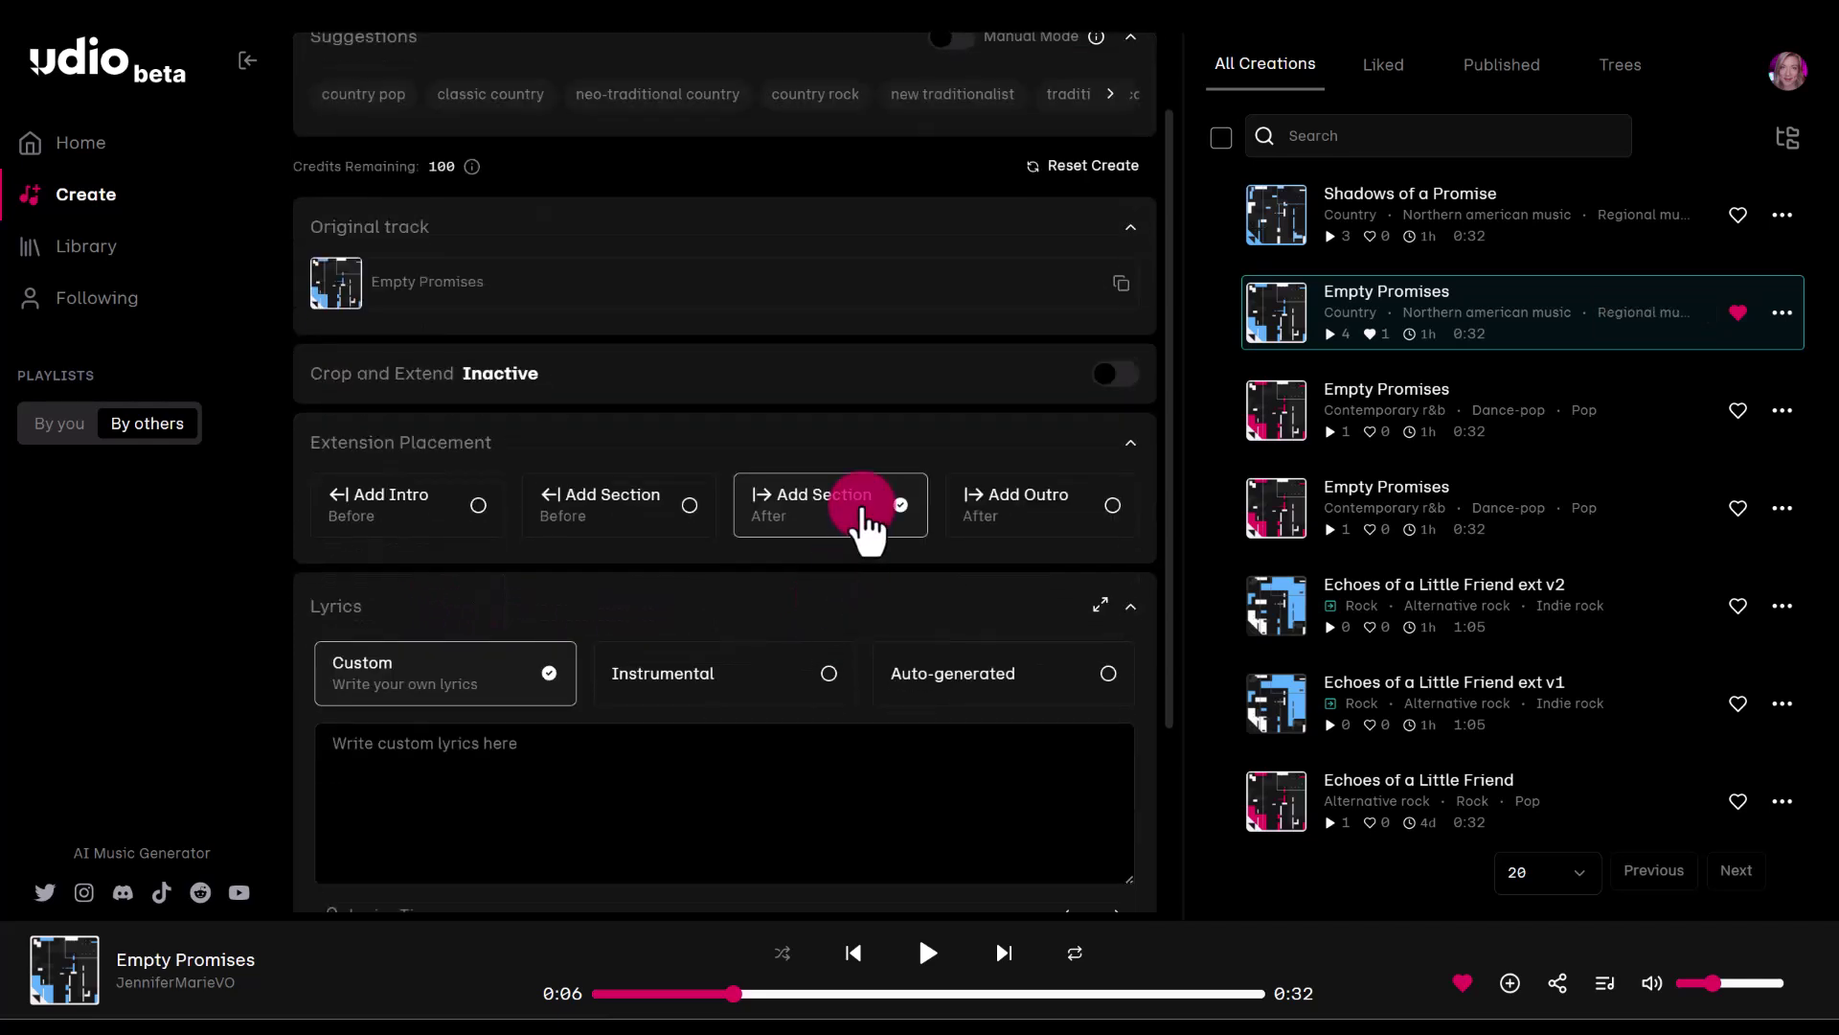
click(526, 776)
scroll(491, 507, down, 3)
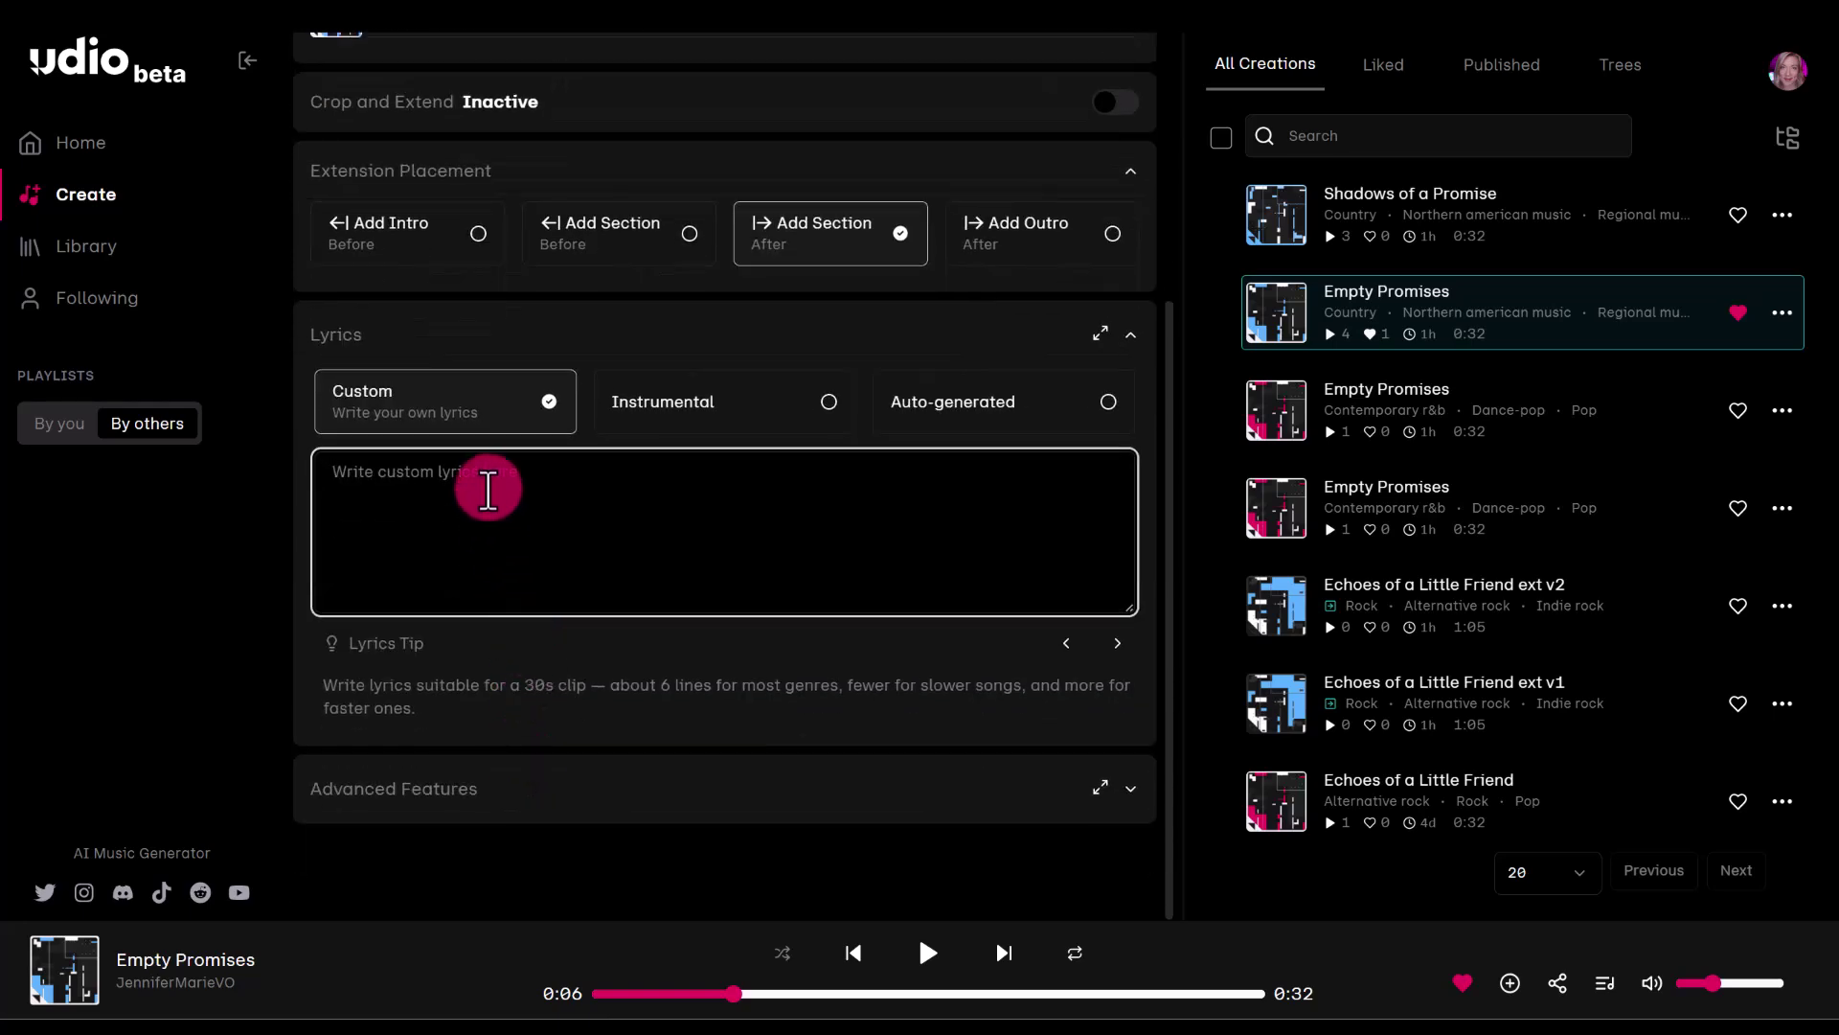
key(ctrl+v)
scroll(657, 579, up, 1)
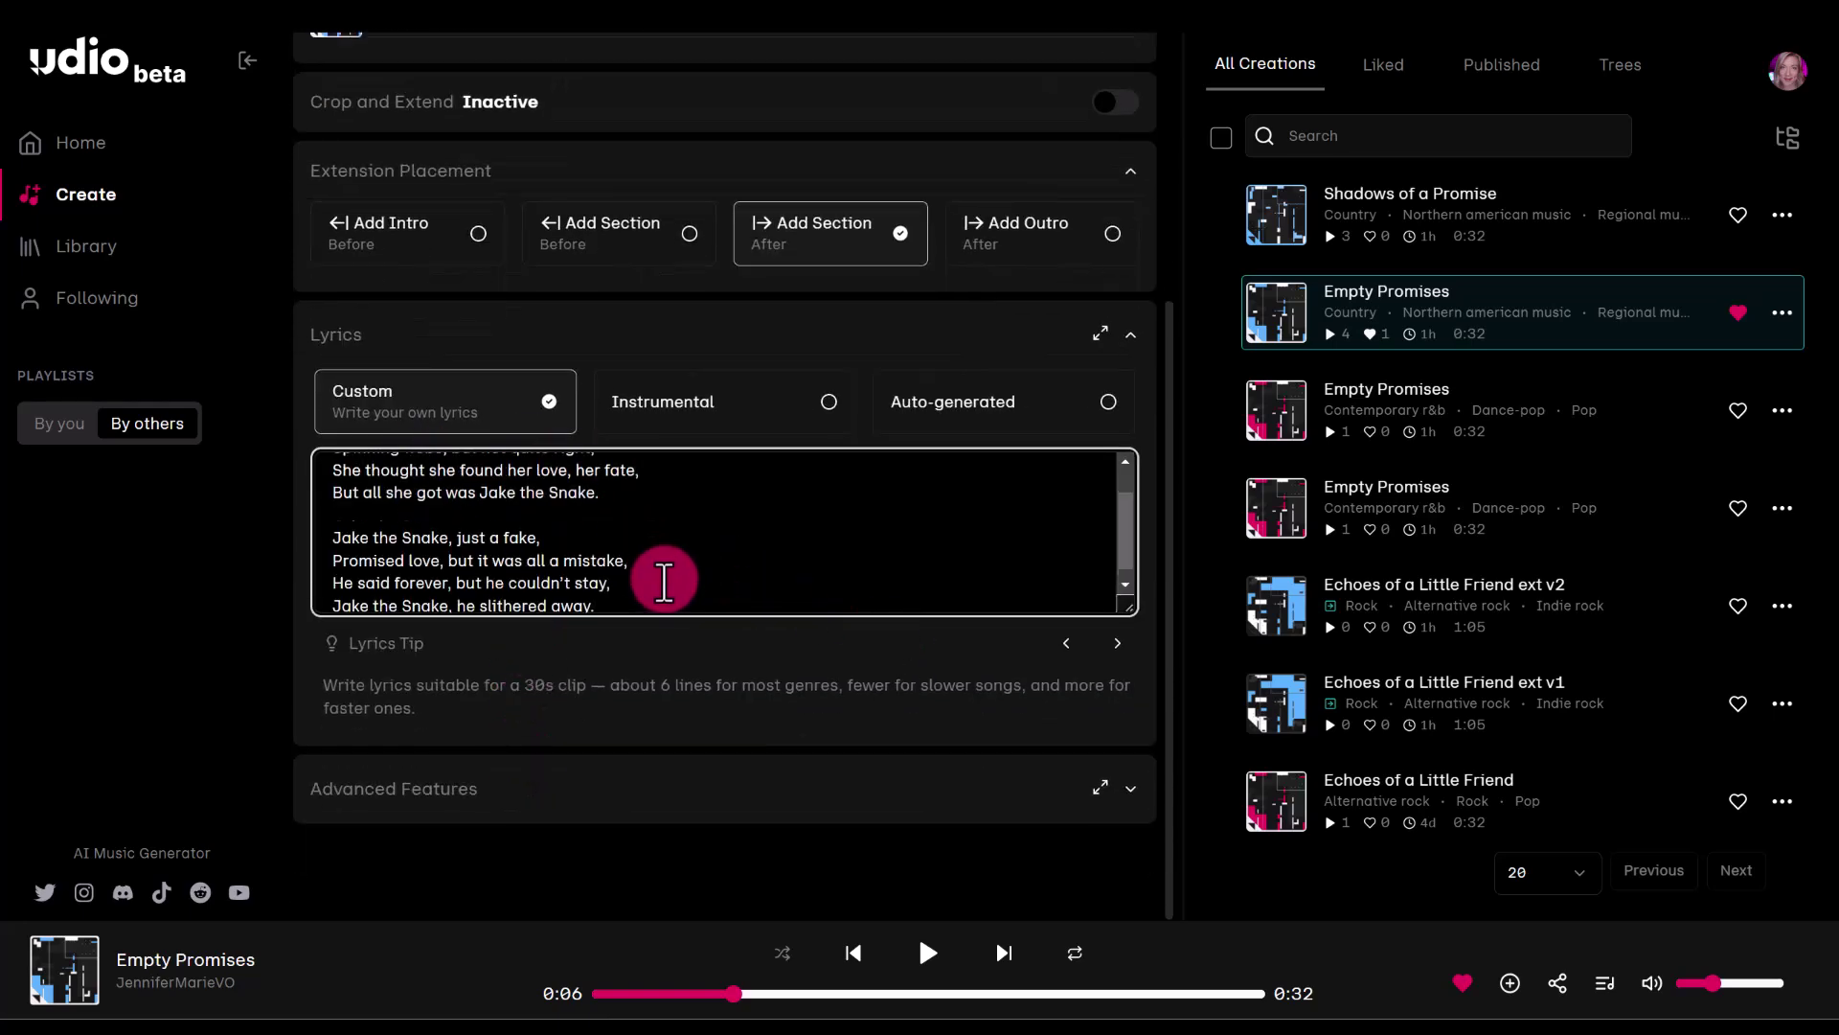
scroll(1026, 571, up, 2)
scroll(1087, 539, up, 4)
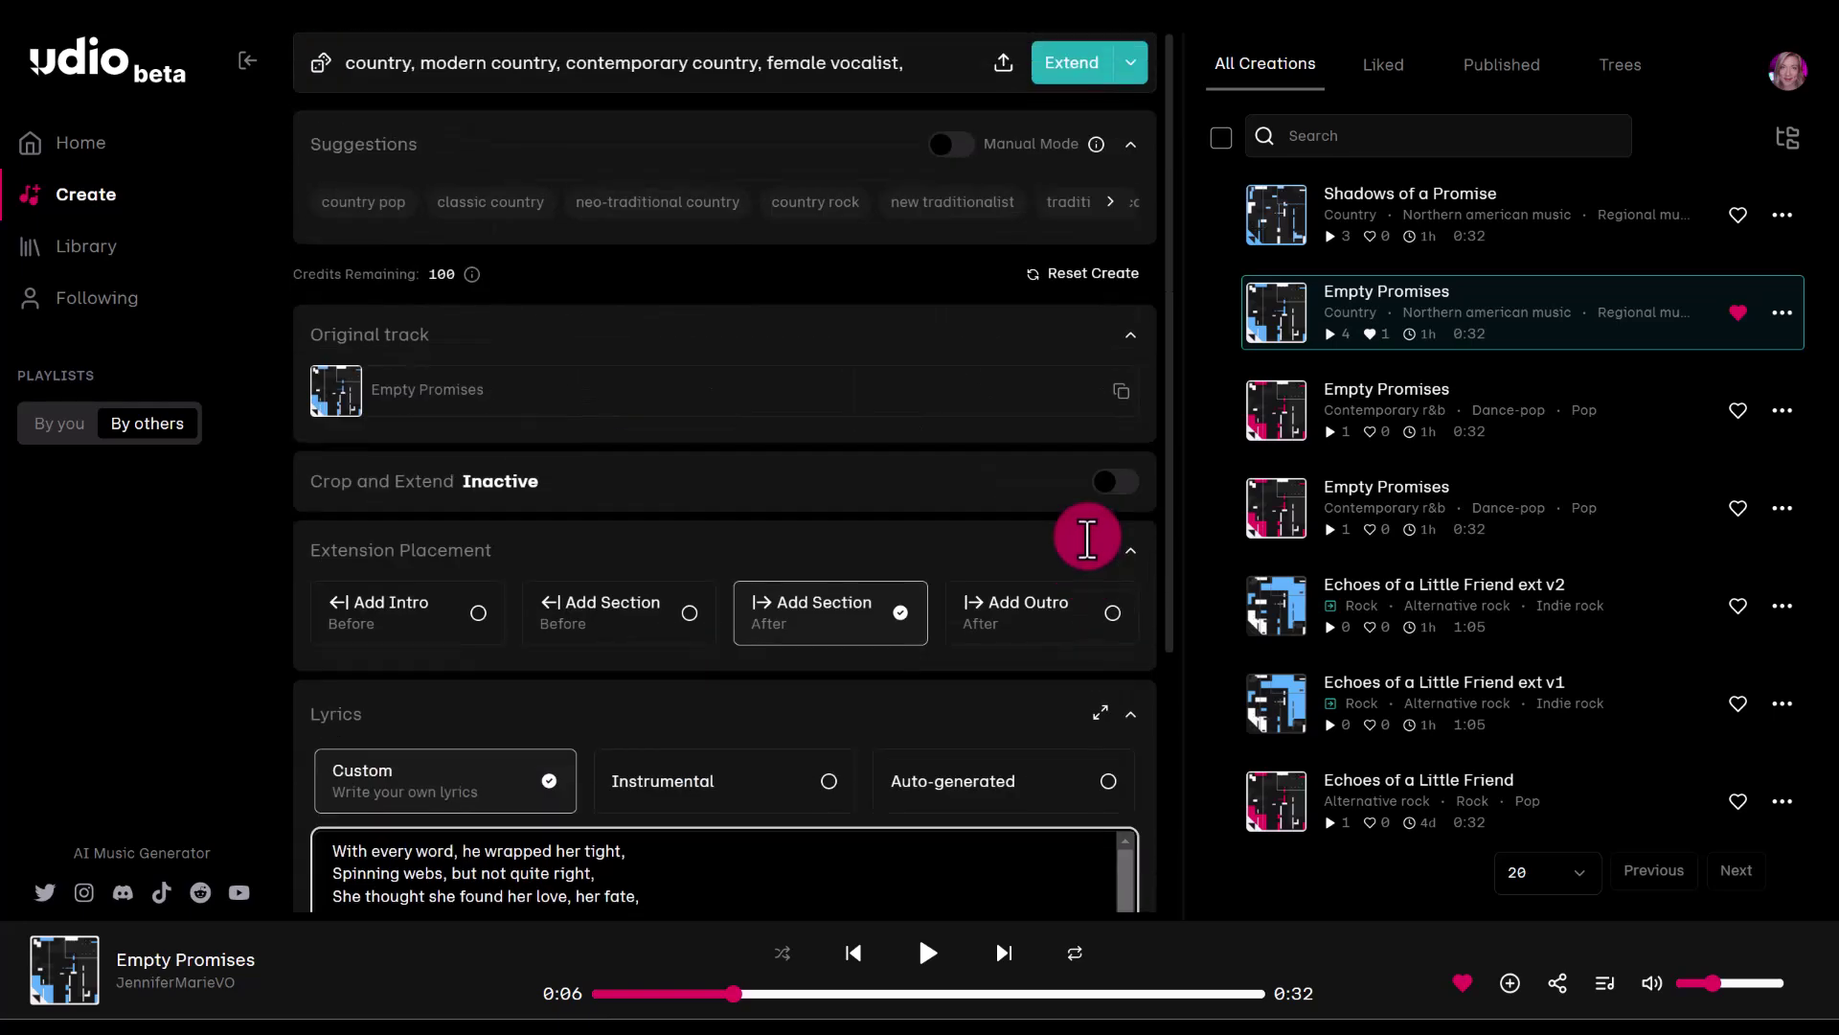
click(1102, 65)
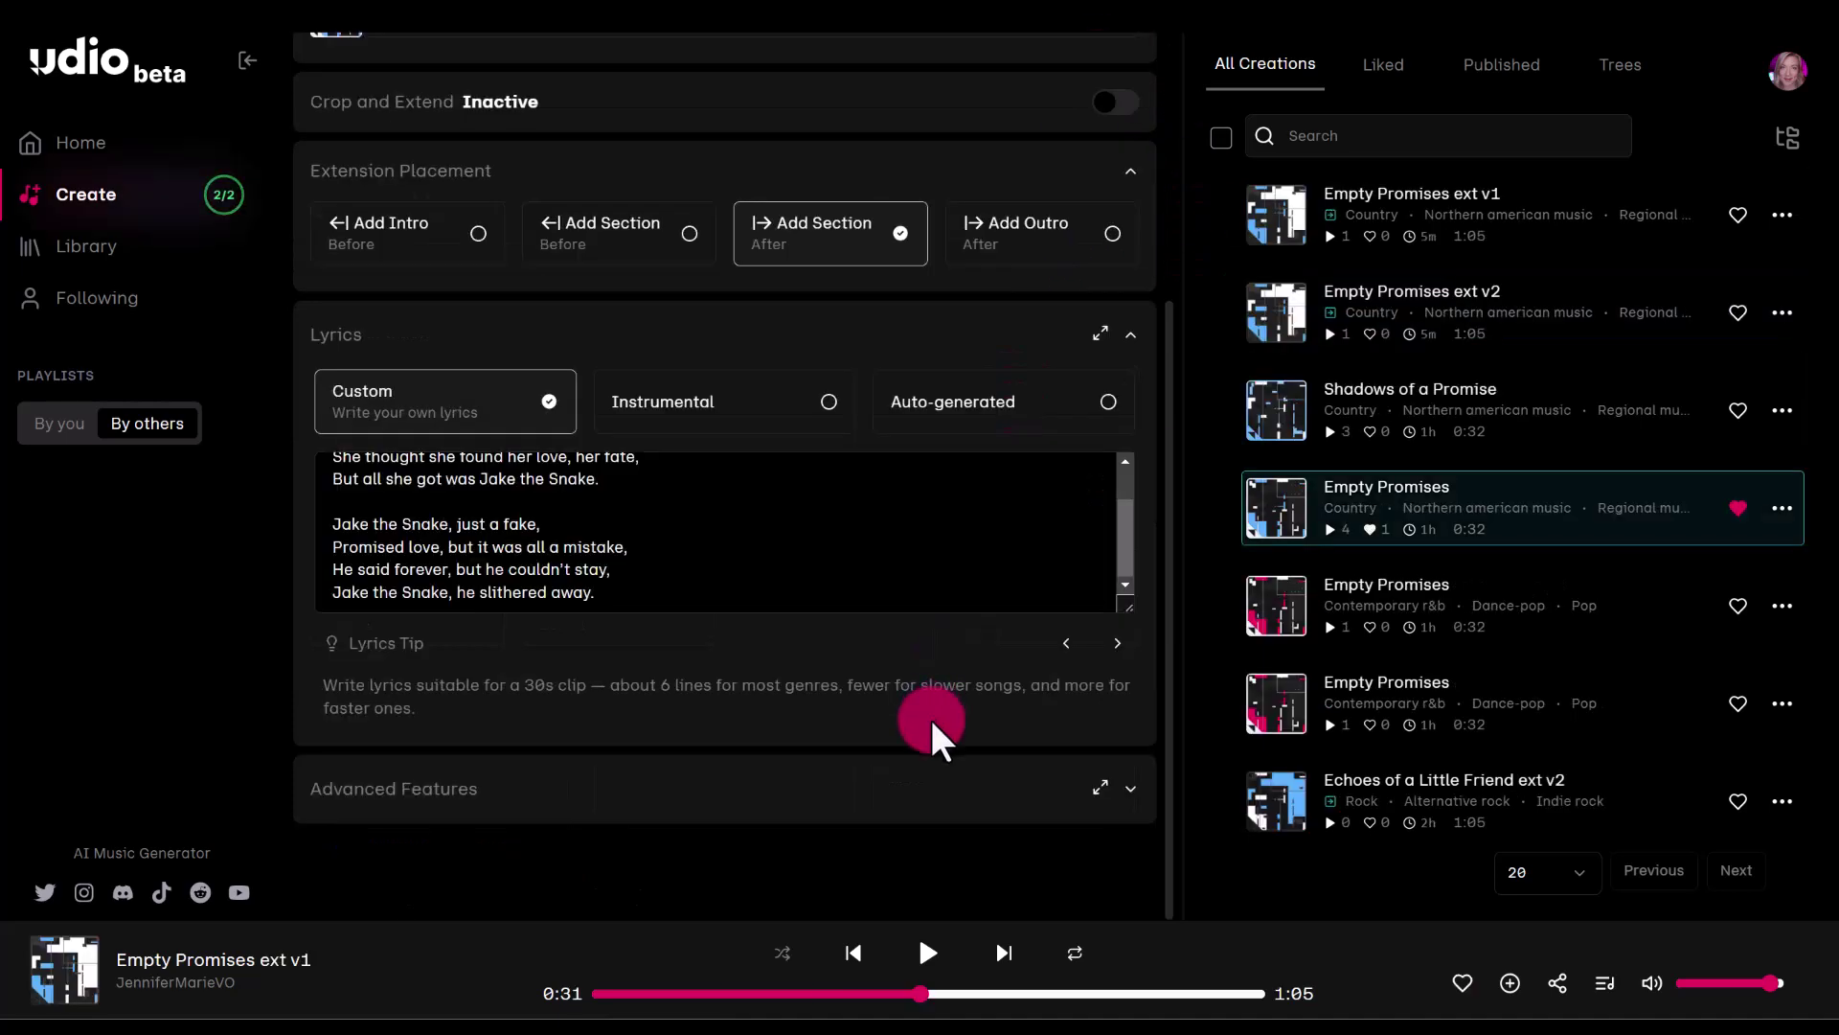
Play the Empty Promises ext v1 extension for about twenty seconds, then pause it.
click(928, 953)
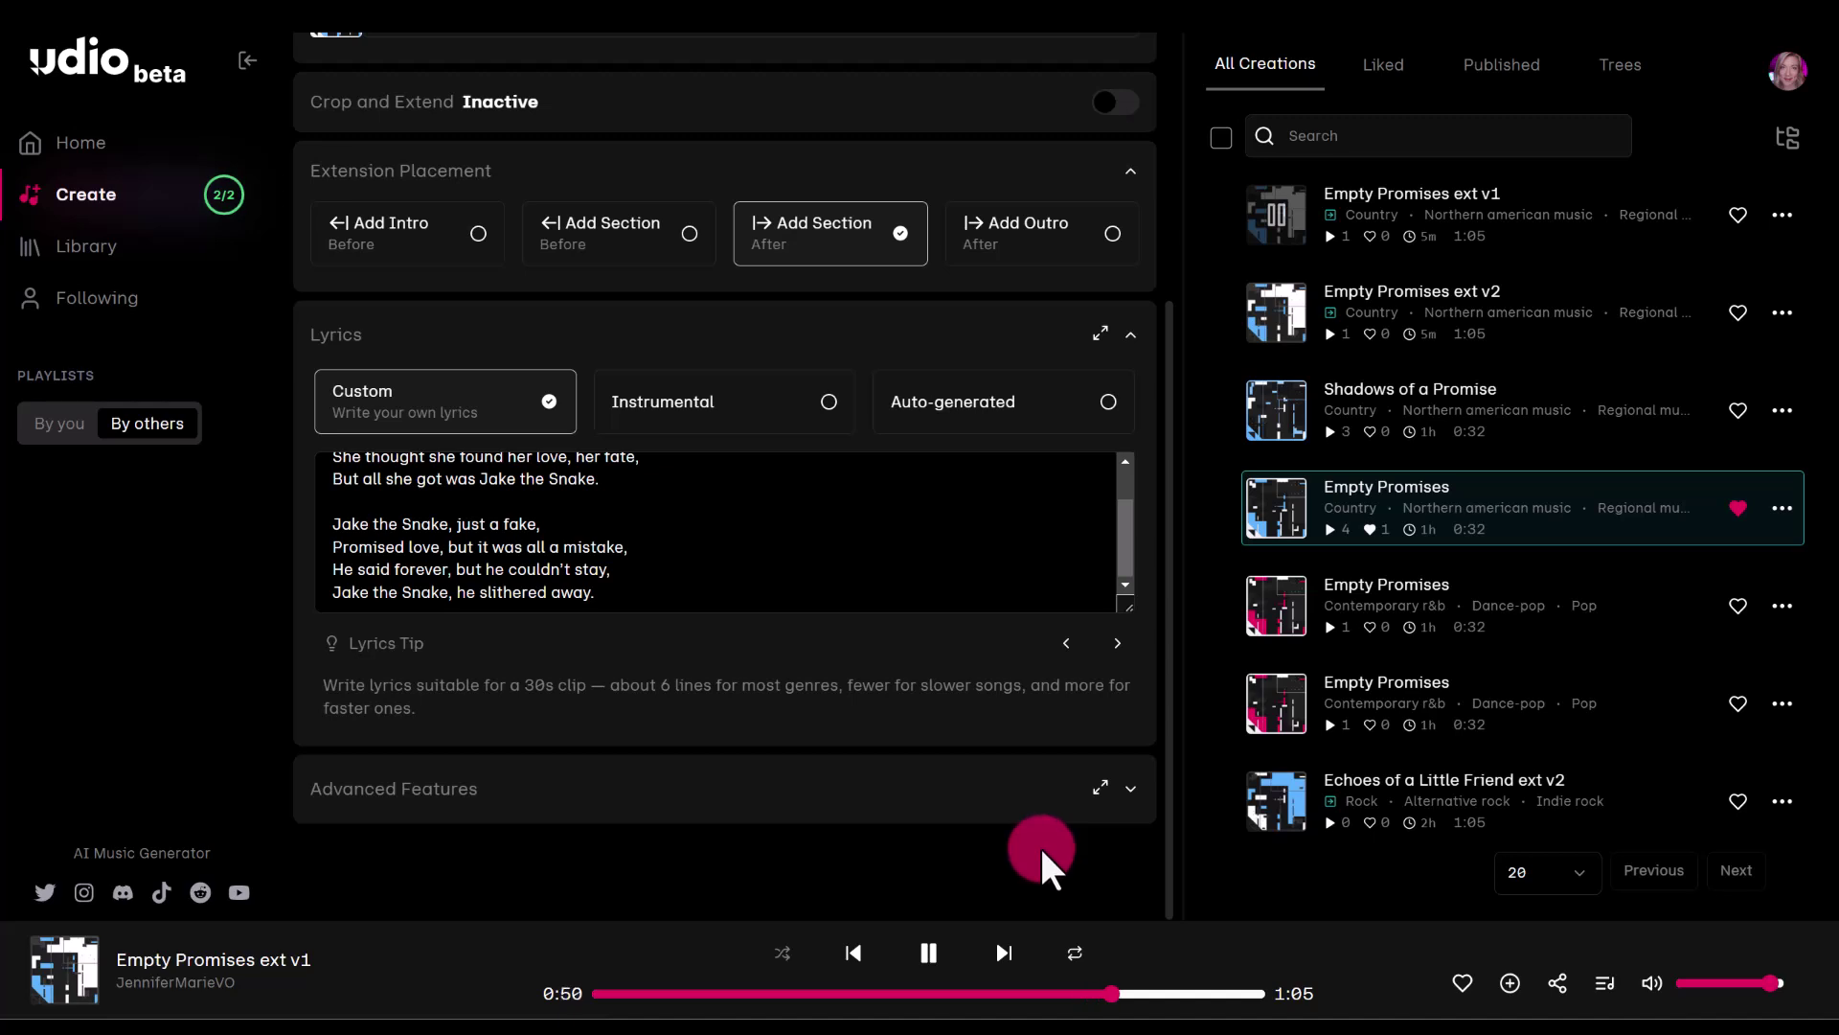
click(929, 953)
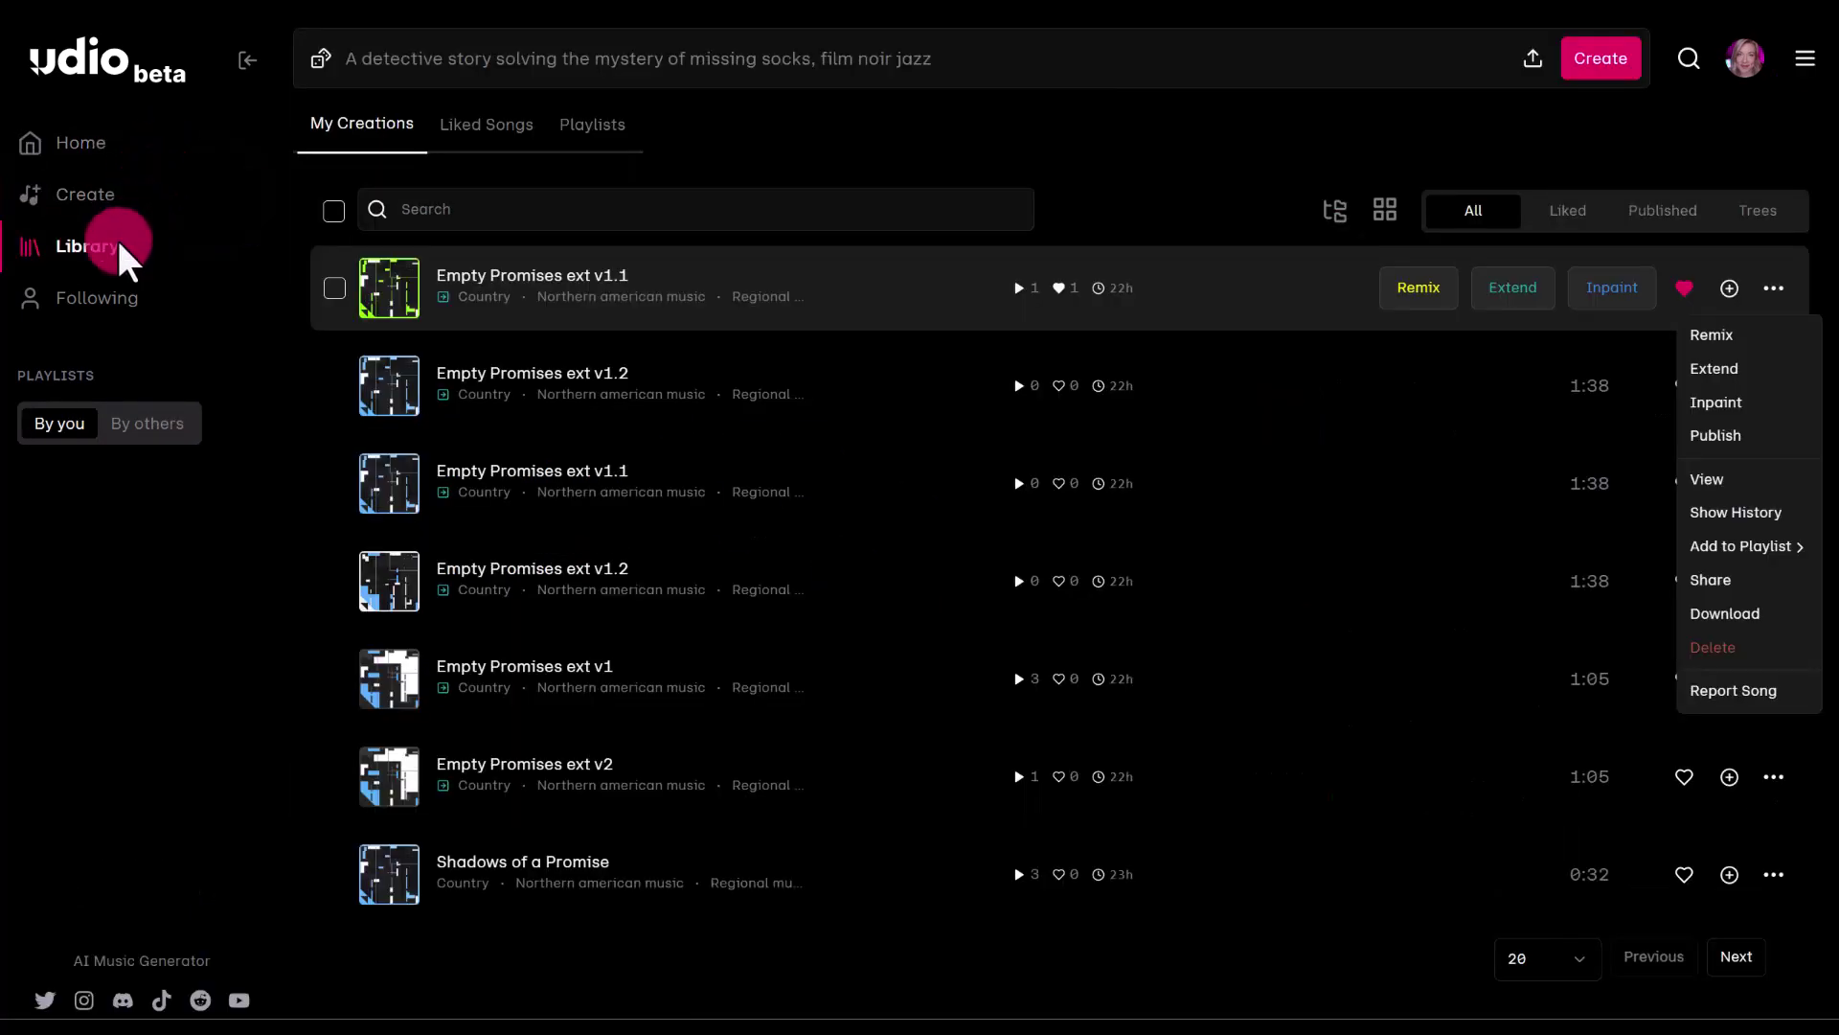
Dismiss the open menu, view Empty Promises ext v1.1's options, then navigate back.
click(96, 273)
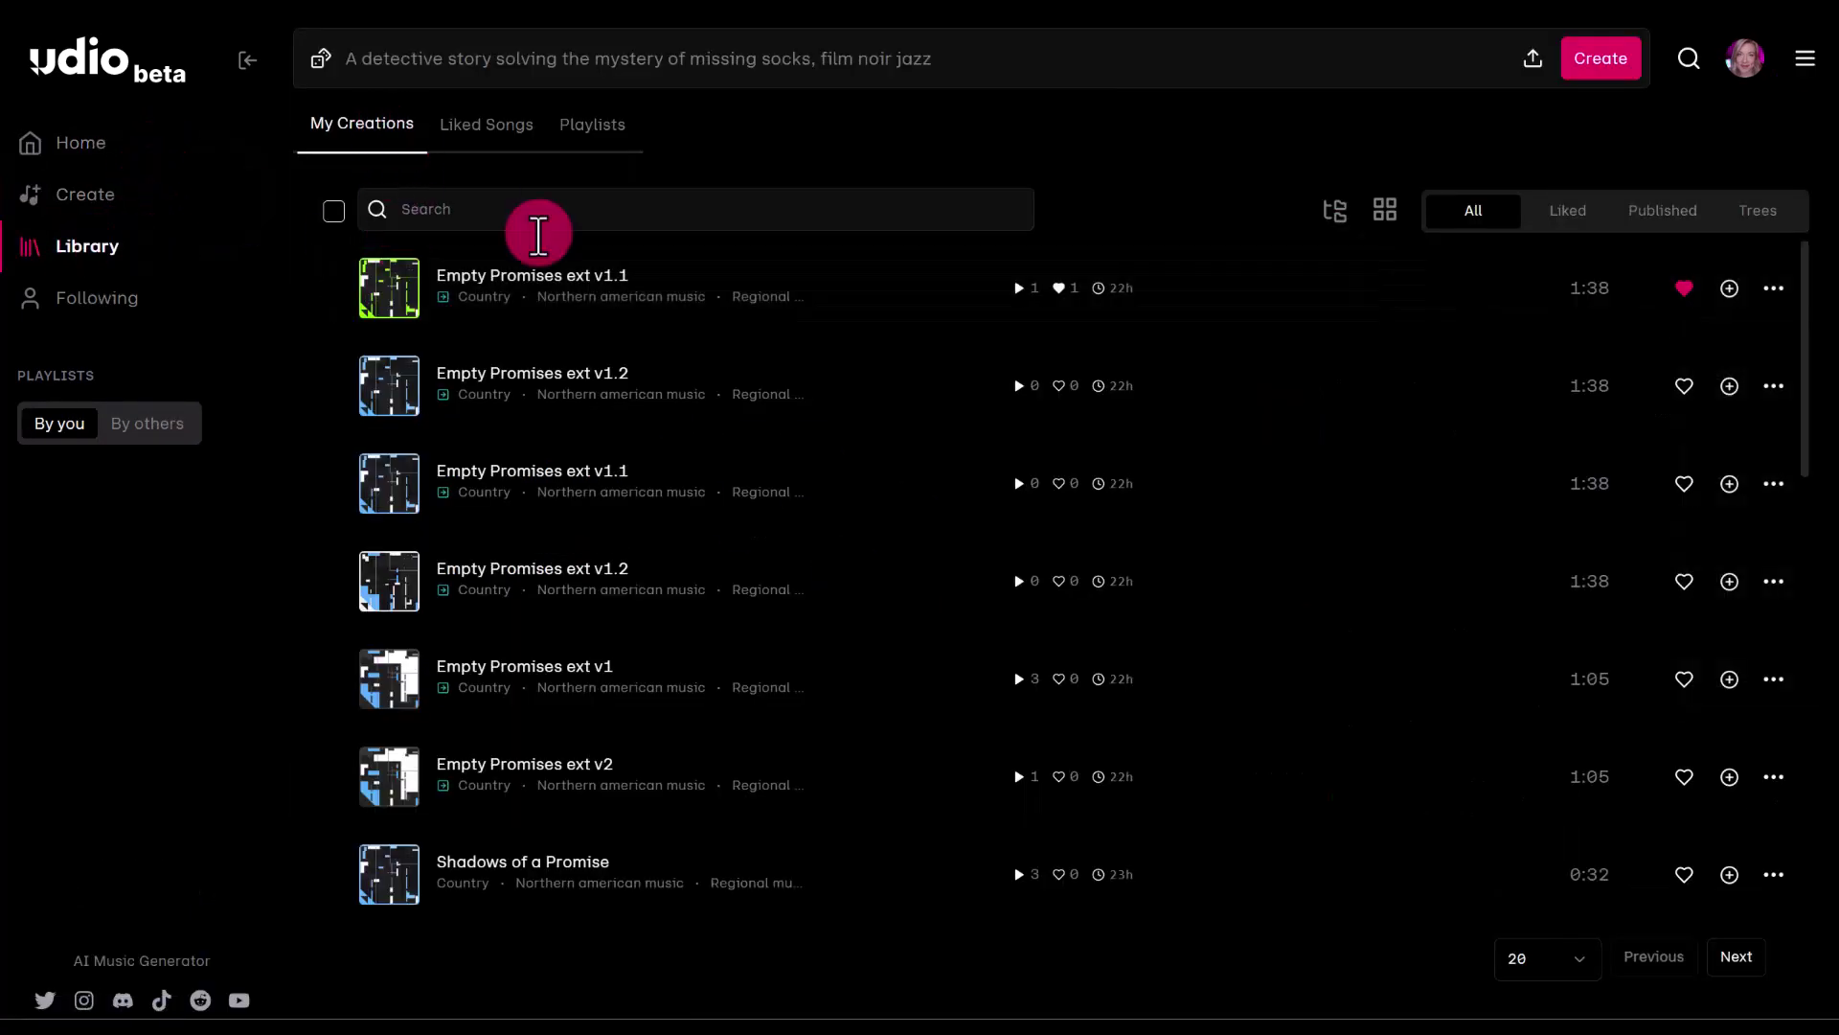
click(690, 817)
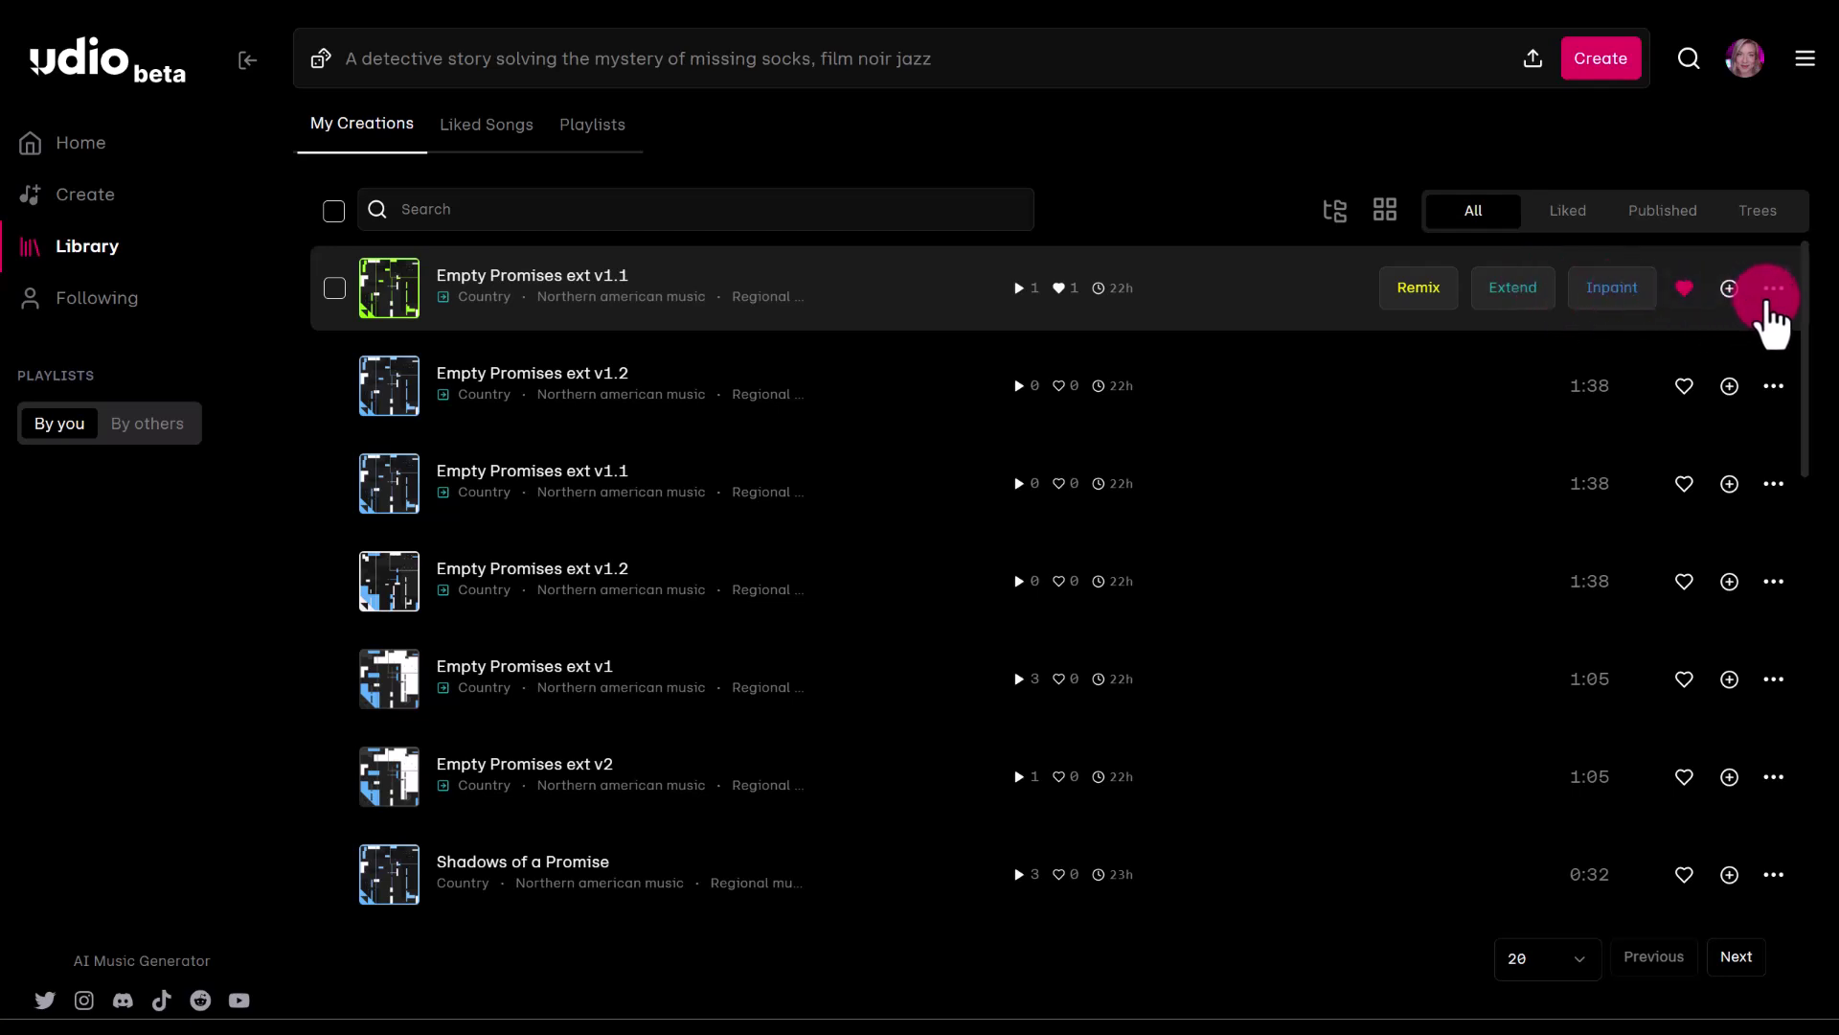
click(1773, 303)
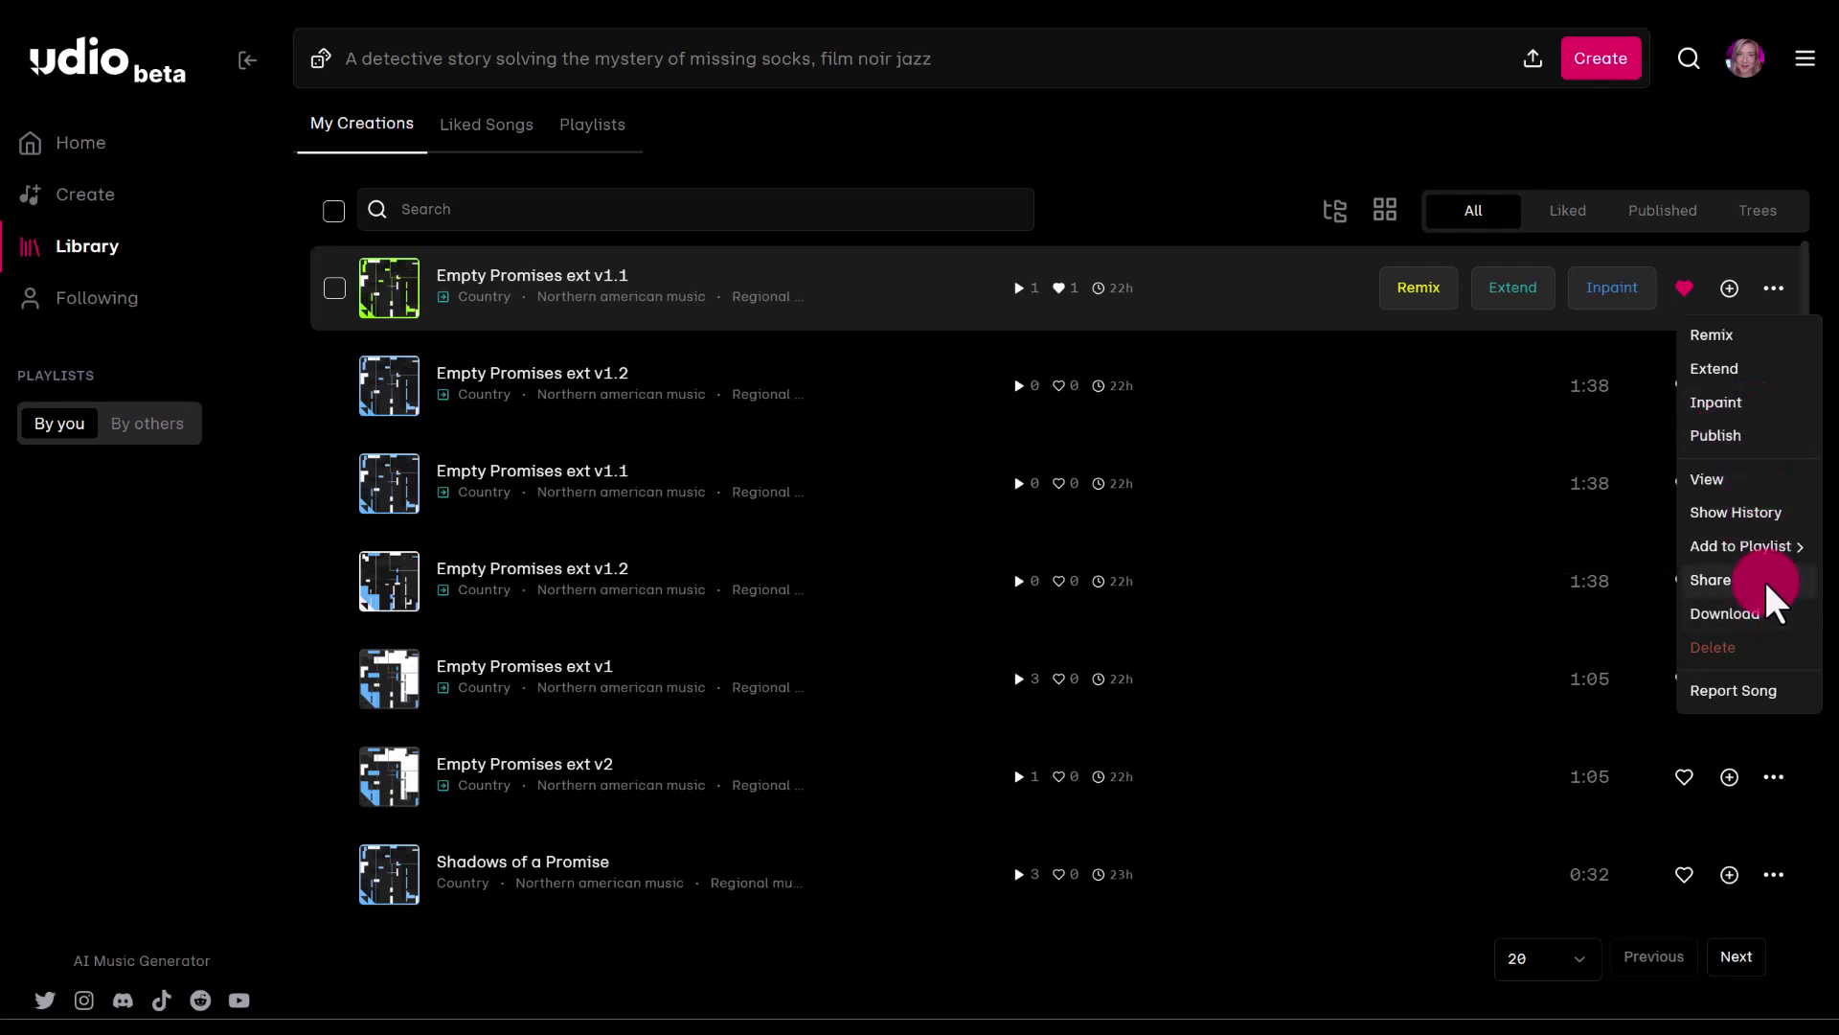
key(alt+Left)
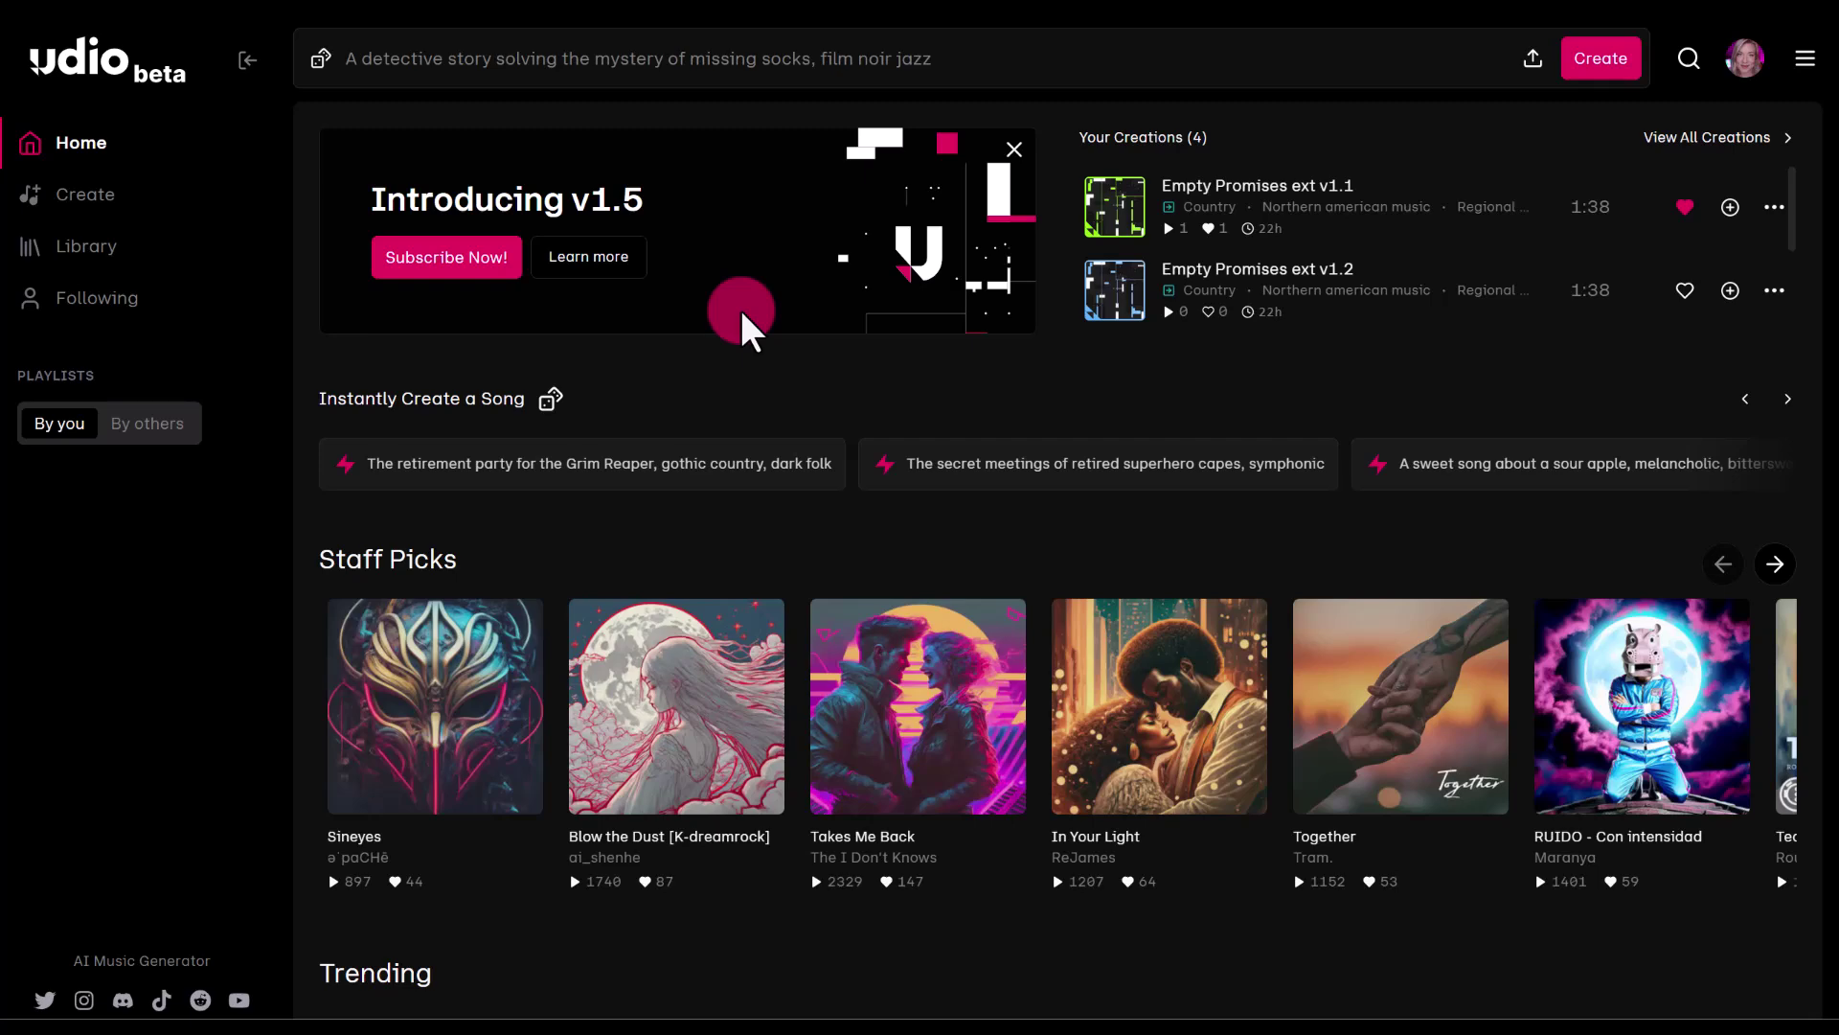
Set up a two-minute instrumental song prompted 'background music for a video related to gaming, fun energy'.
click(381, 67)
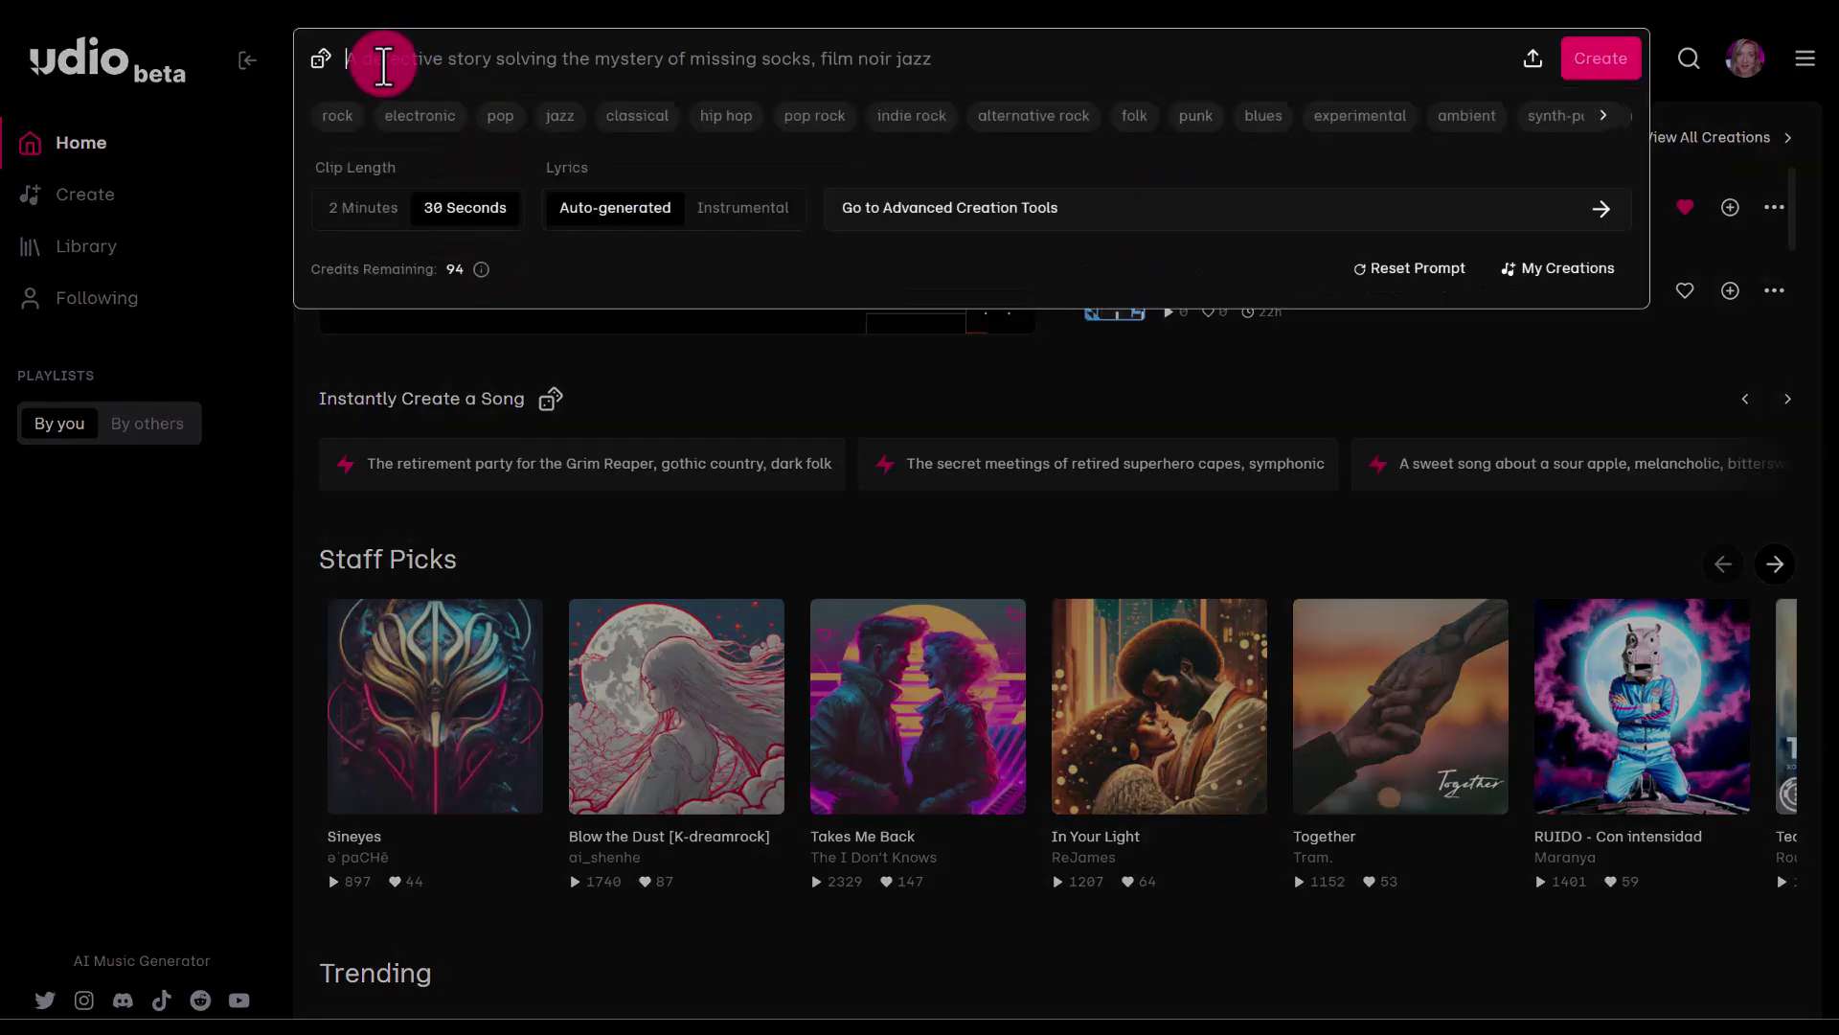
click(739, 208)
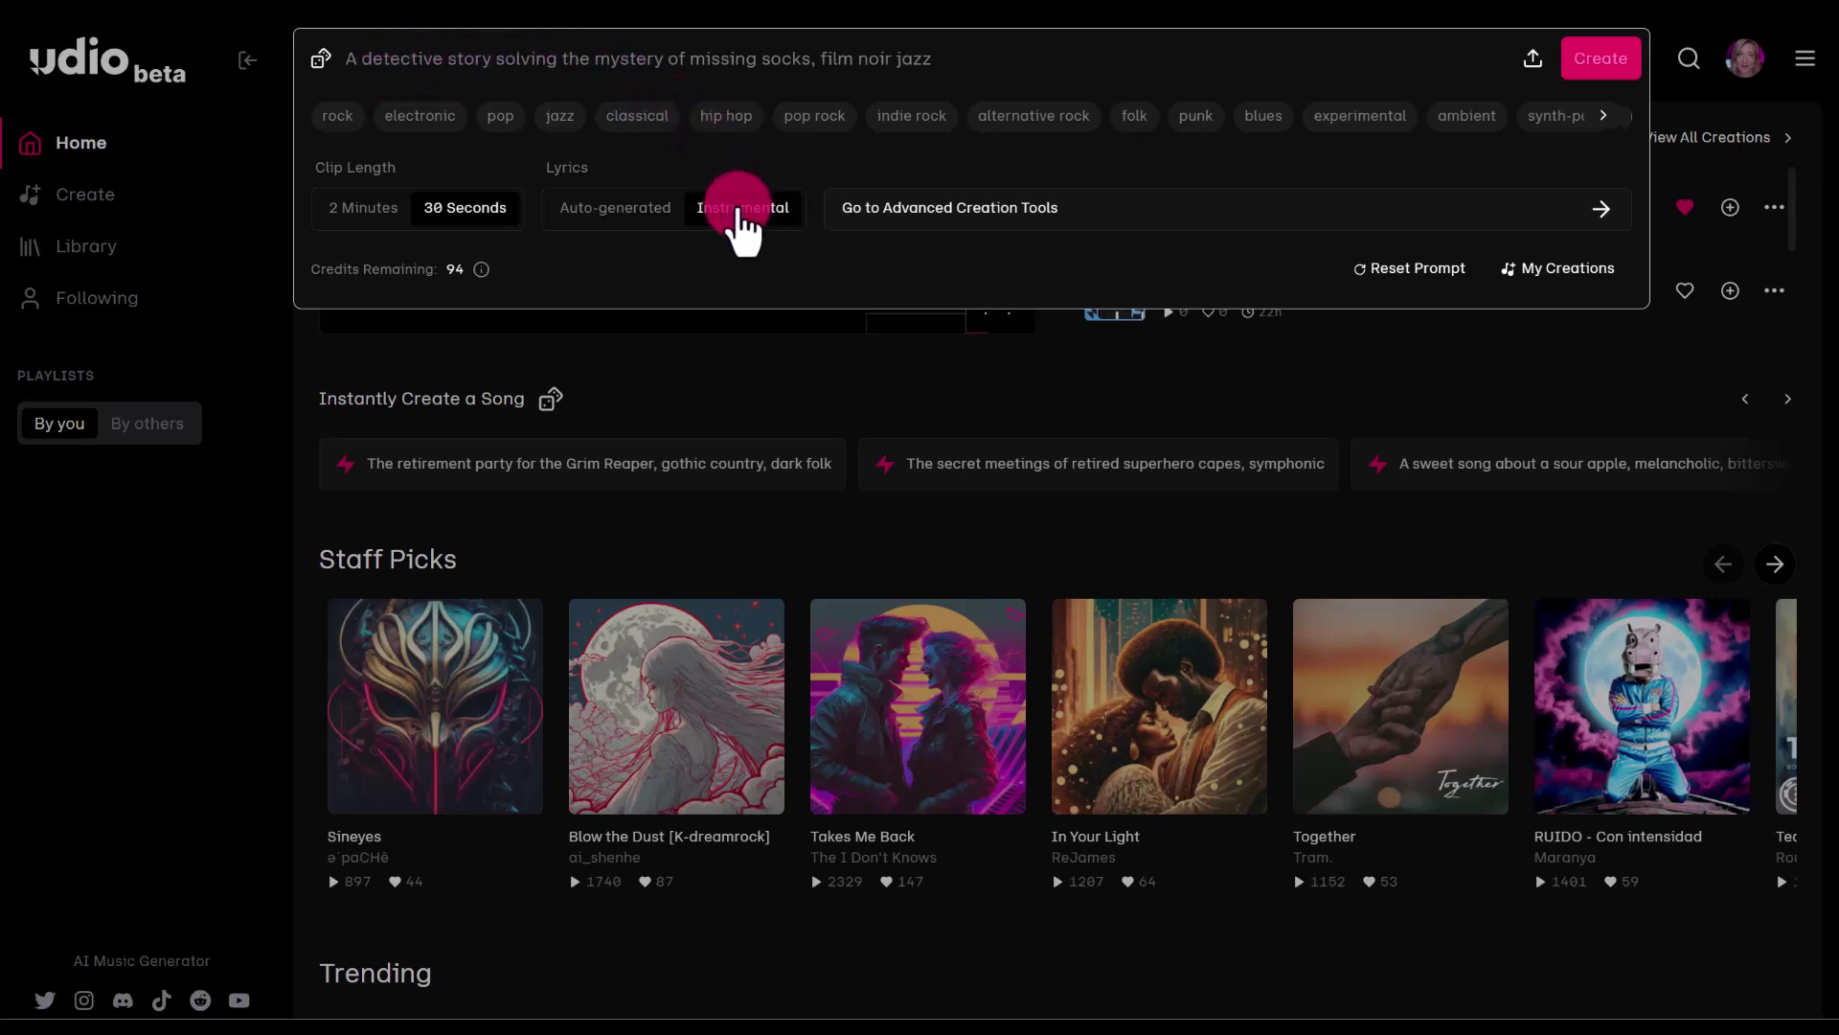
click(371, 208)
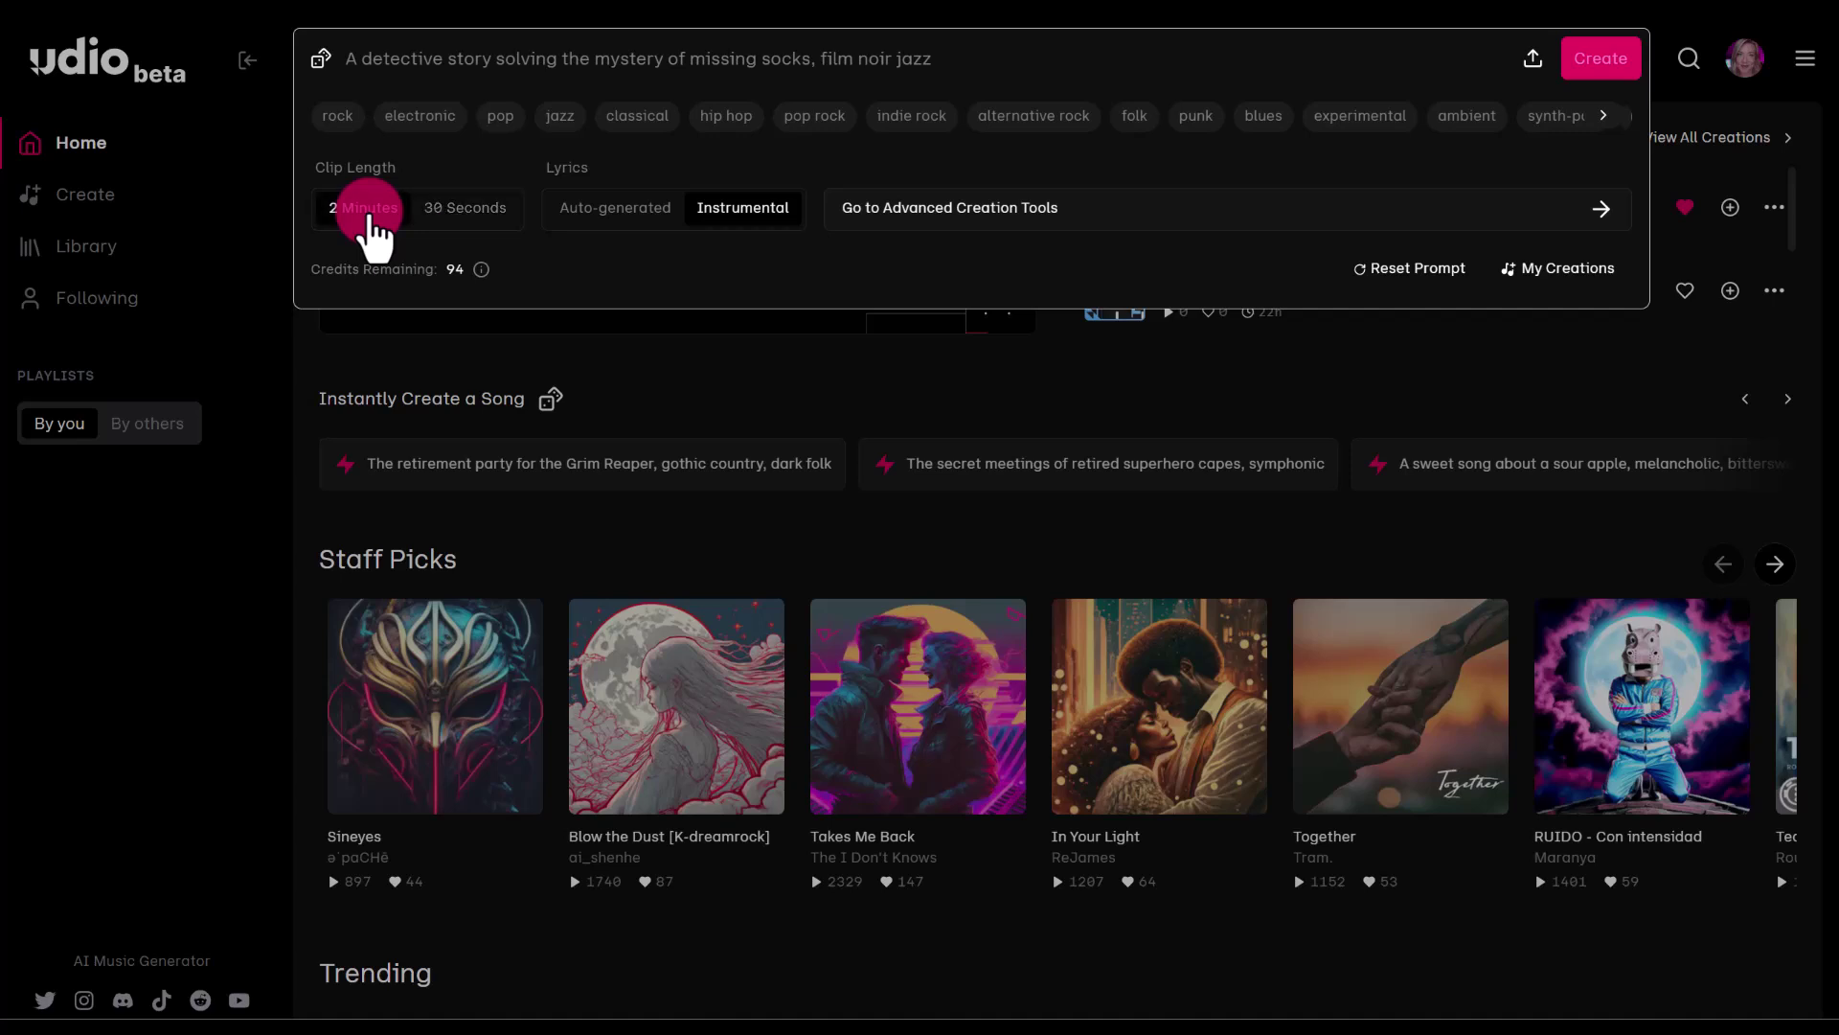
triple_click(434, 60)
text(background)
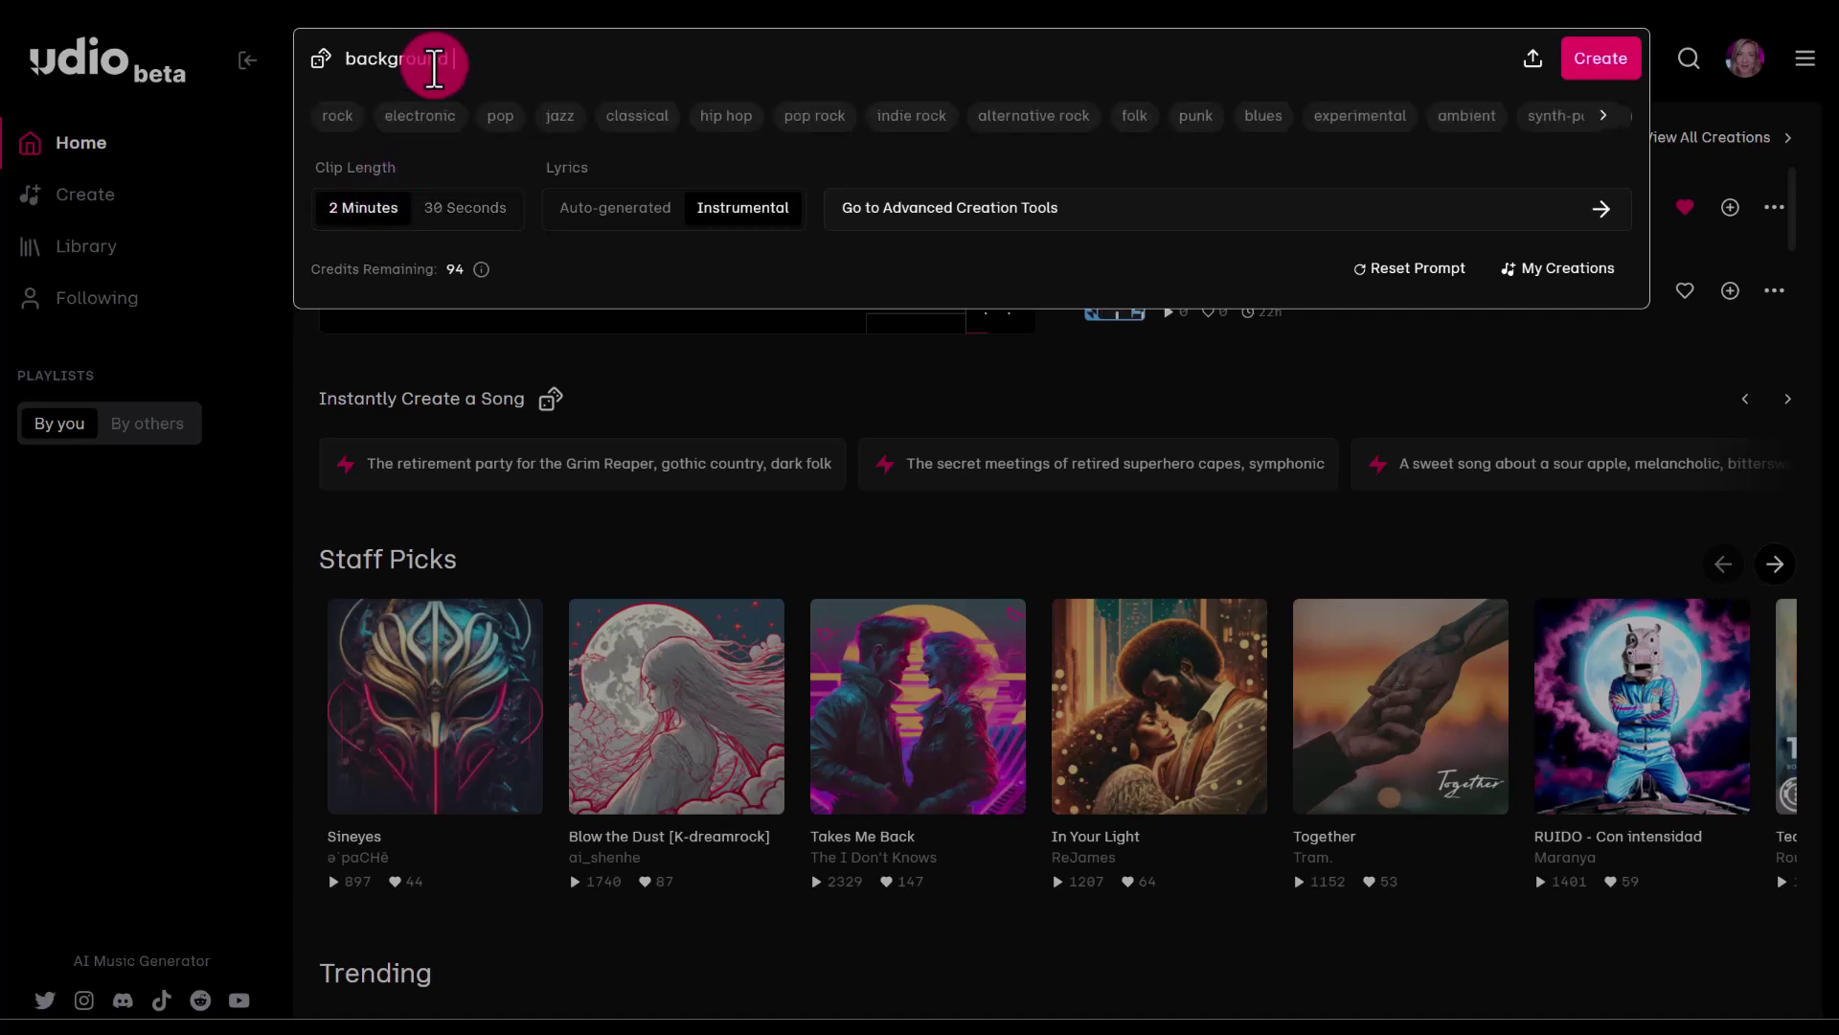
text( music for a video related to gaming, fun energy)
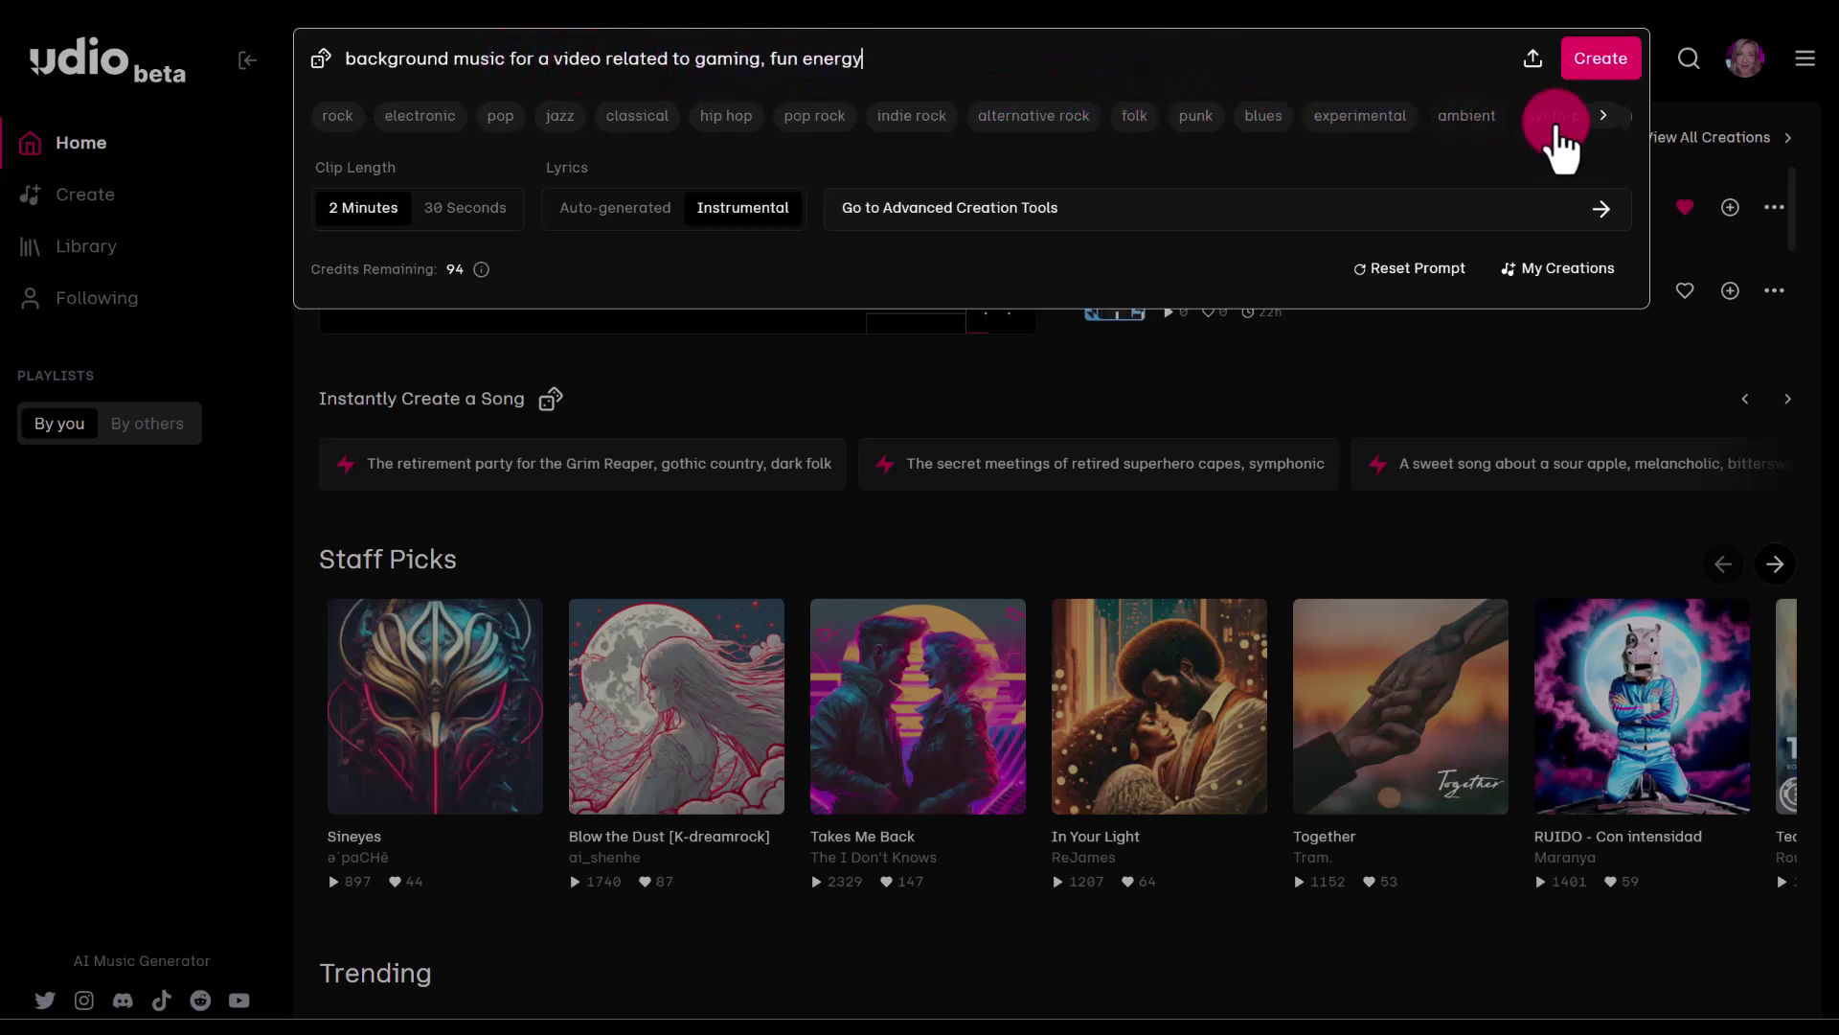
Add ambient, atmospheric, instrumental and futuristic tags, create the tracks, and play Digital Horizons.
click(1440, 117)
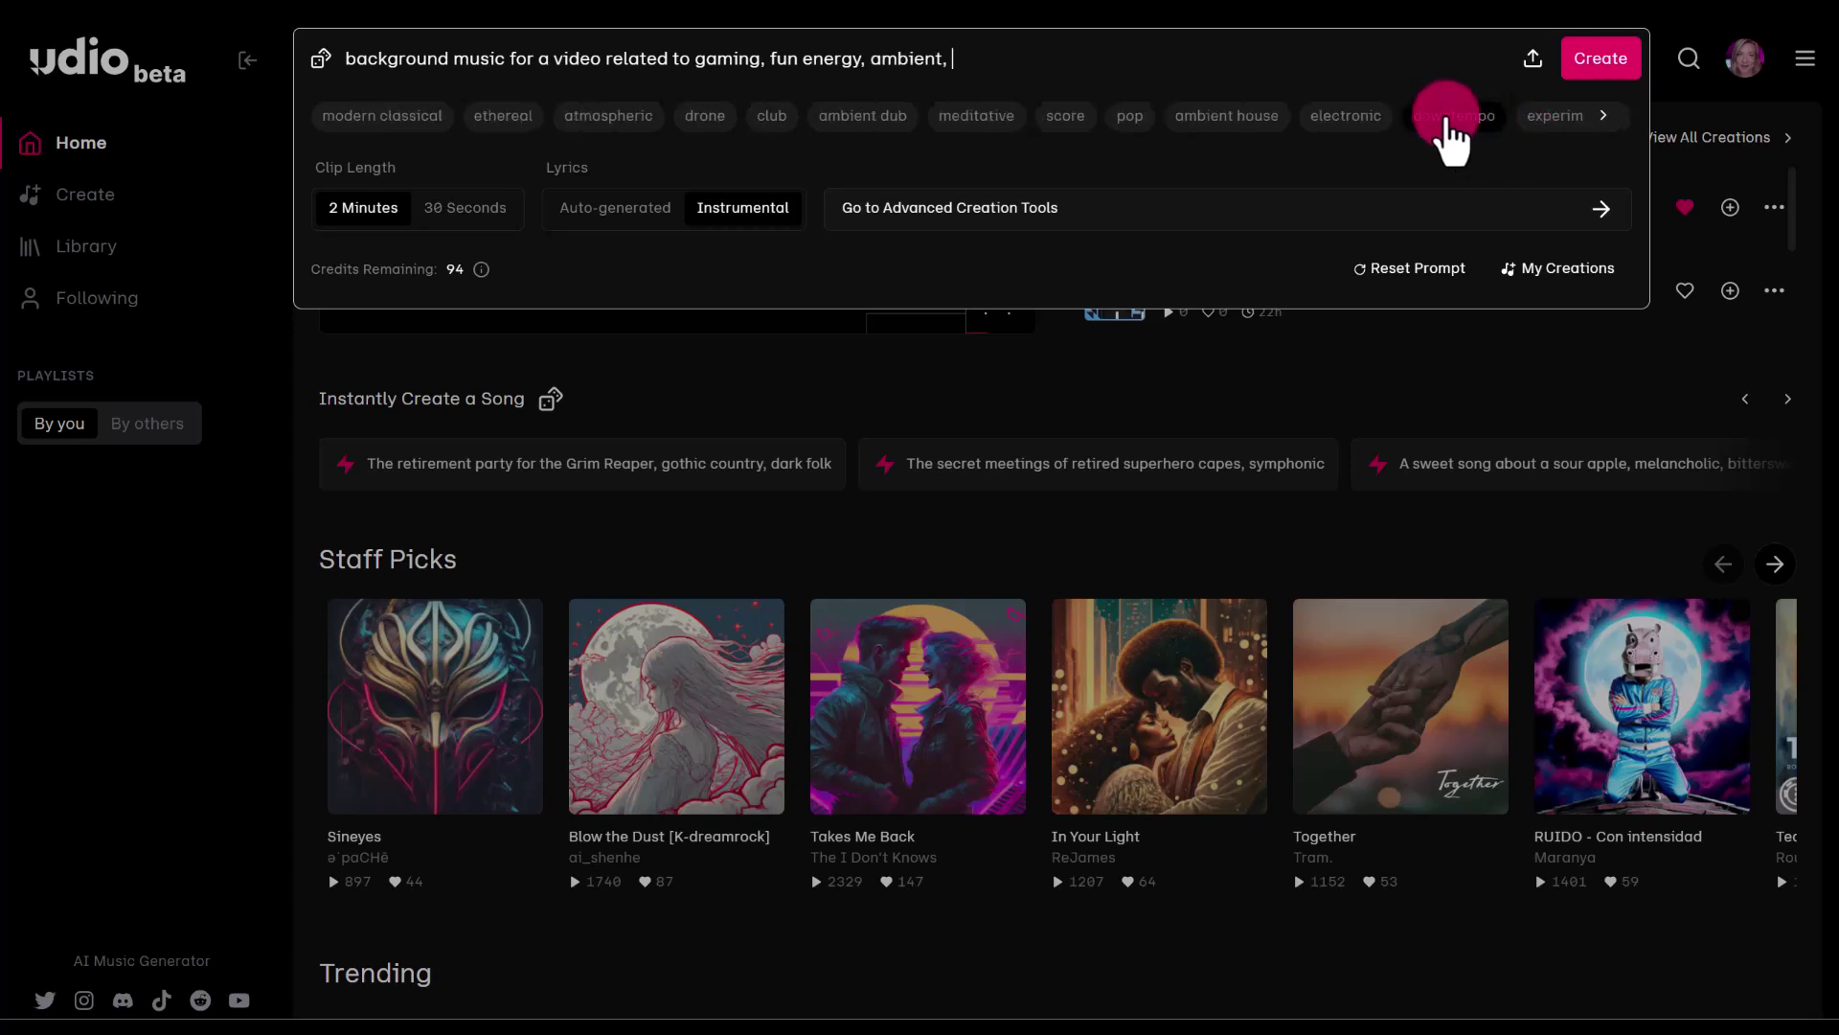
click(608, 116)
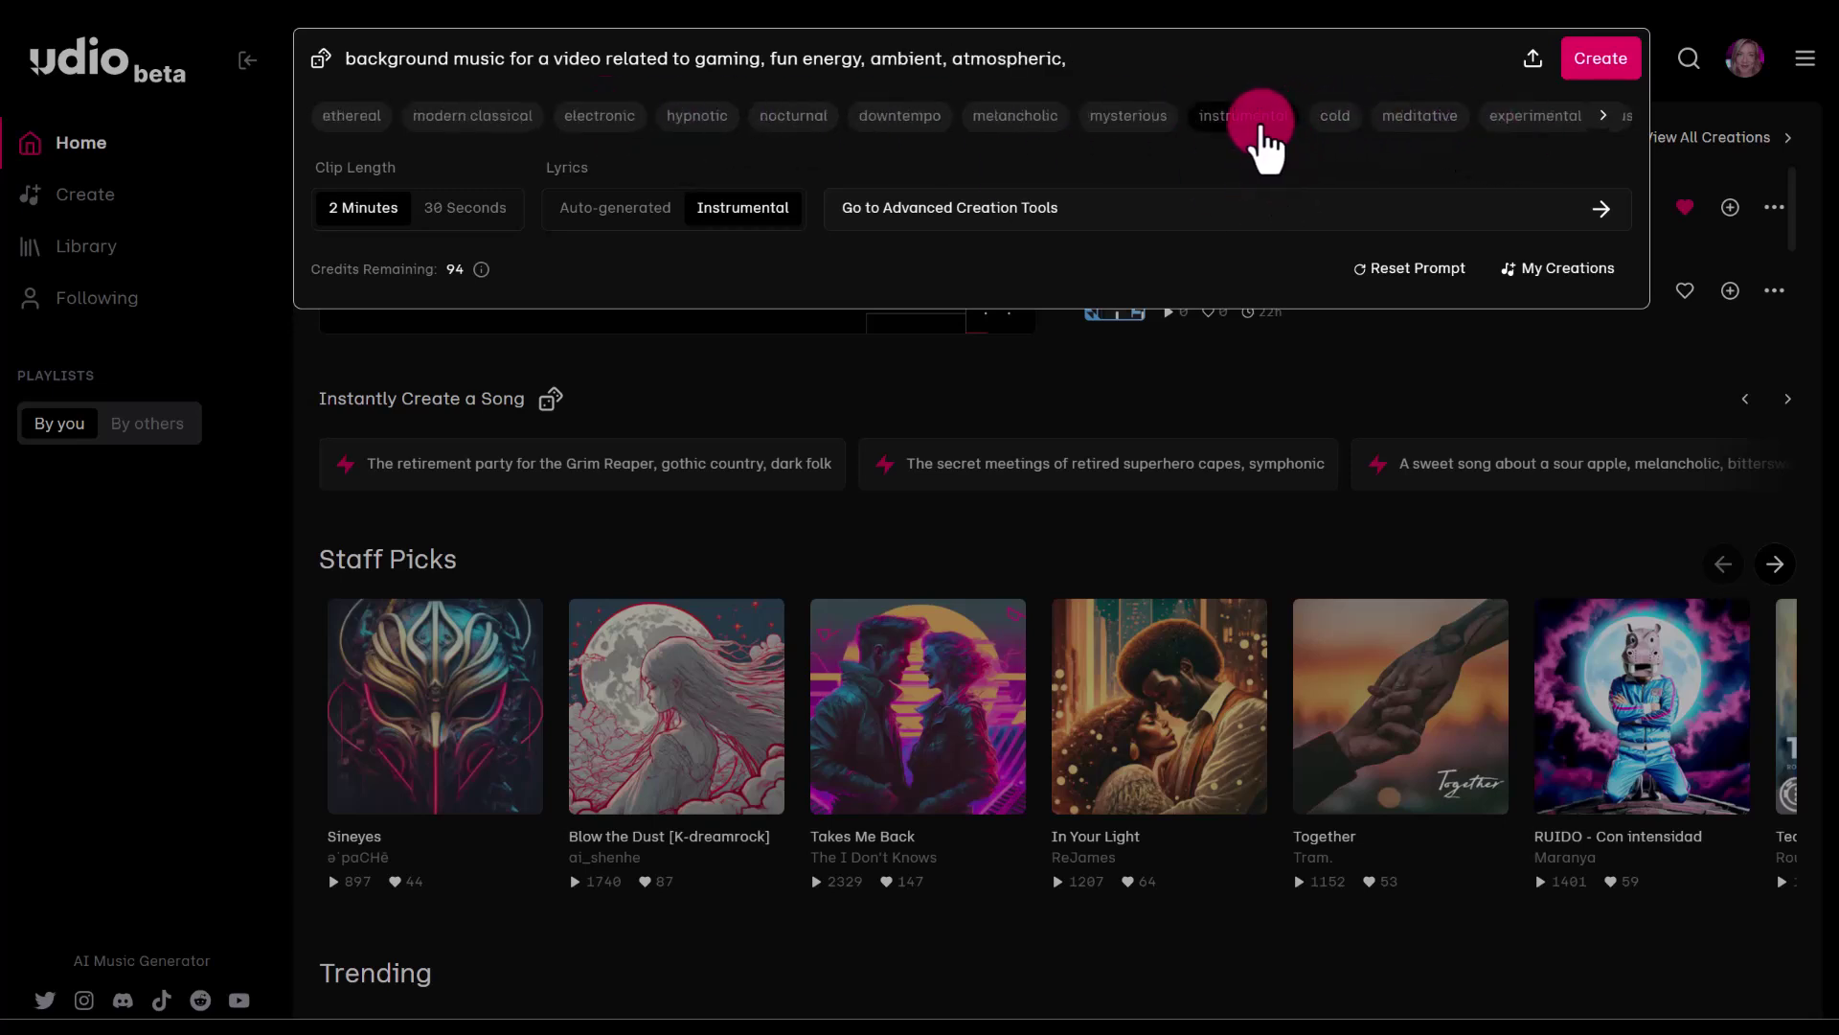
click(1270, 123)
click(1603, 115)
click(1336, 120)
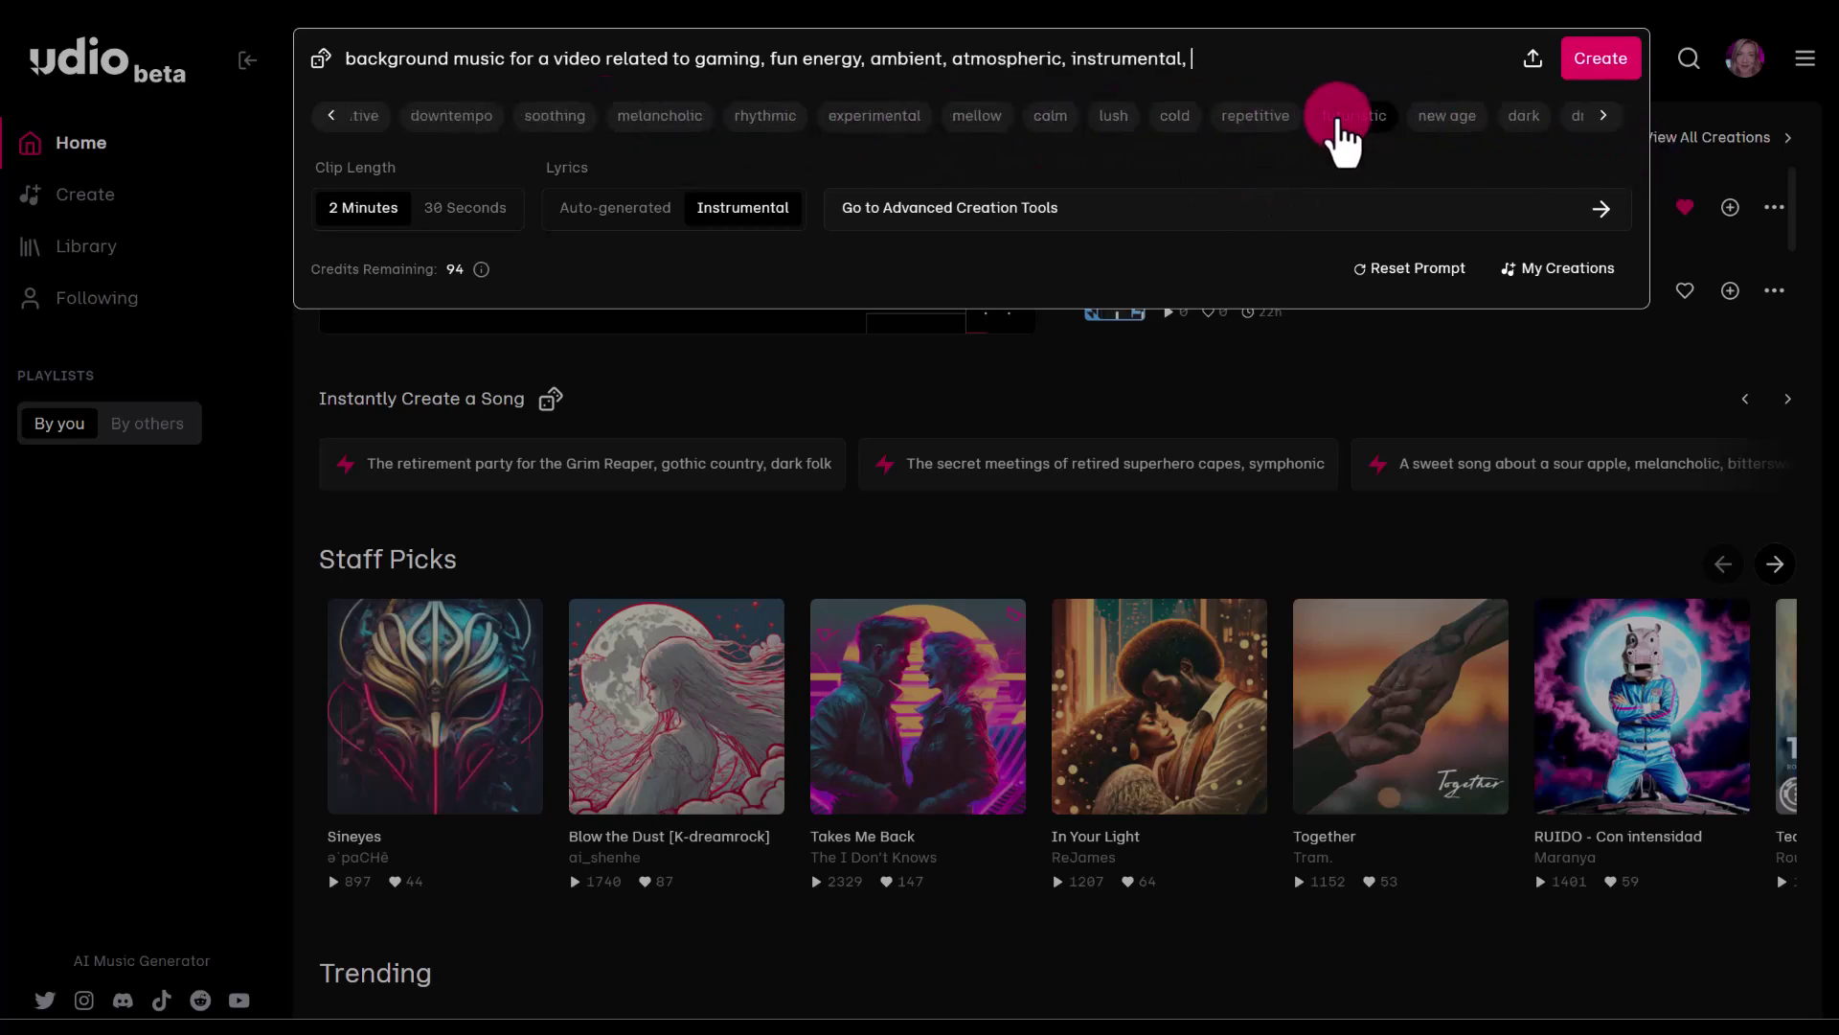
click(1619, 117)
click(1607, 73)
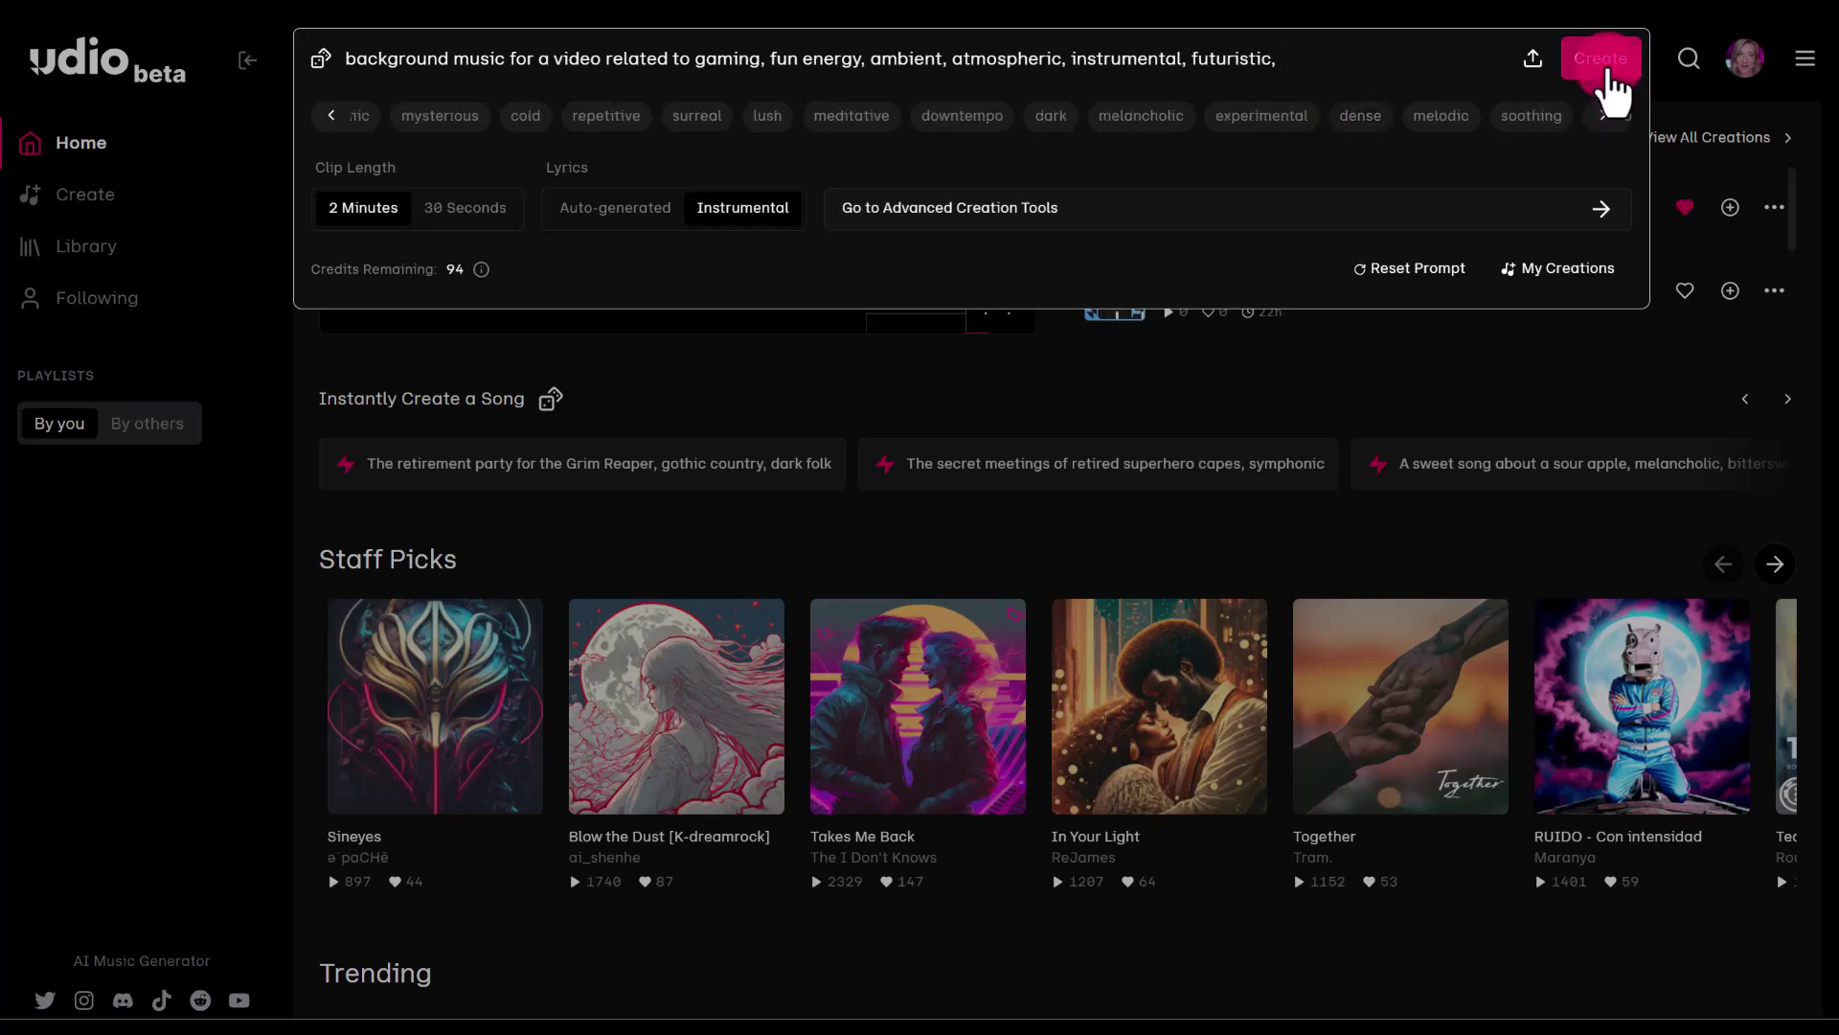
click(392, 582)
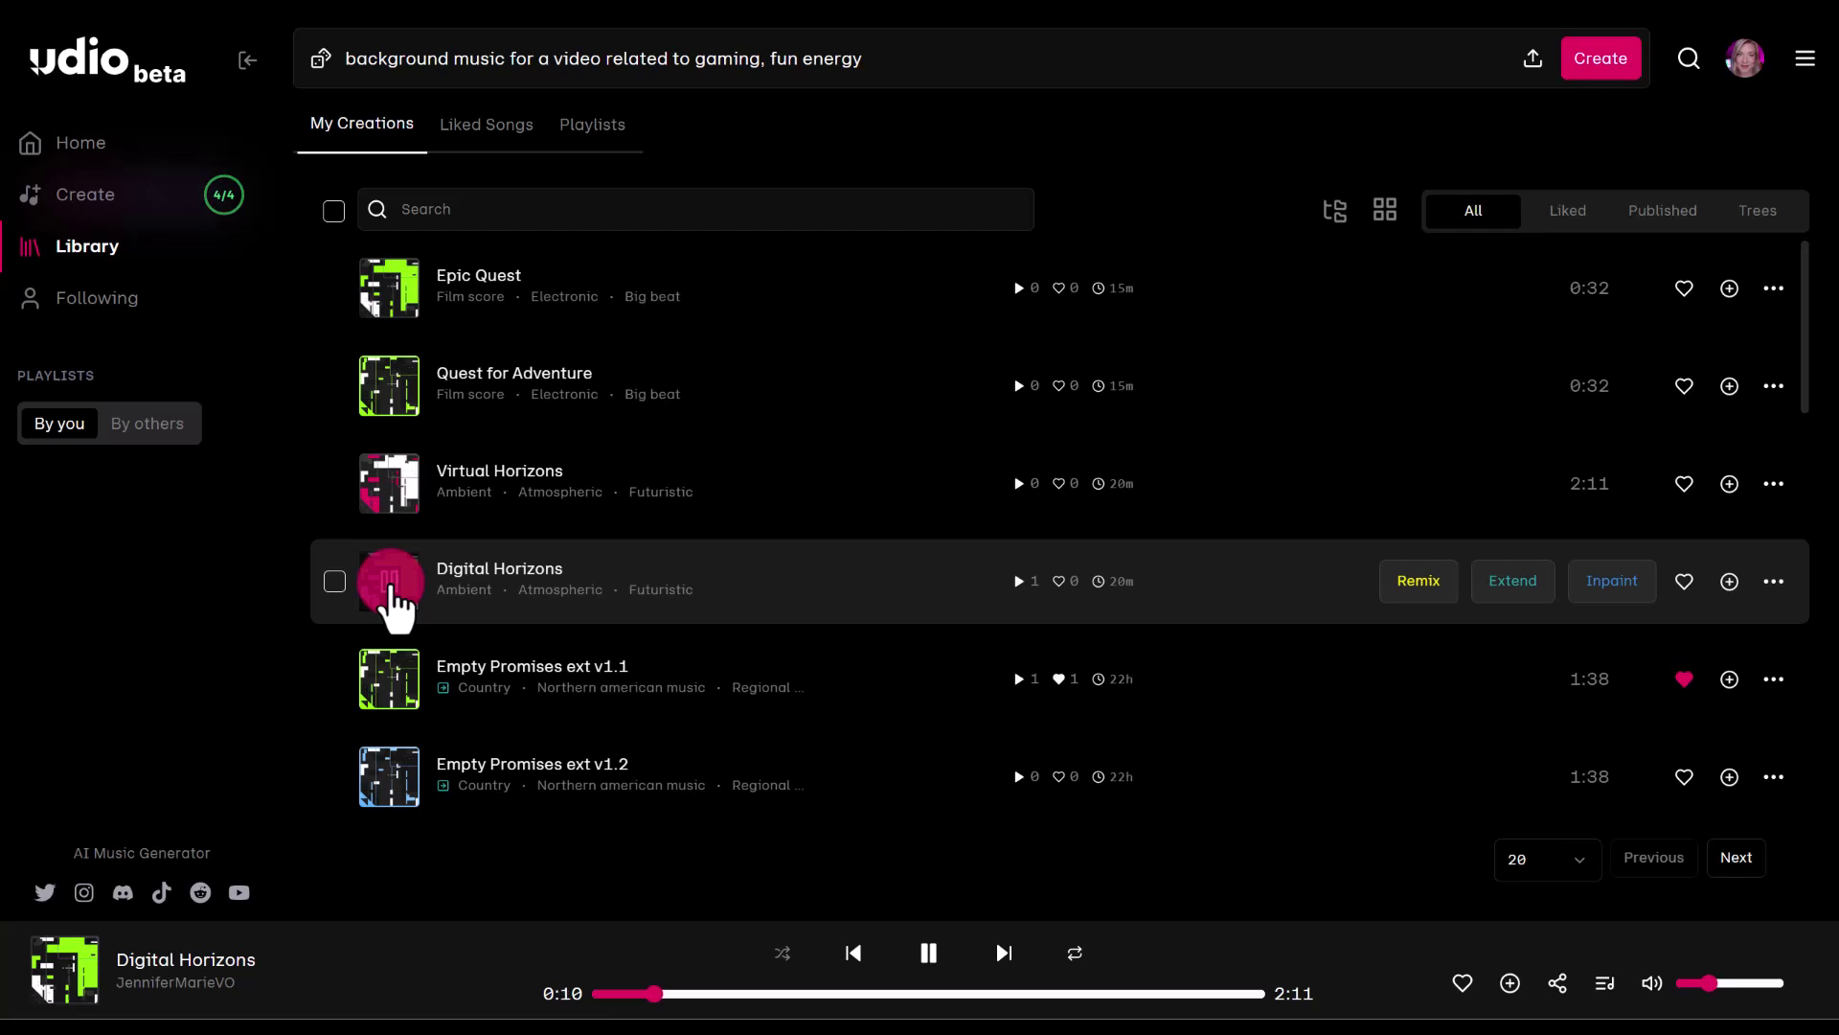
Pause Digital Horizons and preview the Quest for Adventure and Epic Quest tracks.
click(390, 587)
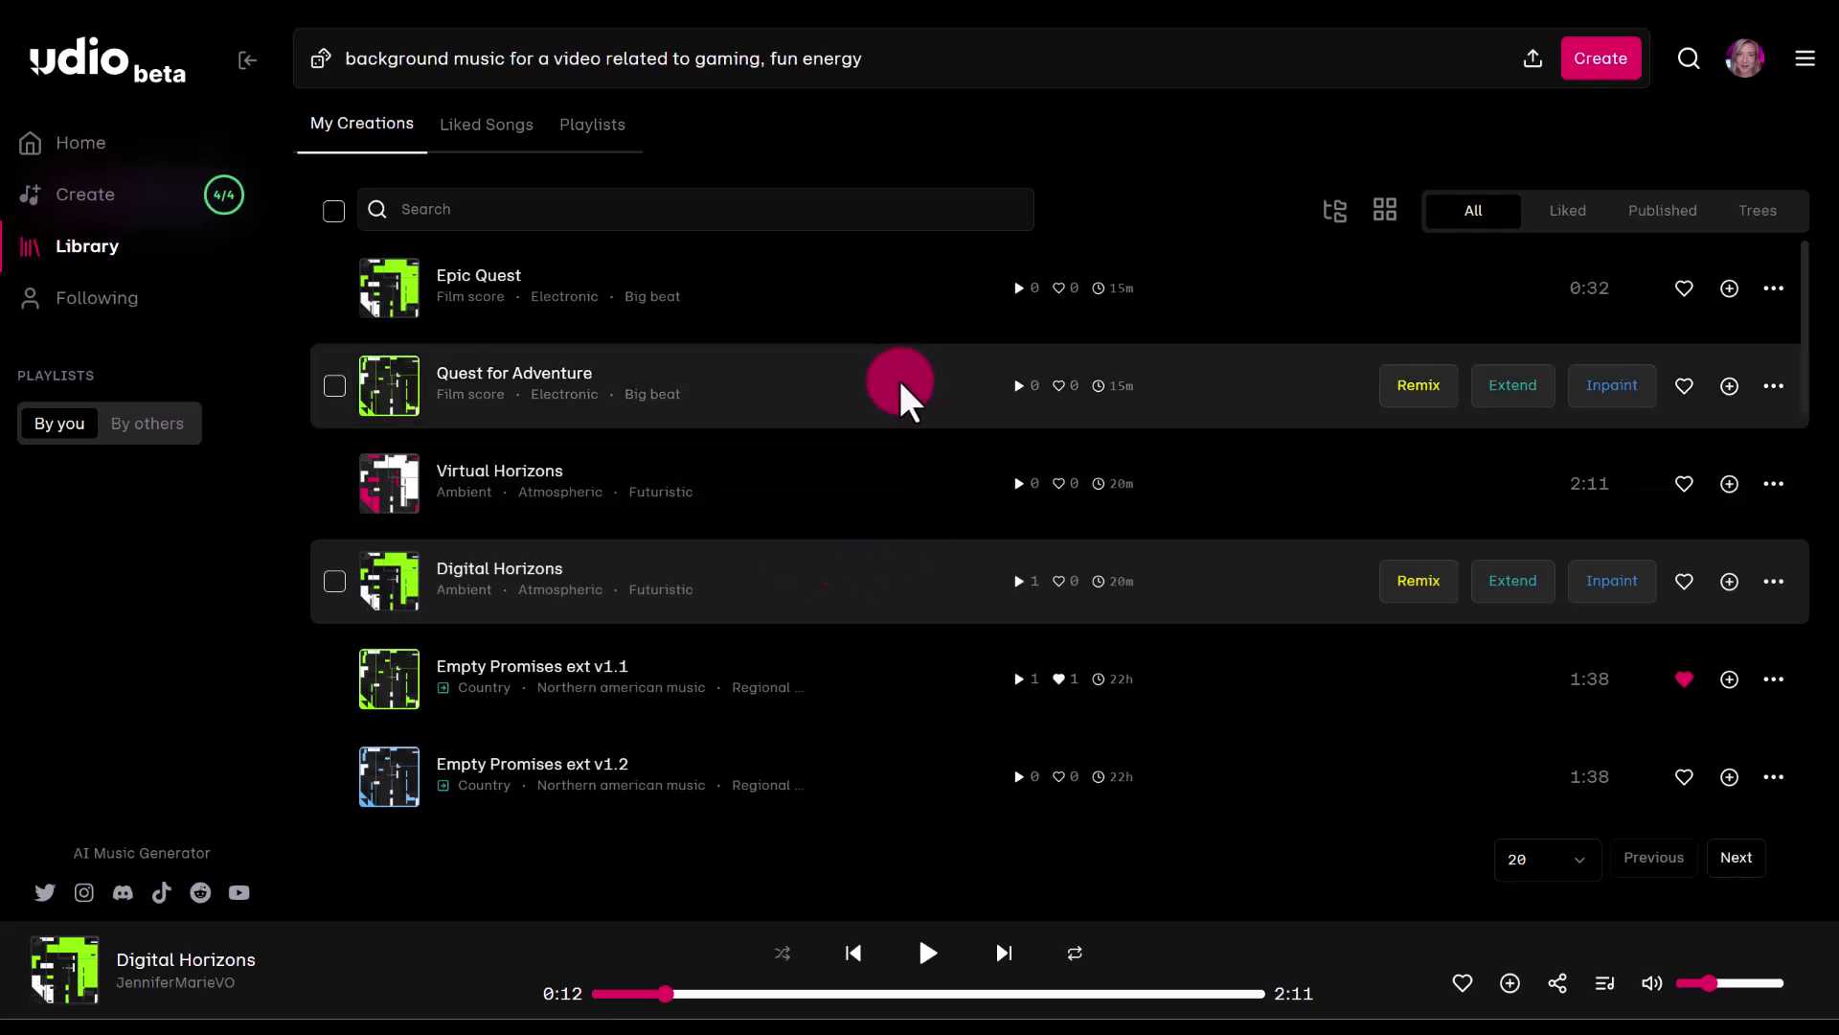
mouse_move(862, 385)
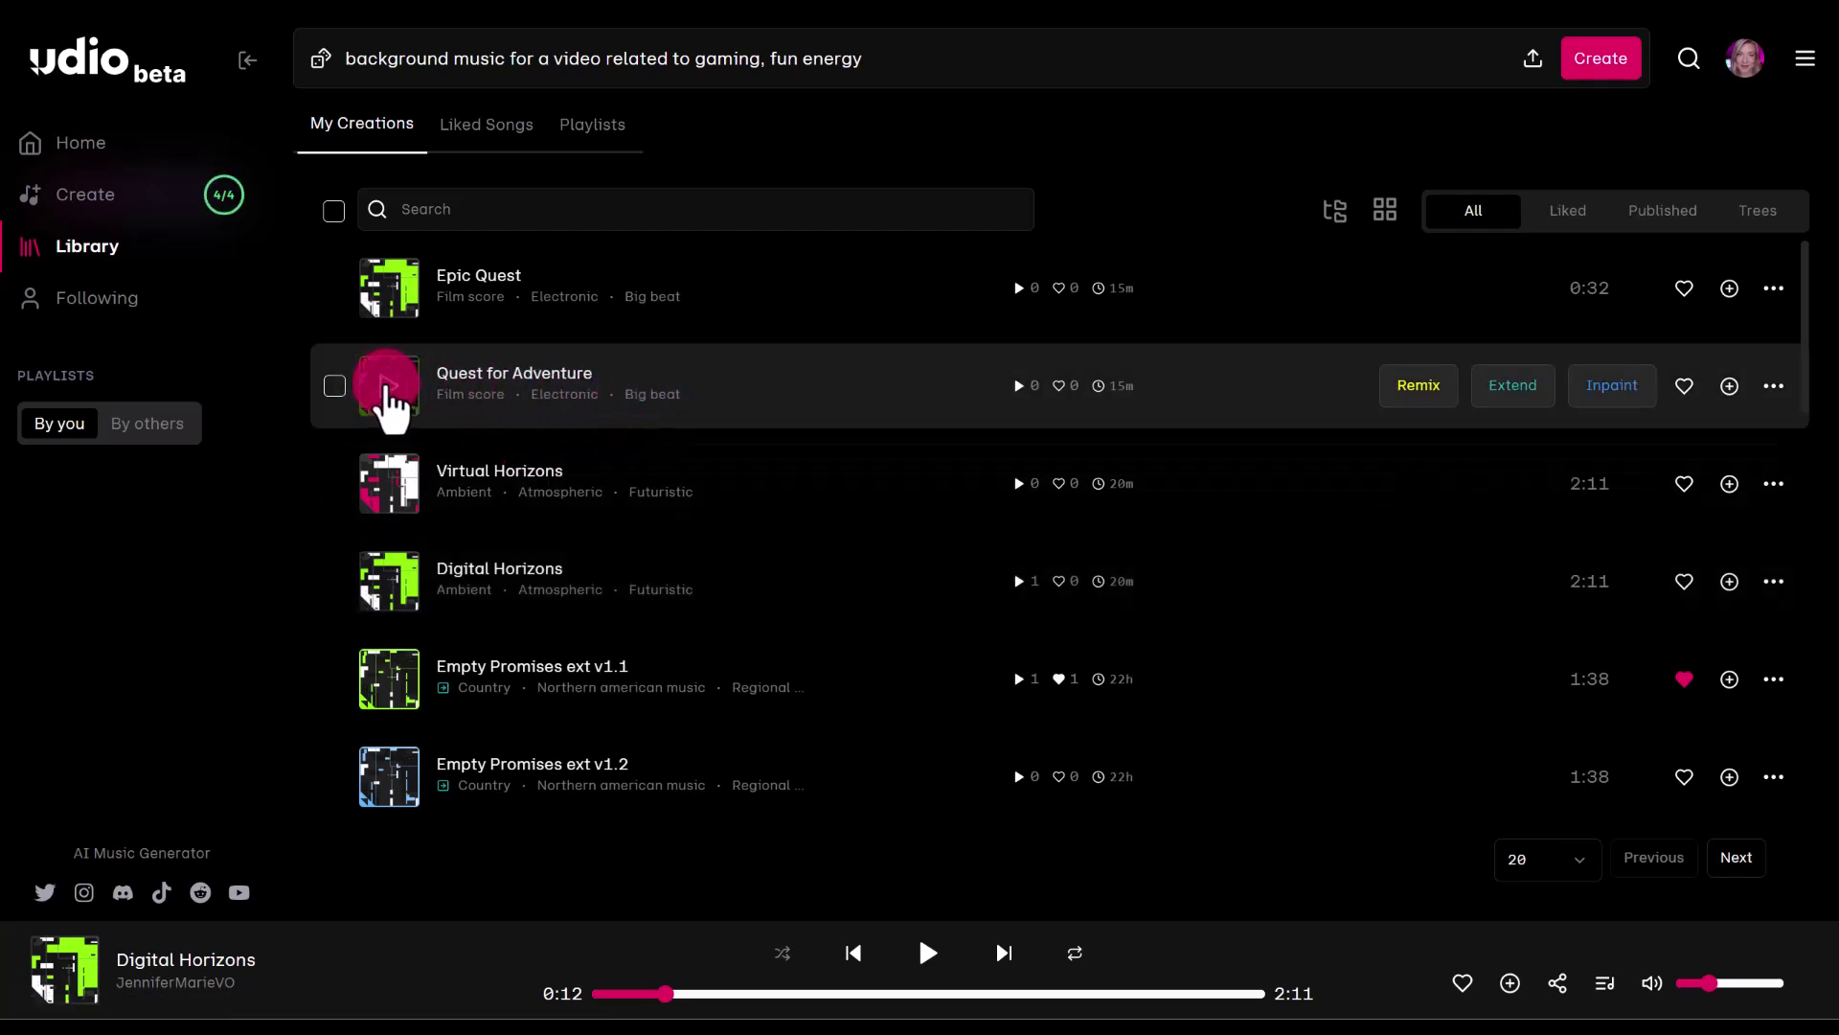
click(387, 385)
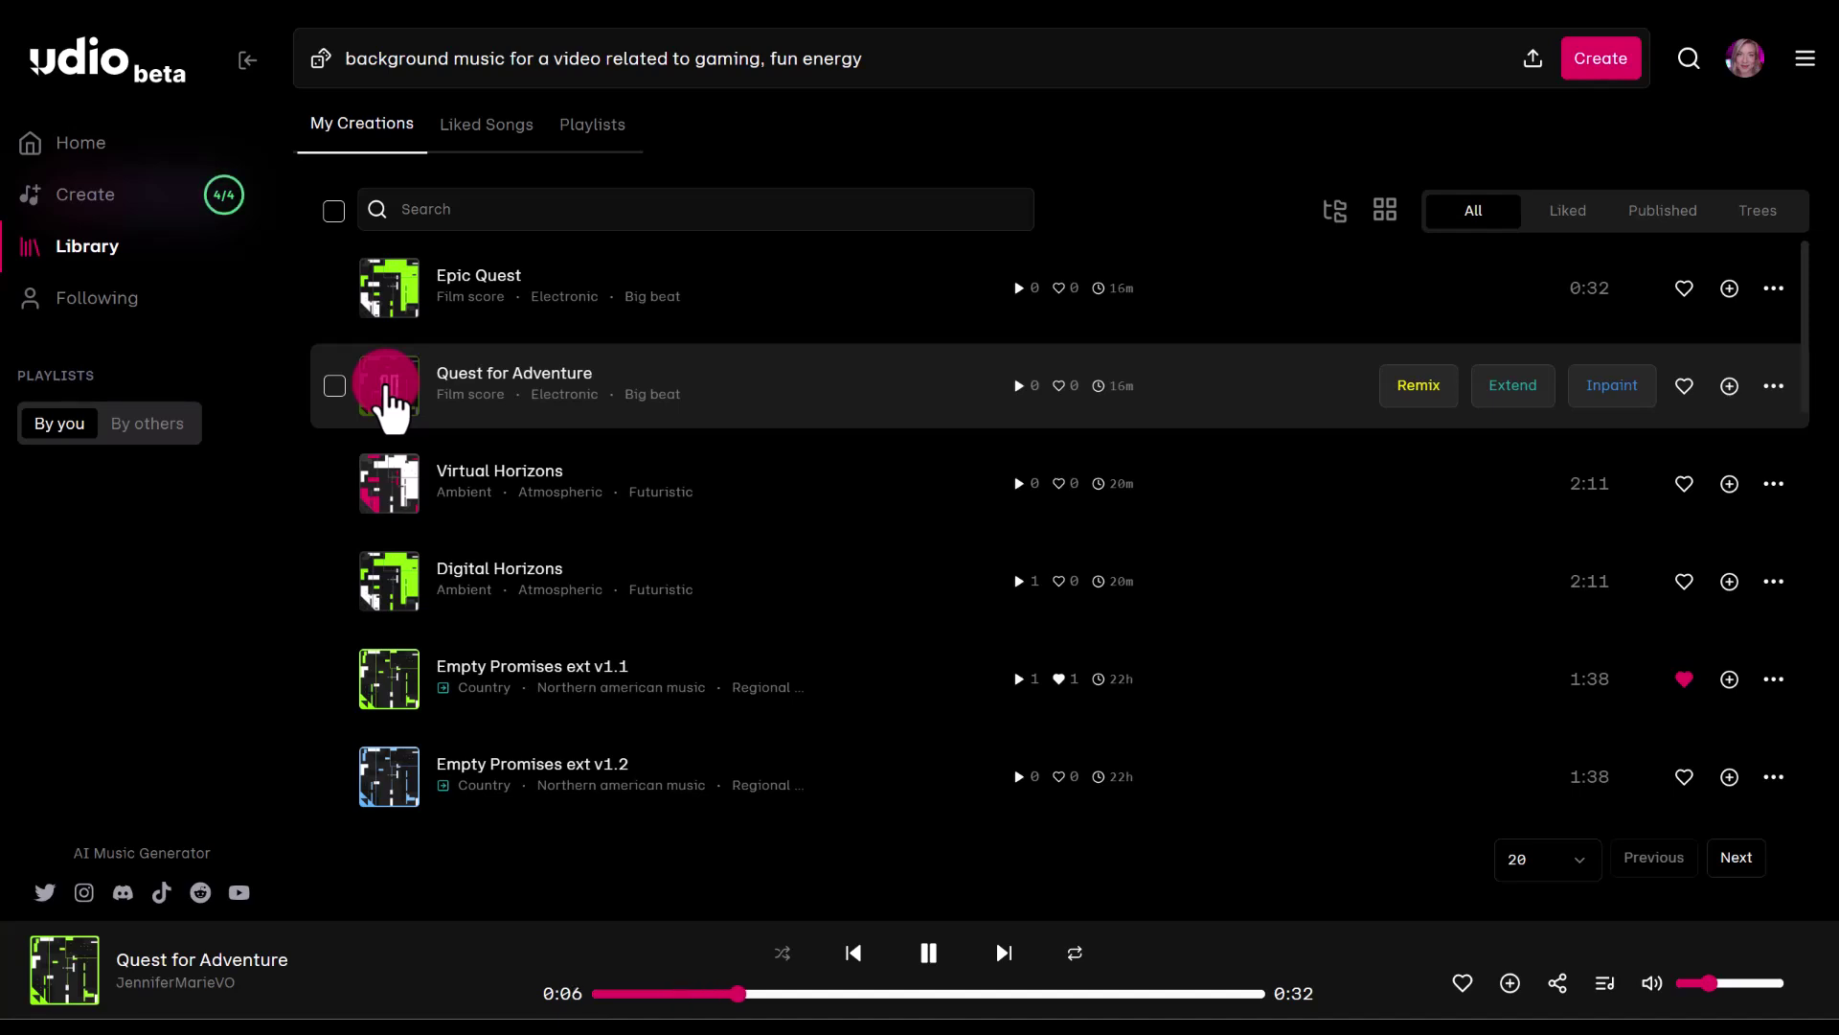
click(391, 290)
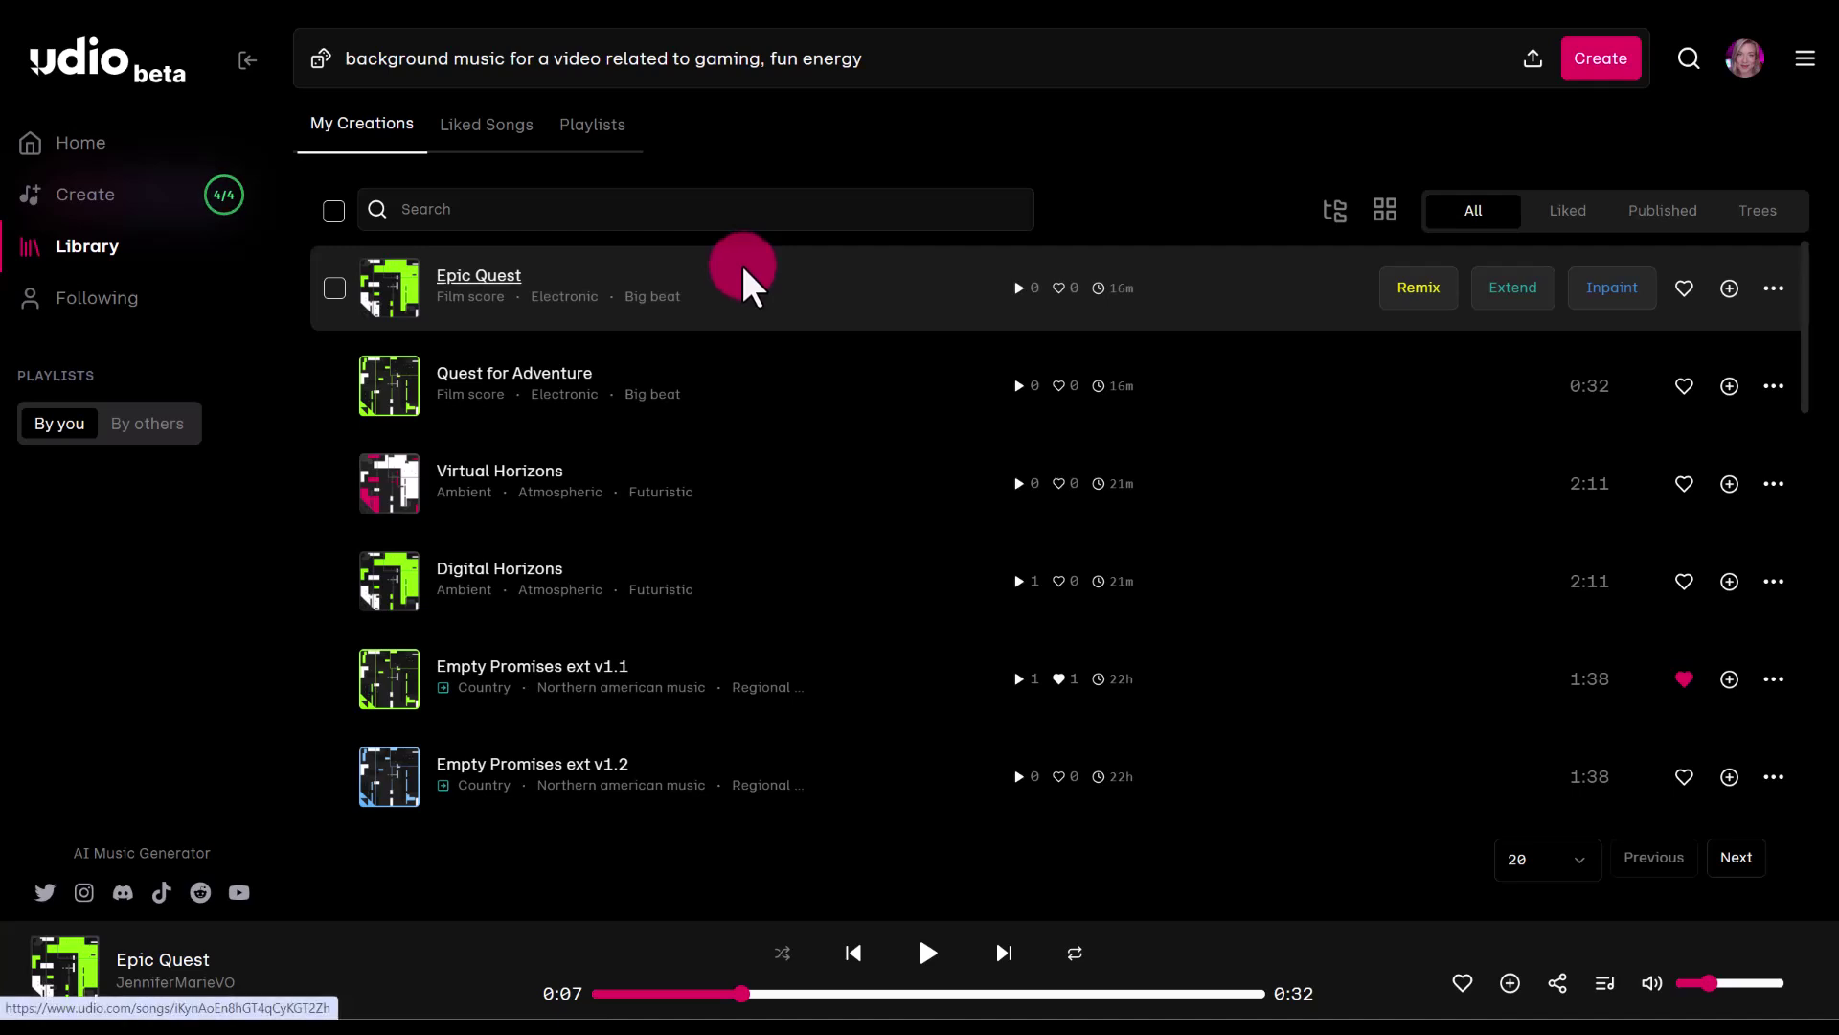
Open Quest for Adventure's page and generate new cover art from its image prompt.
click(543, 379)
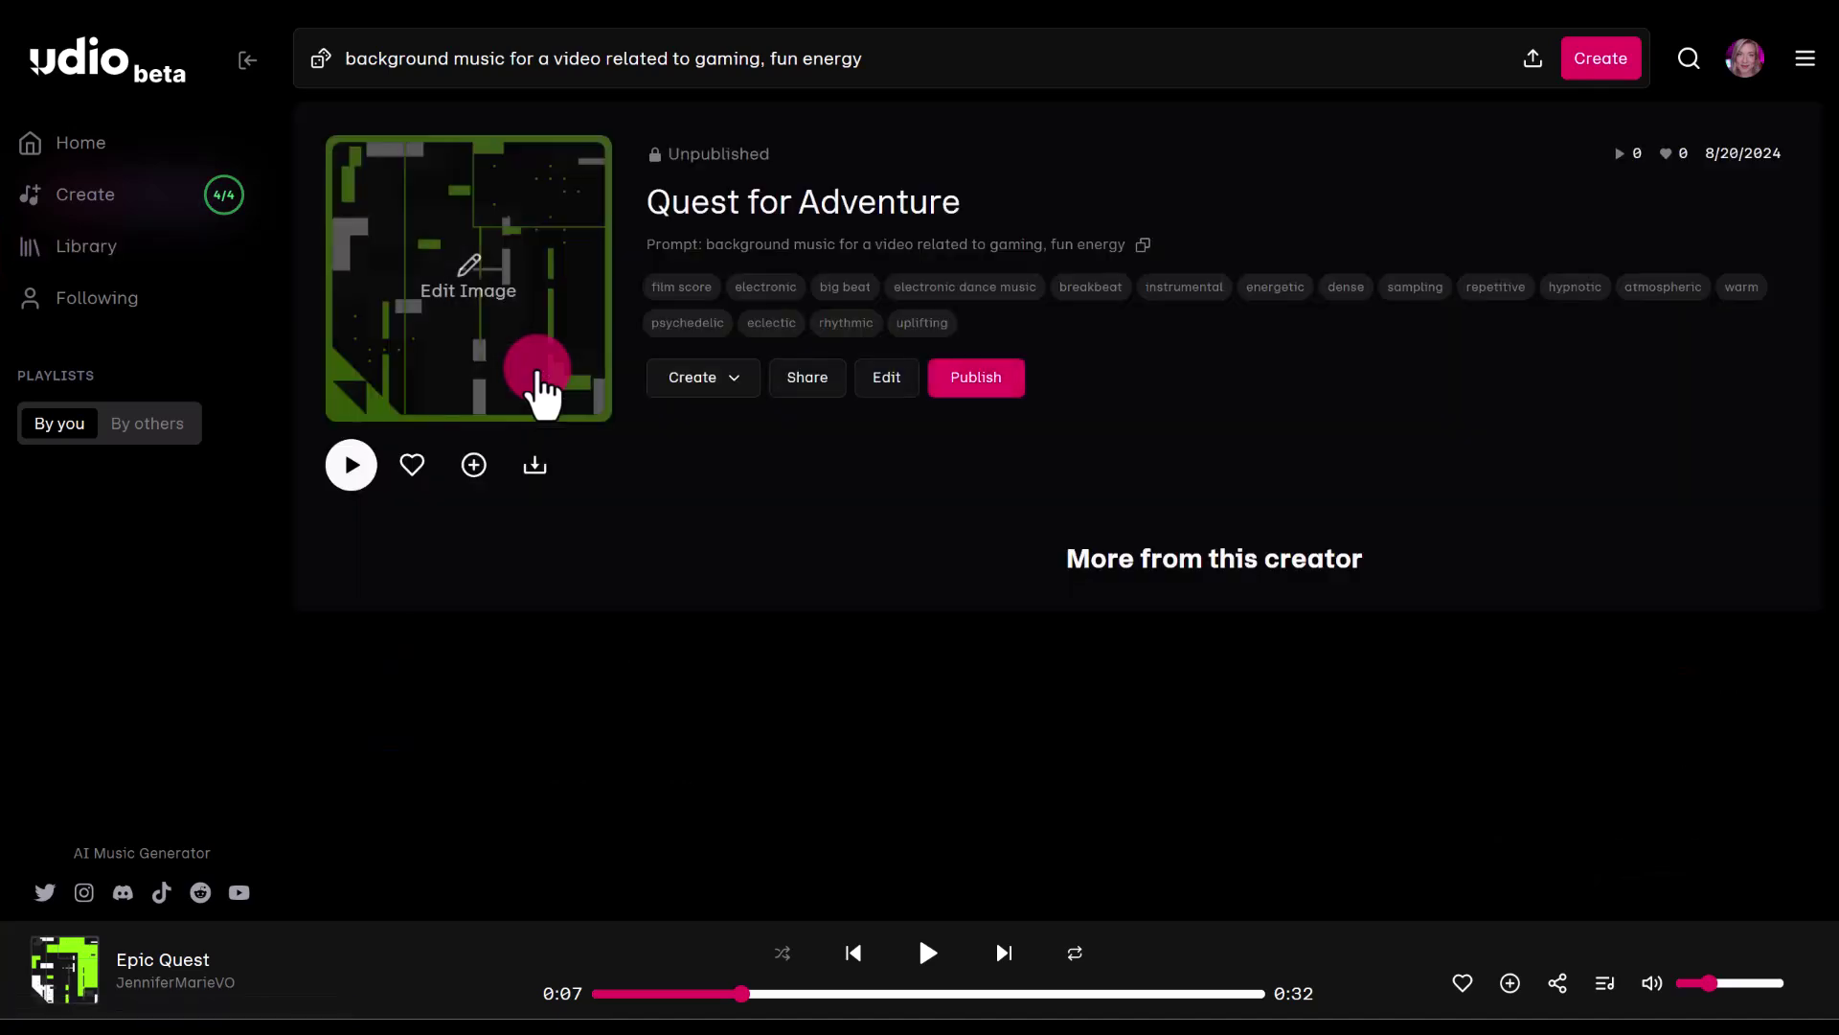
click(491, 326)
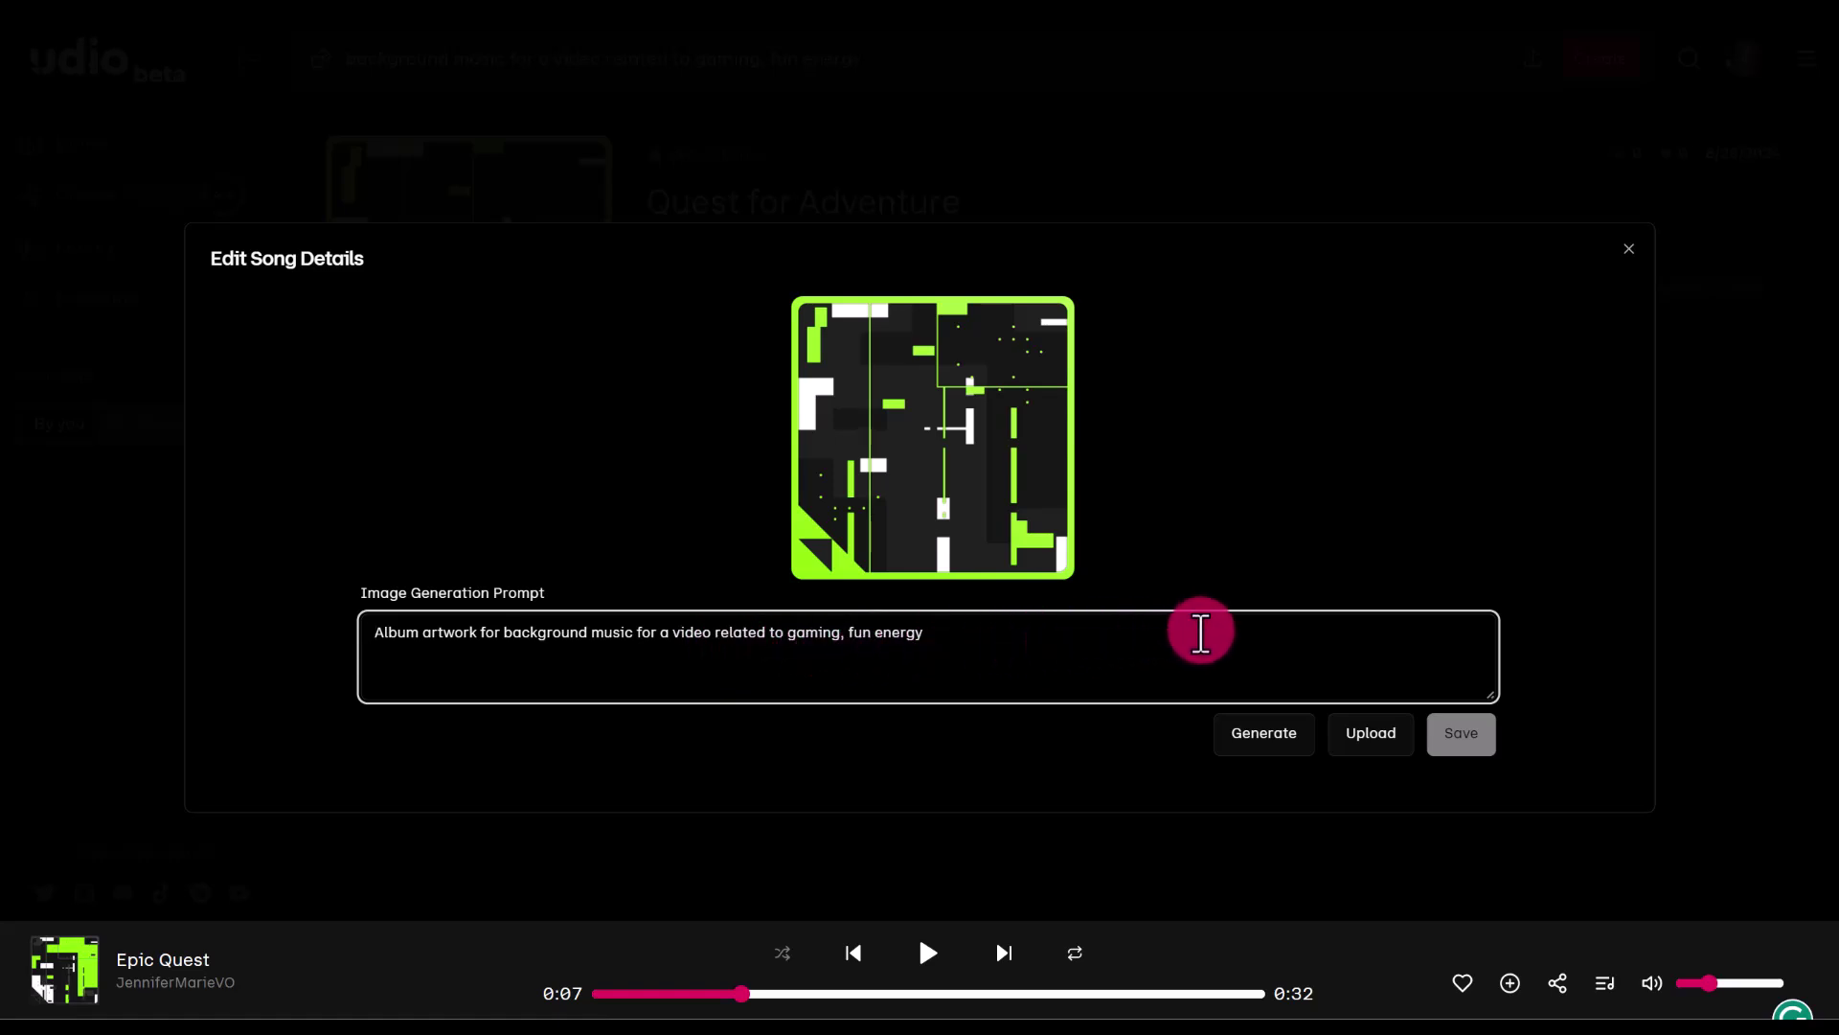
click(1269, 733)
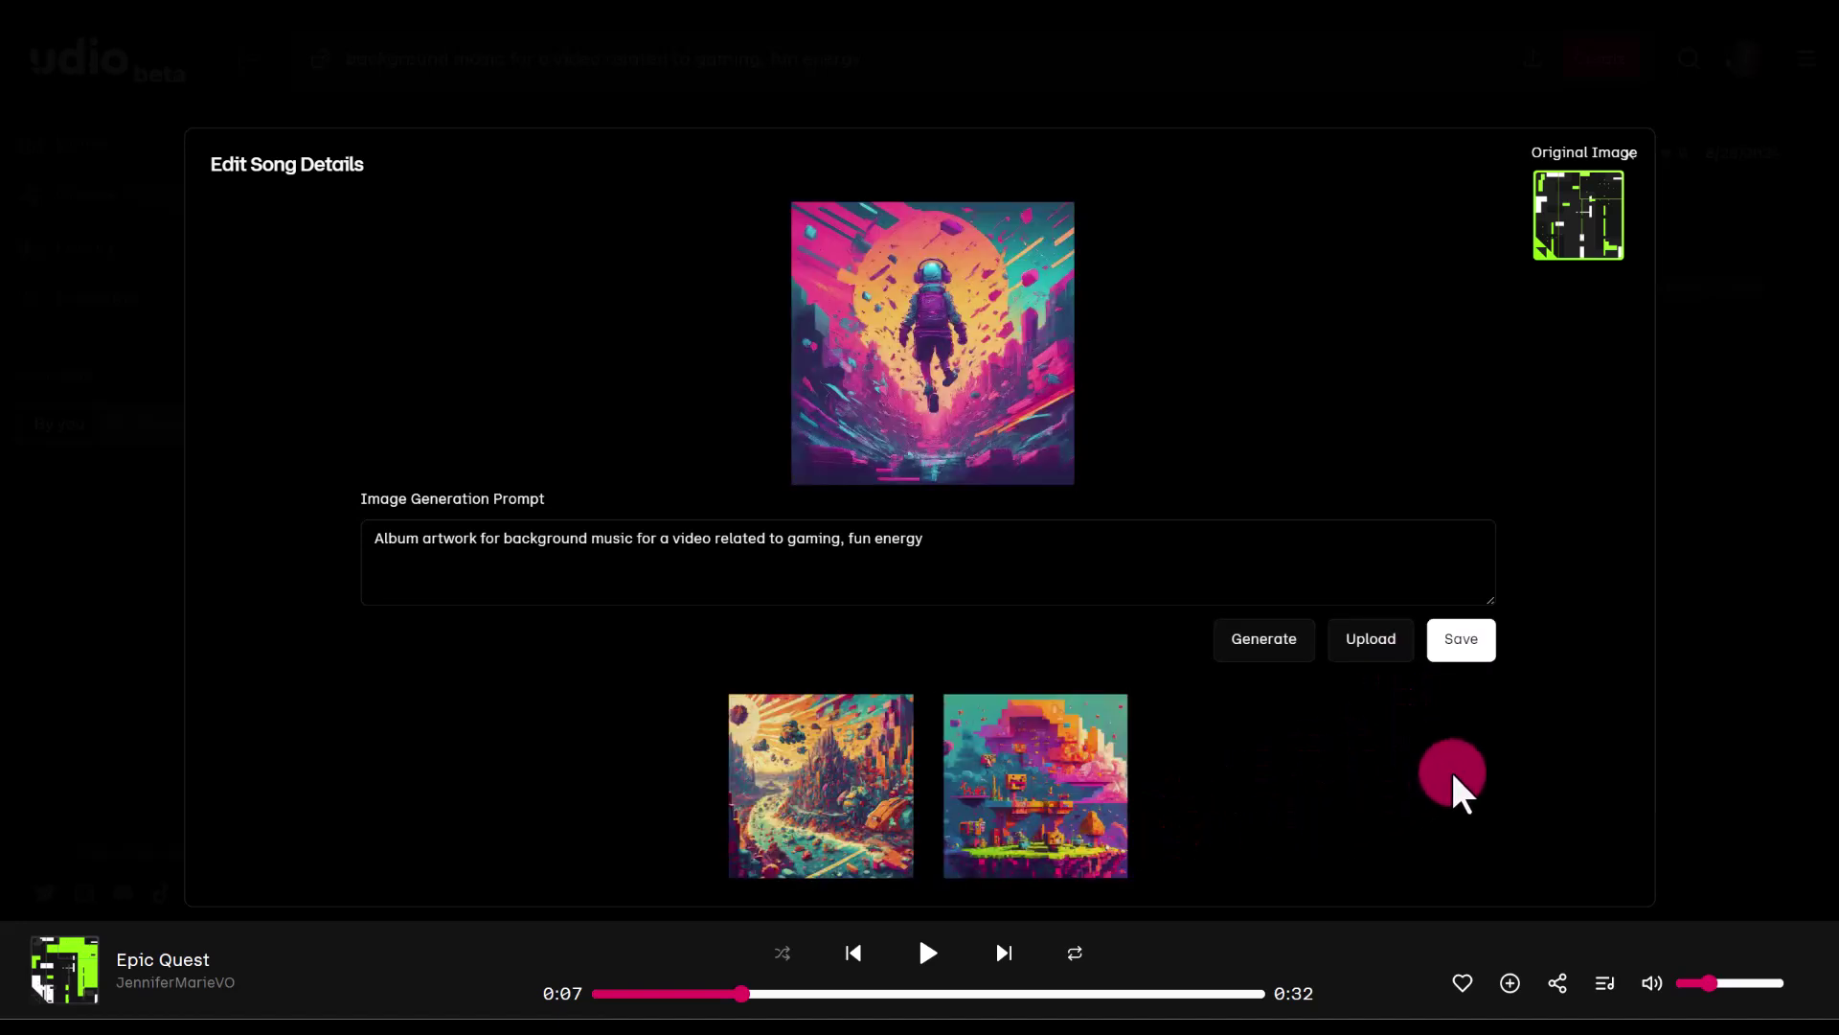
Save the generated astronaut image as Quest for Adventure's cover art.
click(1470, 644)
click(1183, 659)
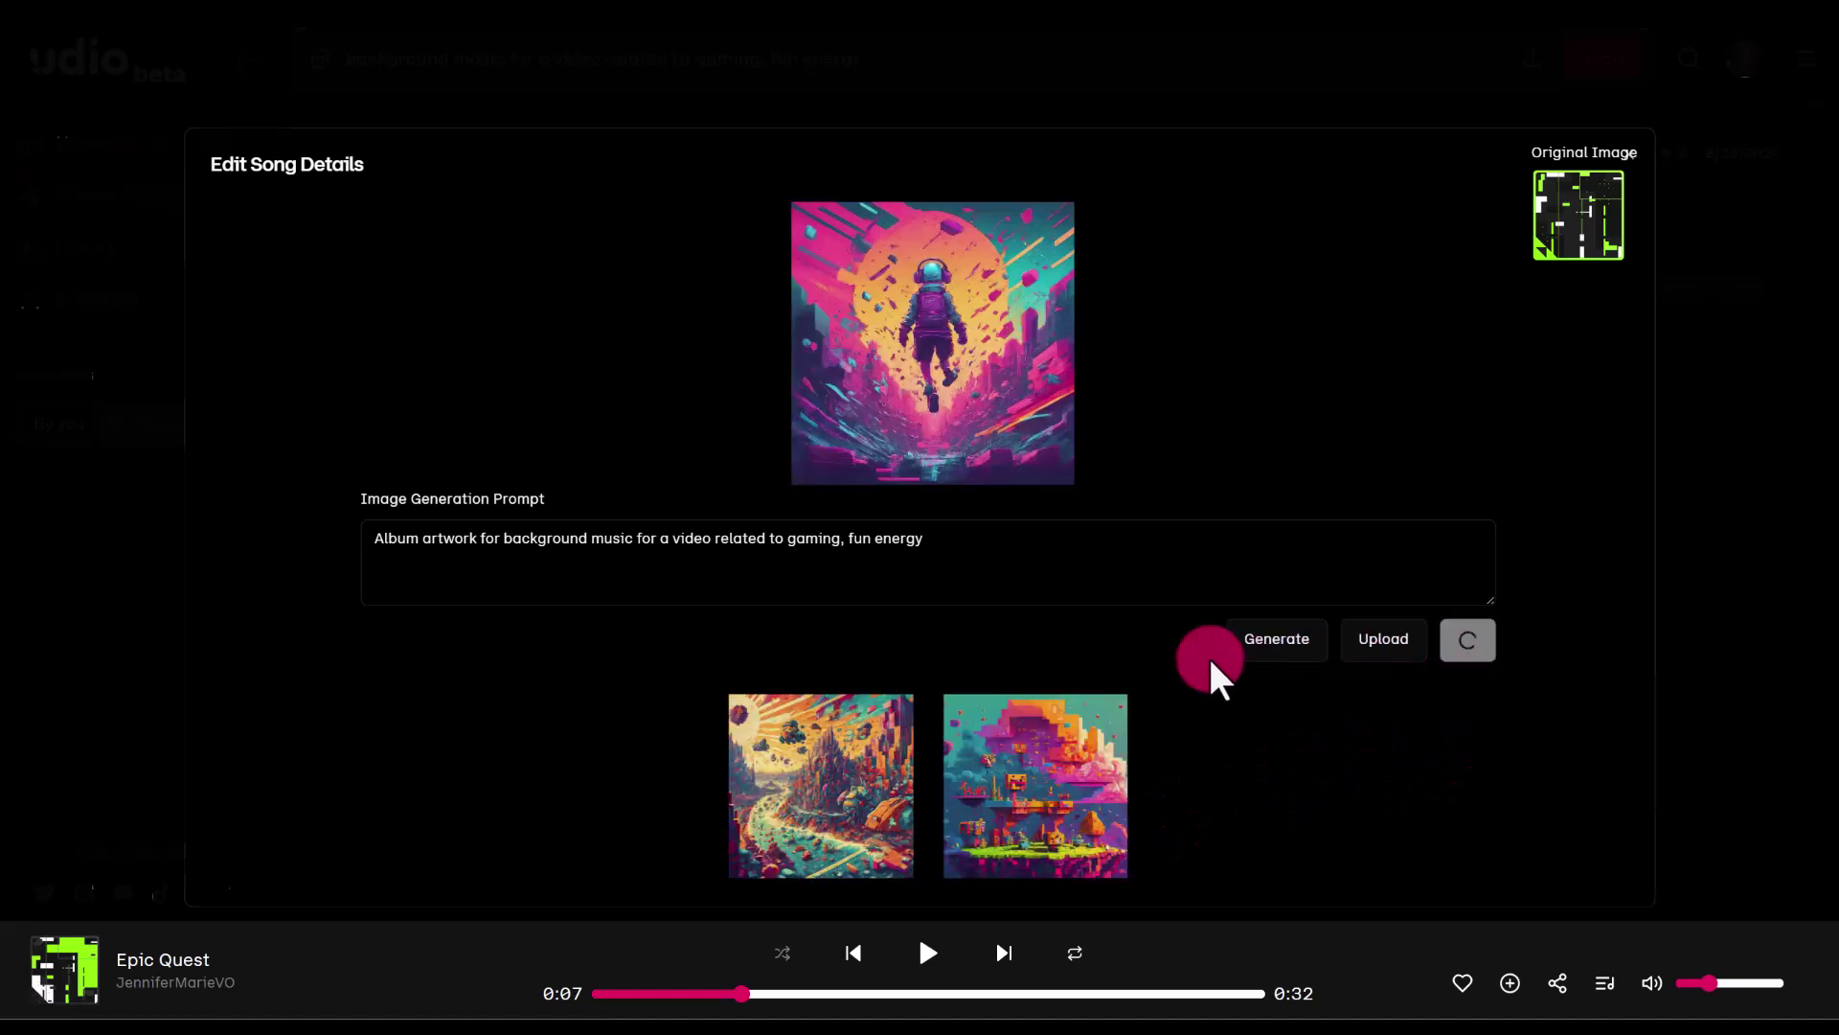